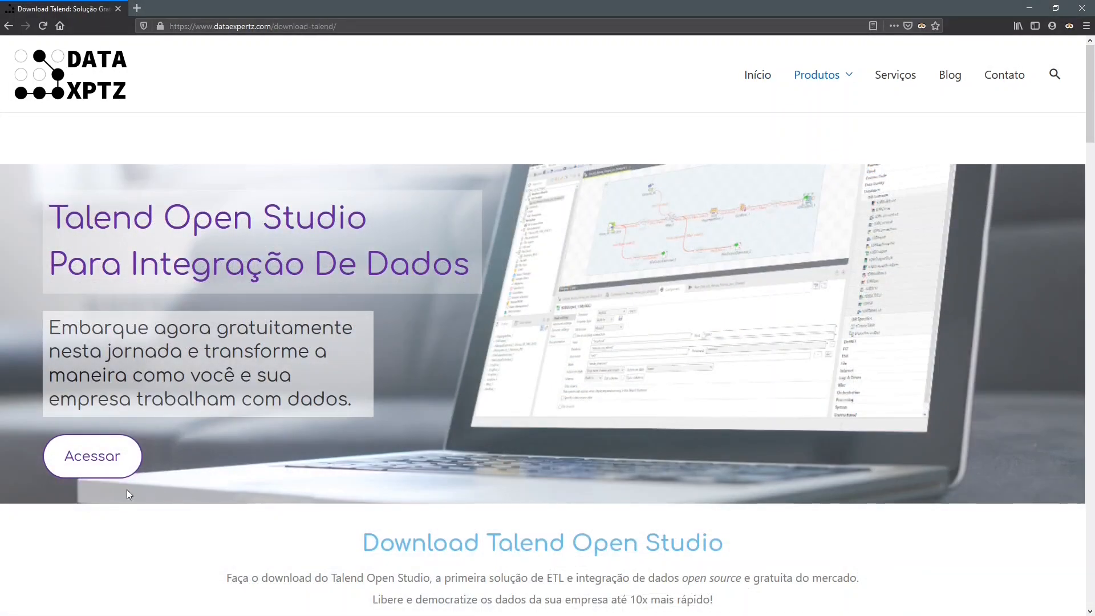
- Open the Talend Open Studio tutorial page and review its introduction and free guide download section
{"action": "left_click", "coordinate": [94, 473]}
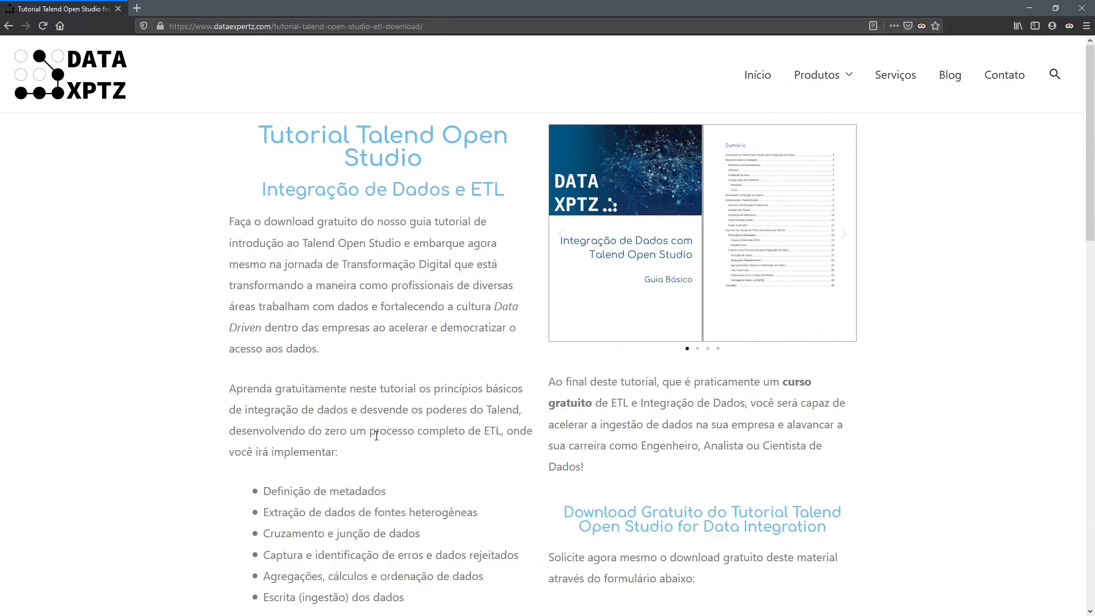
{"action": "scroll", "coordinate": [372, 436], "scroll_direction": "down", "scroll_amount": 3}
{"action": "scroll", "coordinate": [372, 436], "scroll_direction": "down", "scroll_amount": 4}
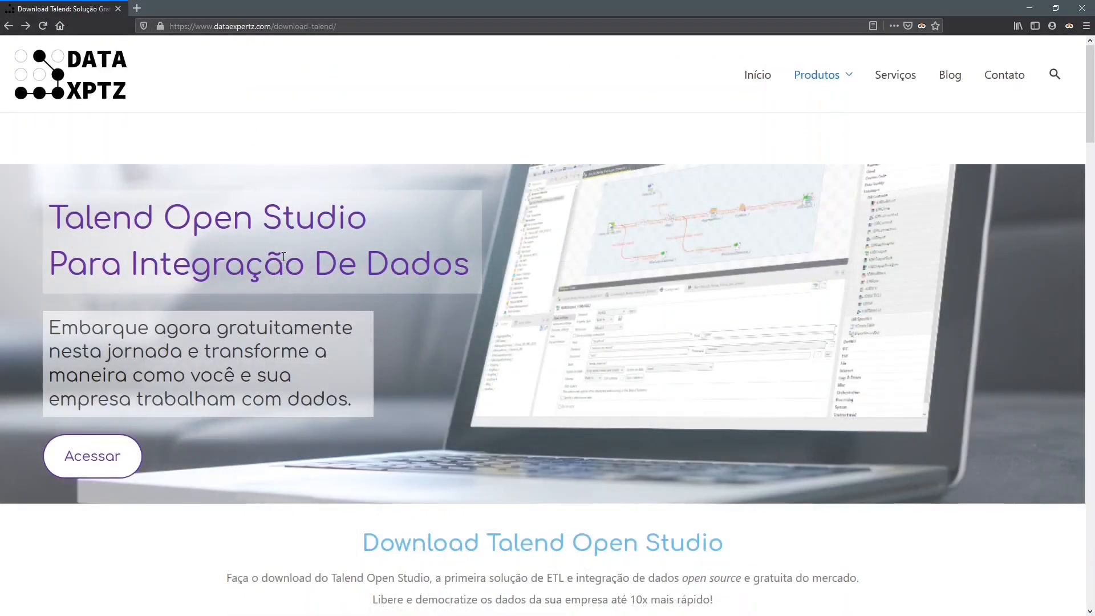
- Download TOS_DI-20200219_1130-V7.3.1.zip from the Open Studio for Data Integration releases page
{"action": "scroll", "coordinate": [372, 297], "scroll_direction": "down", "scroll_amount": 3}
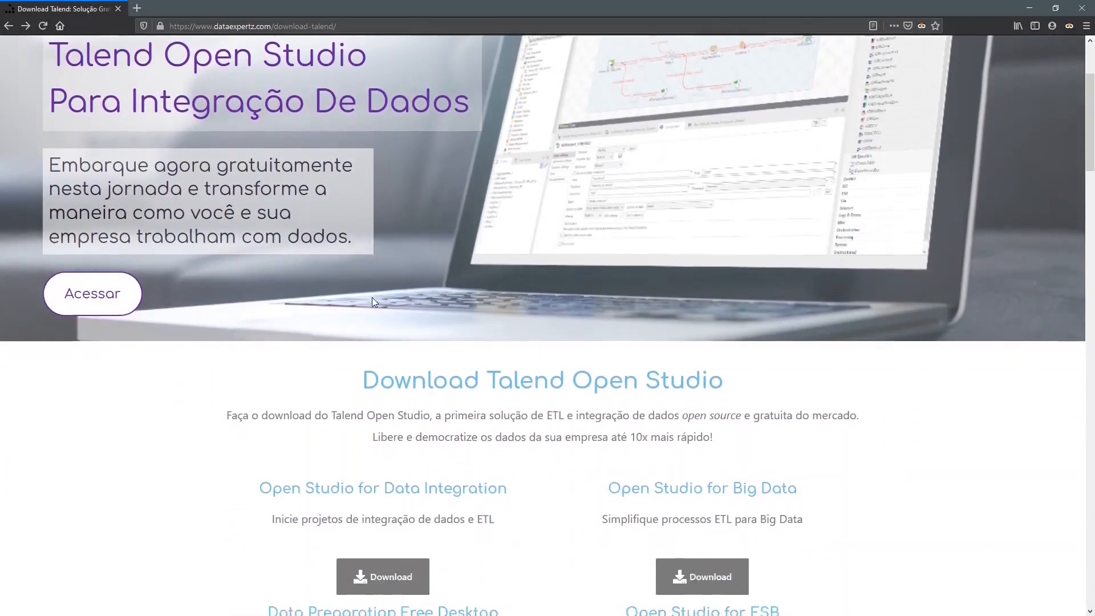
{"action": "scroll", "coordinate": [371, 302], "scroll_direction": "down", "scroll_amount": 2}
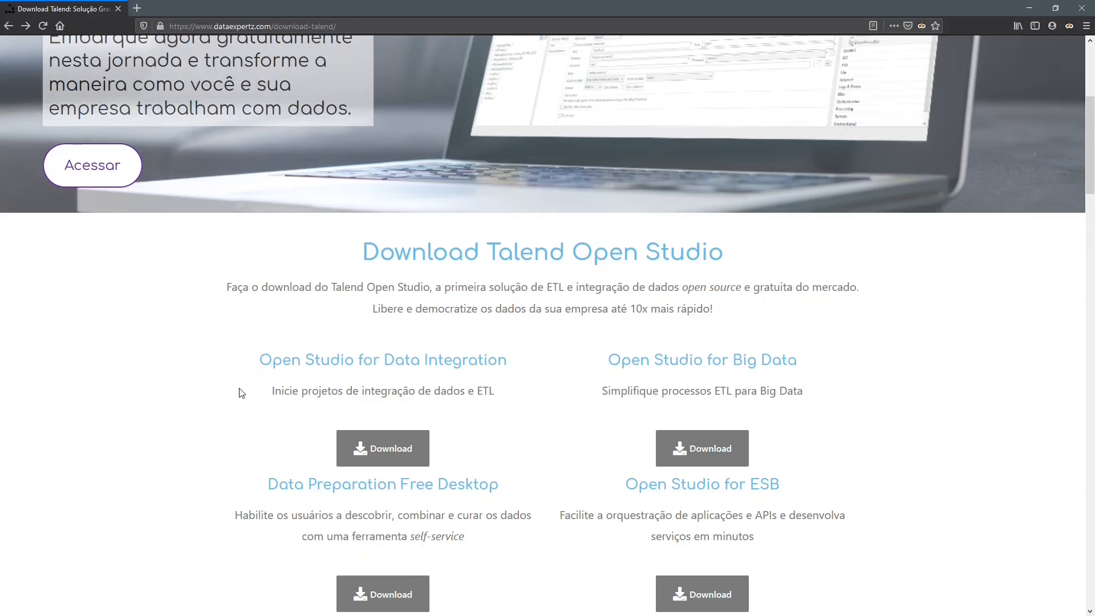
{"action": "left_click", "coordinate": [424, 433]}
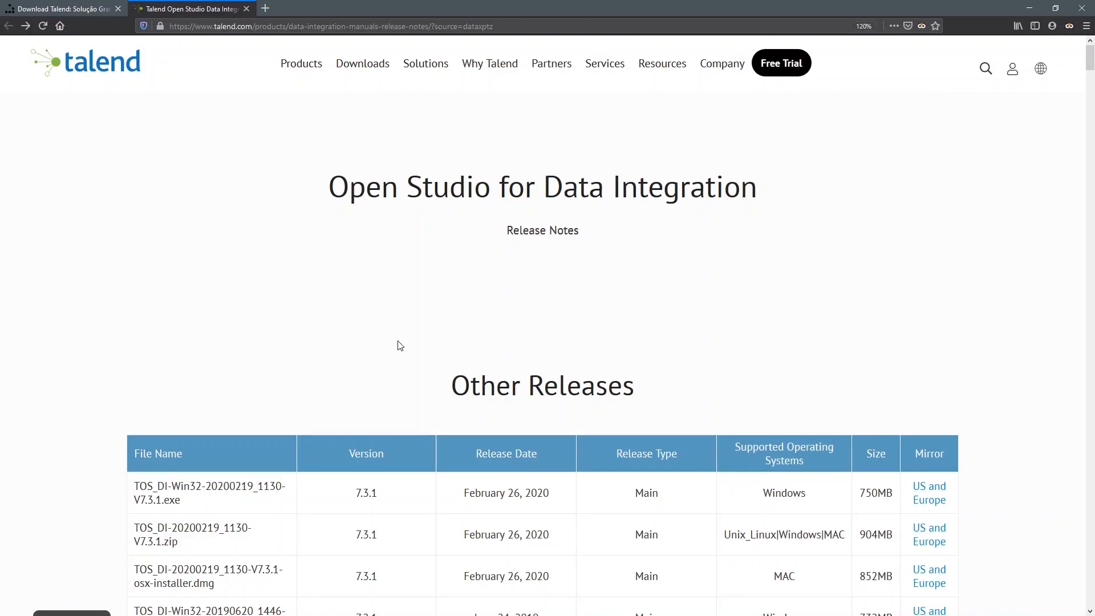
{"action": "scroll", "coordinate": [399, 345], "scroll_direction": "down", "scroll_amount": 4}
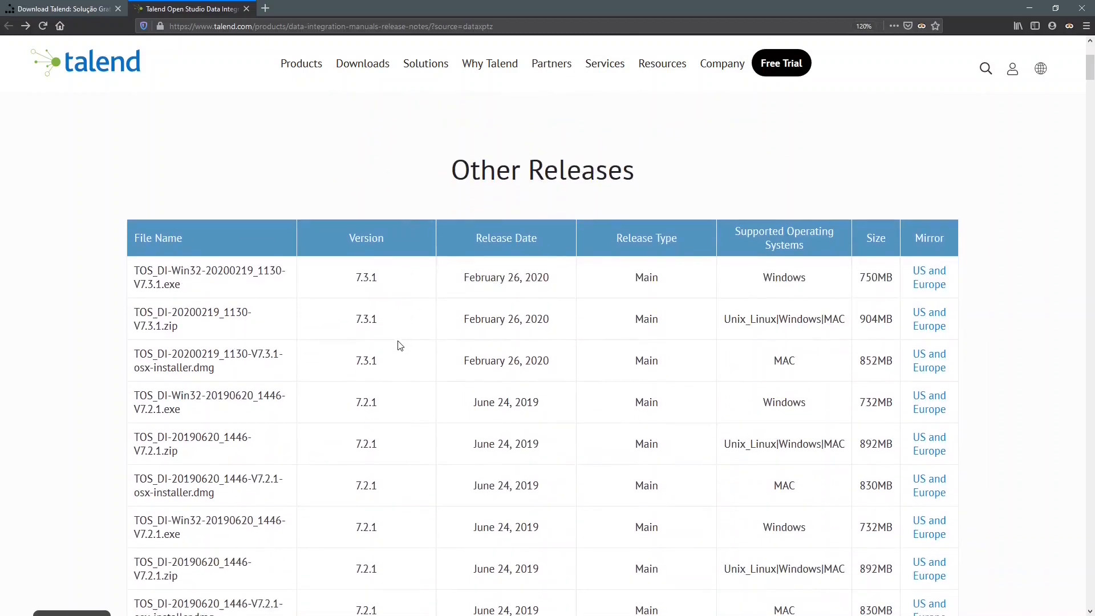
{"action": "left_click_drag", "start_coordinate": [134, 307], "coordinate": [199, 336]}
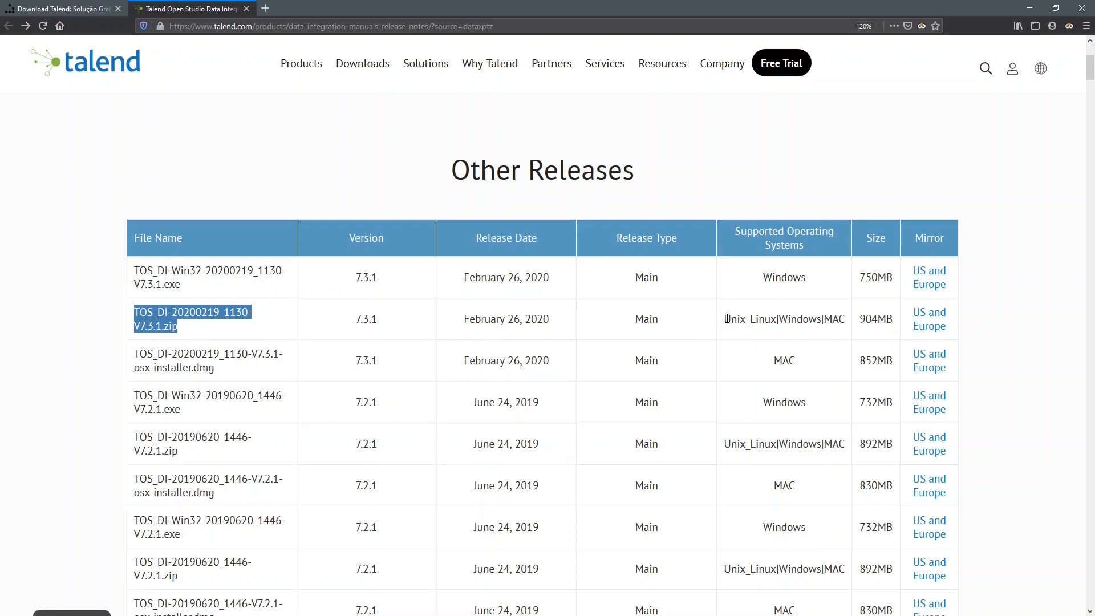
{"action": "left_click_drag", "start_coordinate": [723, 319], "coordinate": [858, 324]}
{"action": "left_click", "coordinate": [916, 326]}
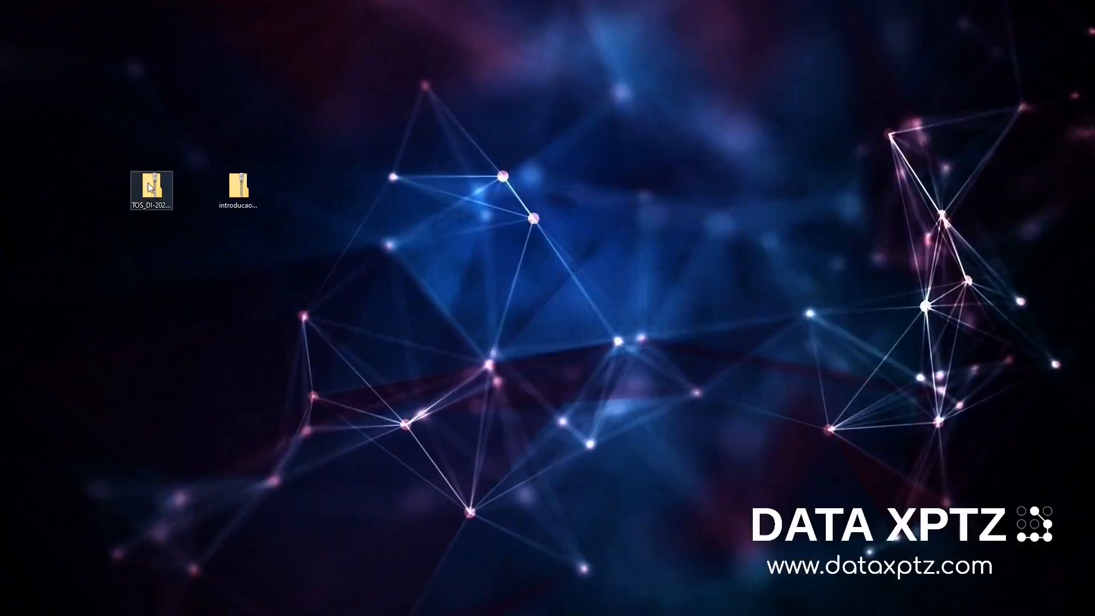
- Extract the downloaded TOS_DI-20200219_1130-V7.3.1.zip archive into C:\Talend with 7-Zip
{"action": "right_click", "coordinate": [149, 182]}
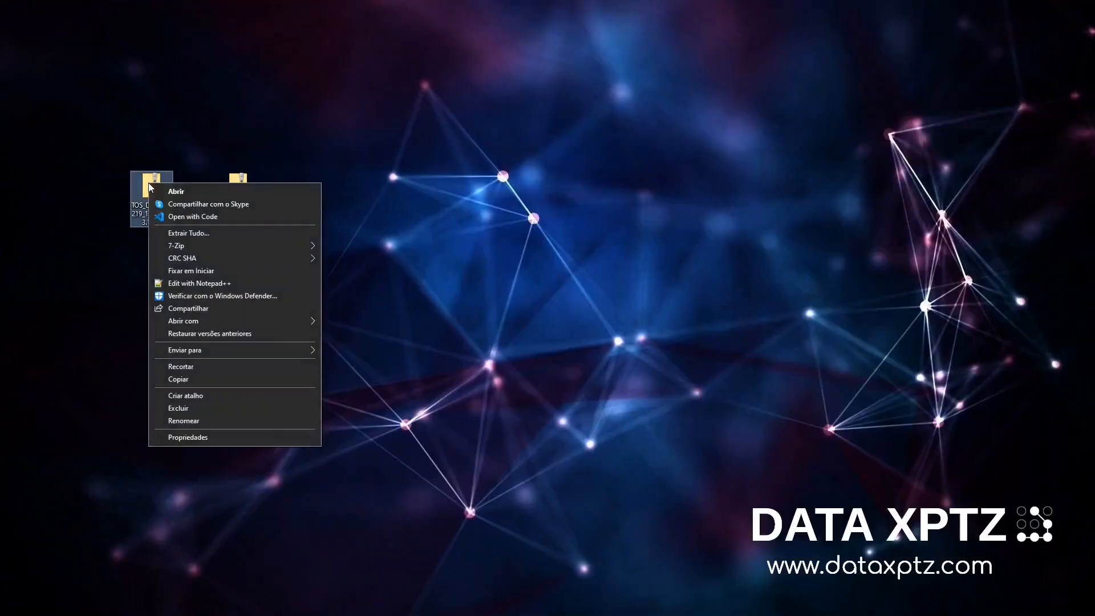
{"action": "mouse_move", "coordinate": [209, 249]}
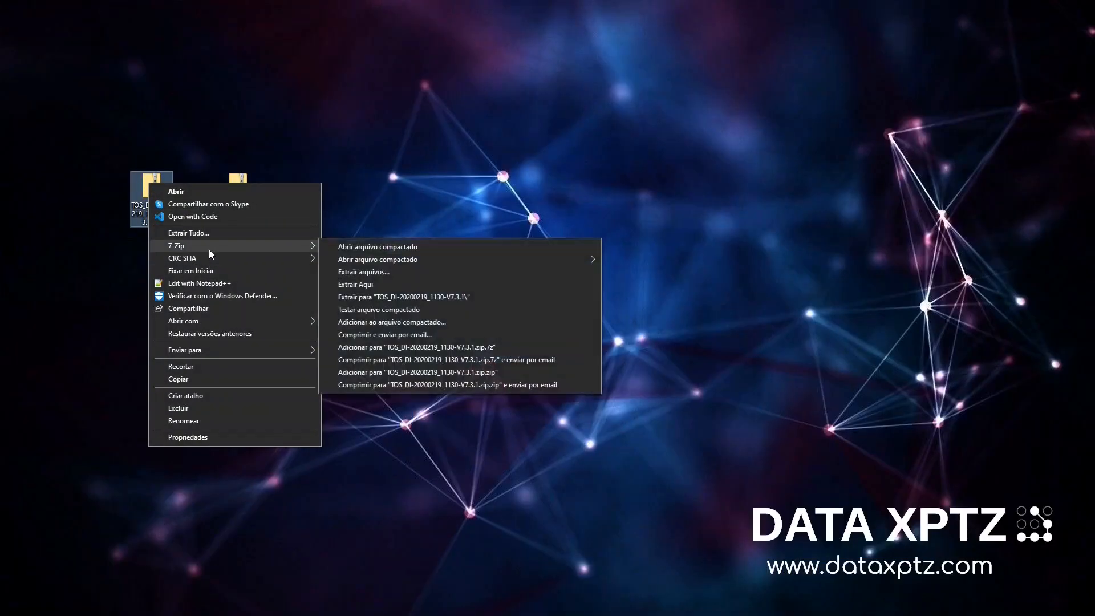
{"action": "left_click", "coordinate": [368, 271]}
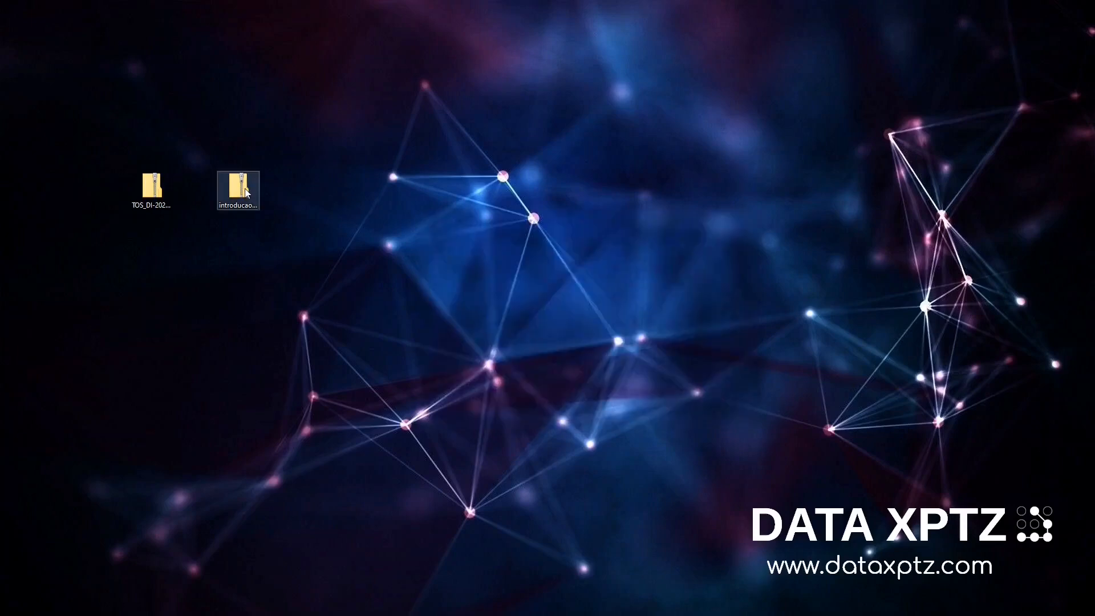
- Extract the introducao_talend source files archive onto the desktop with 7-Zip and open the extracted introducao_talend folder
{"action": "right_click", "coordinate": [245, 188]}
{"action": "mouse_move", "coordinate": [276, 251]}
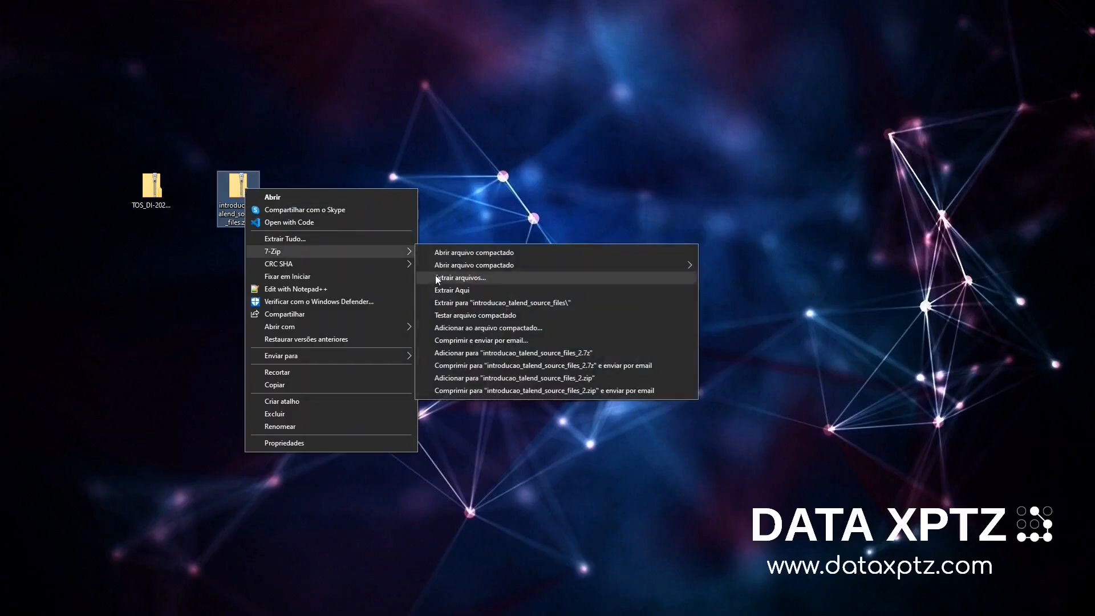
{"action": "left_click", "coordinate": [447, 290]}
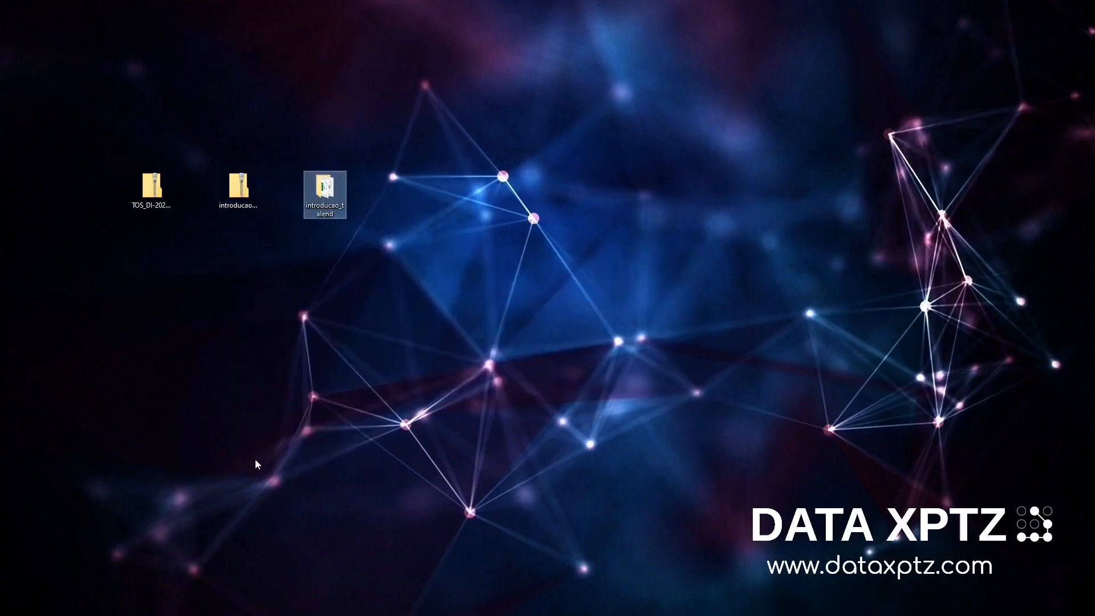
{"action": "double_click", "coordinate": [326, 197]}
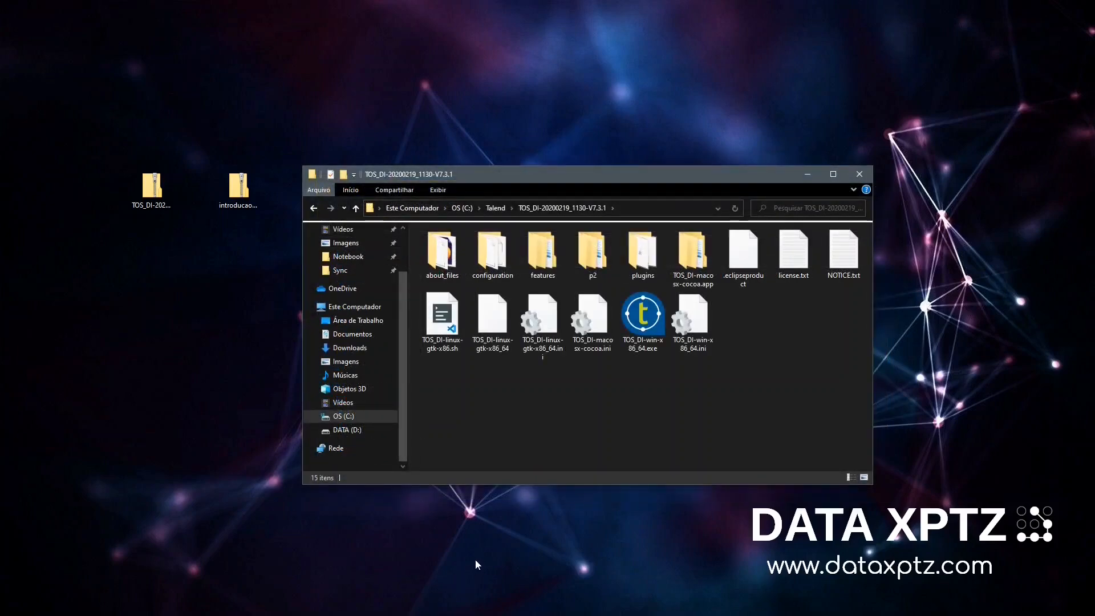
- Launch Talend Open Studio from TOS_DI-win-x86_64.exe and accept its user license agreement
{"action": "left_click", "coordinate": [643, 340]}
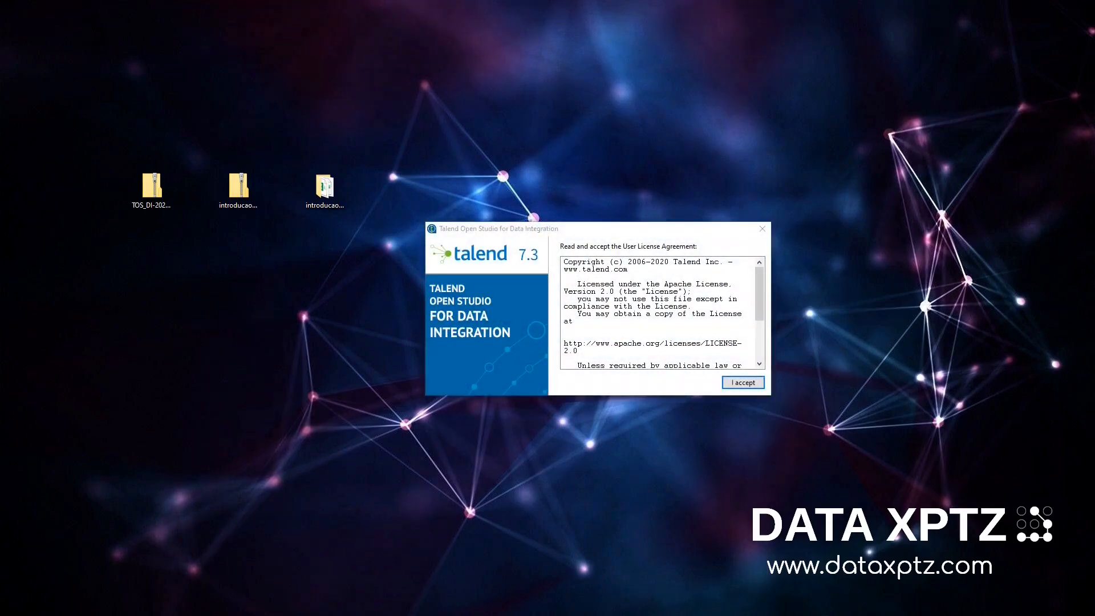
{"action": "left_click", "coordinate": [762, 384]}
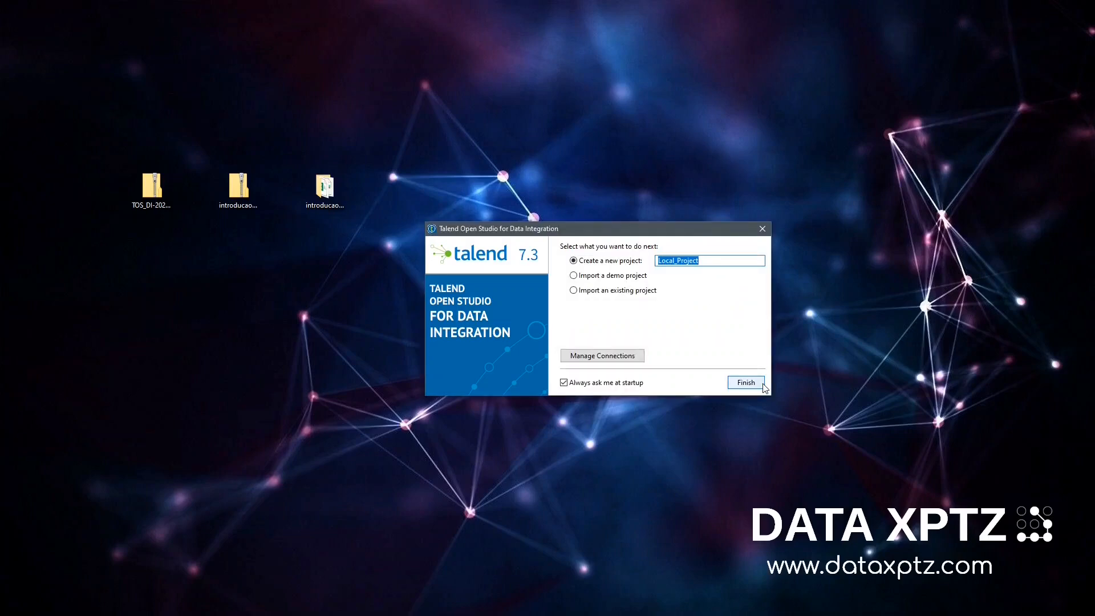
- Create a new project named introducao_talend and open it
{"action": "type", "text": "intr"}
{"action": "key", "text": "BackSpace"}
{"action": "key", "text": "BackSpace"}
{"action": "key", "text": "BackSpace"}
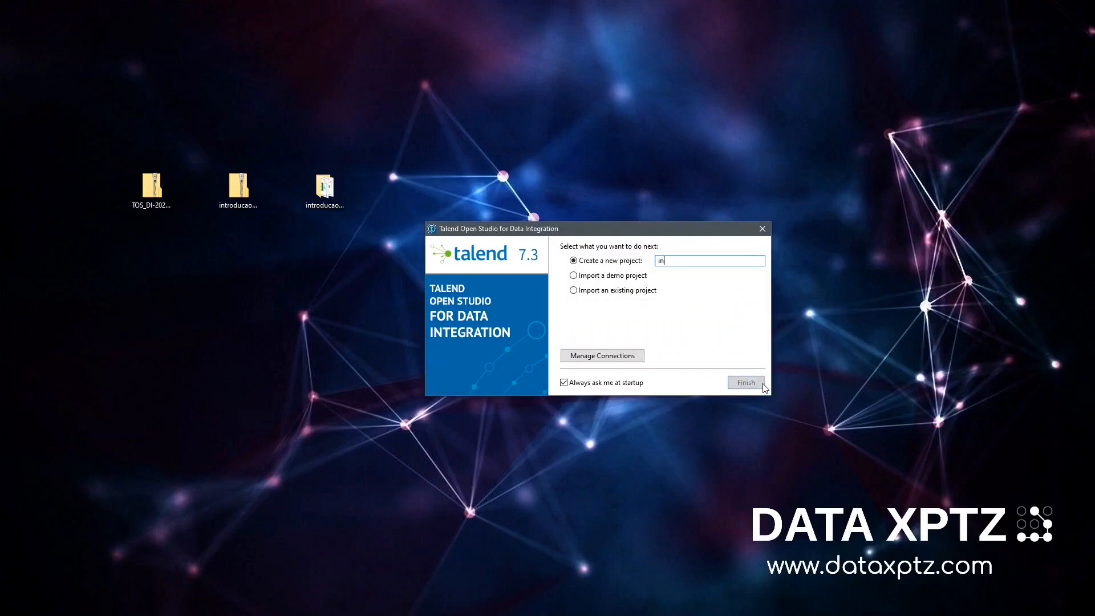
{"action": "key", "text": "BackSpace"}
{"action": "type", "text": "introducao_talend"}
{"action": "left_click", "coordinate": [763, 386]}
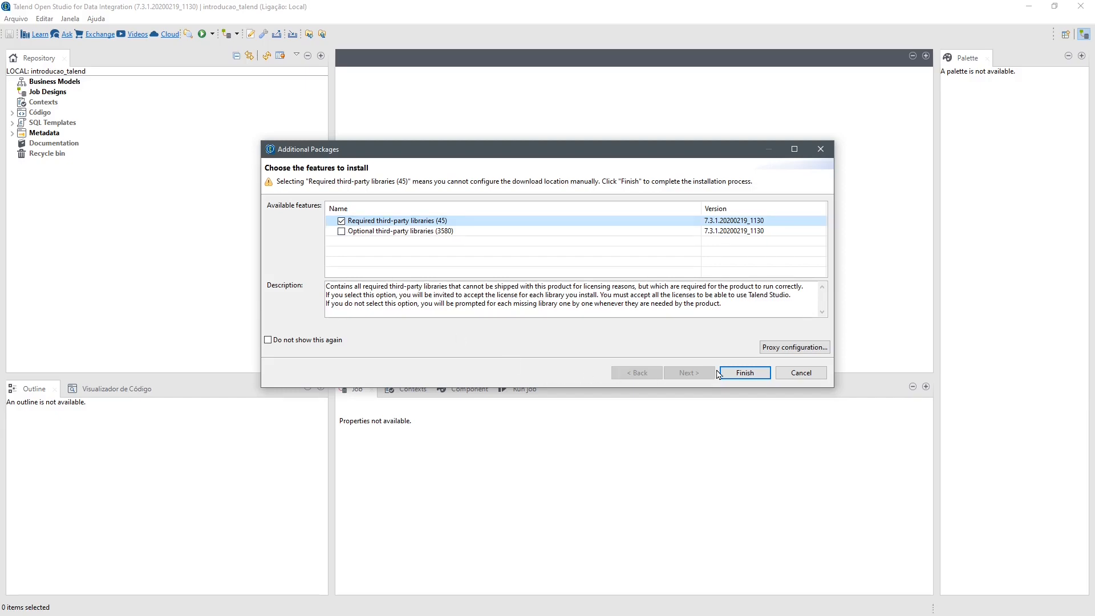
- Install the required third-party libraries and accept all of their licenses
{"action": "left_click", "coordinate": [736, 374]}
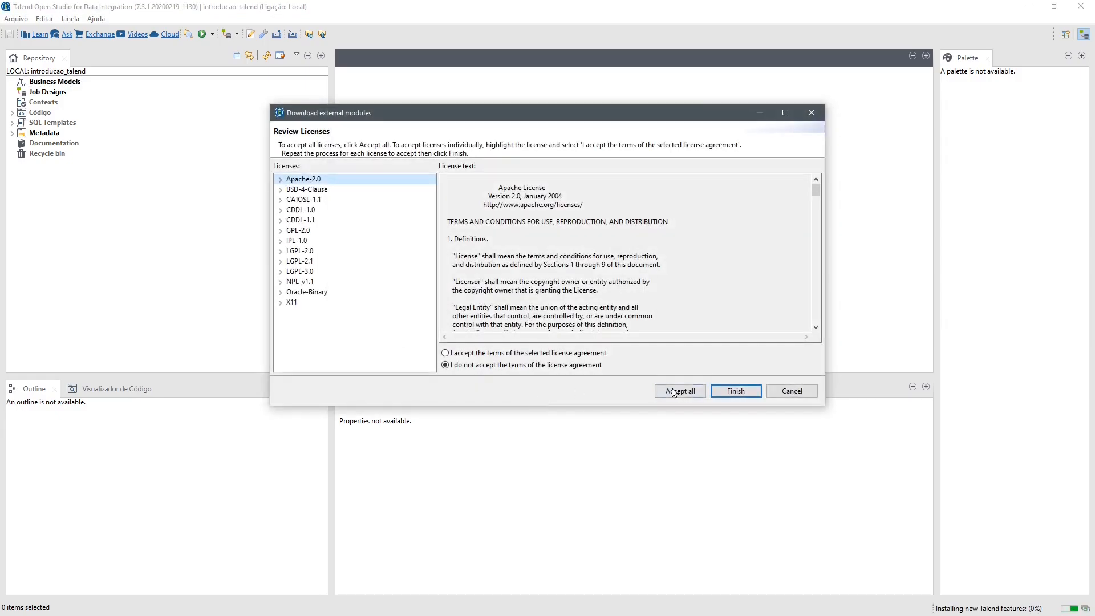
{"action": "left_click", "coordinate": [680, 391]}
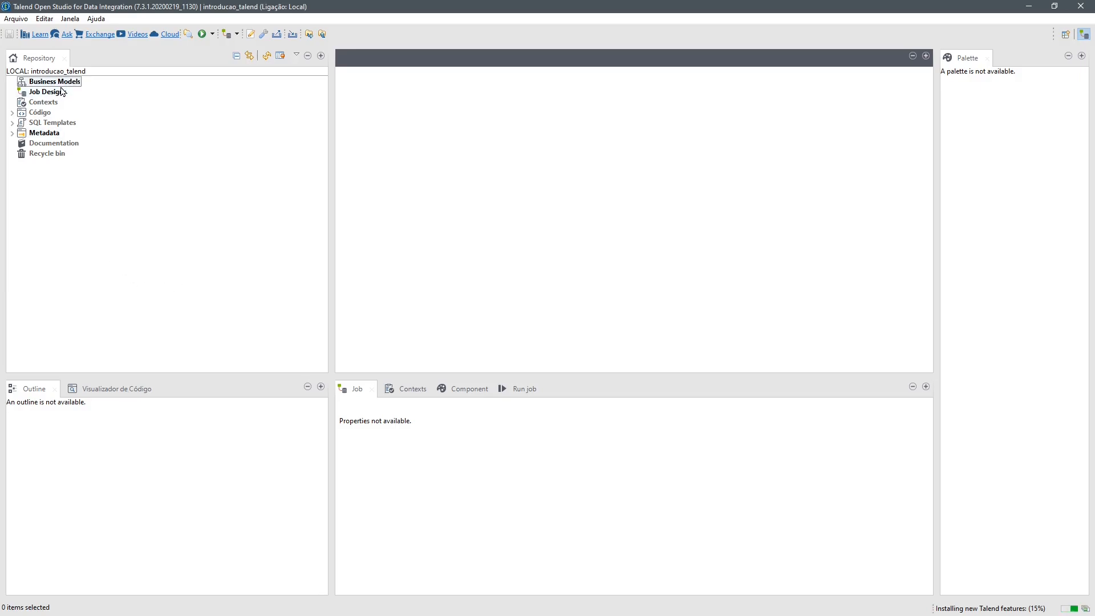
- Start a new delimited file metadata entry named Filmes_BR_1995_2018 with the purpose "Filmes Brasileiros de 1995 a 2018"
{"action": "left_click", "coordinate": [13, 135]}
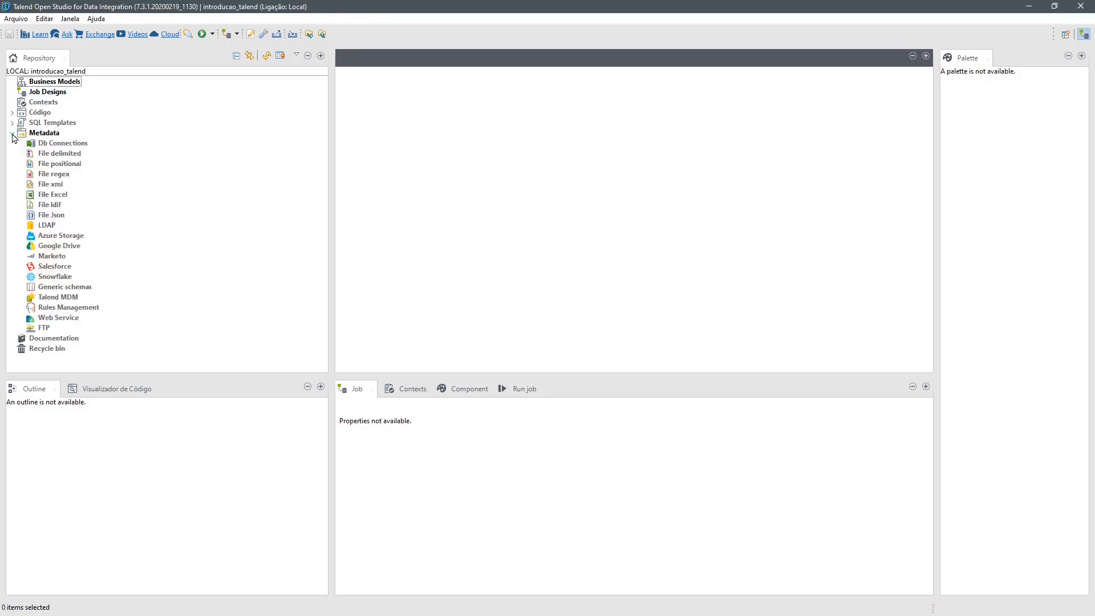
{"action": "right_click", "coordinate": [52, 157]}
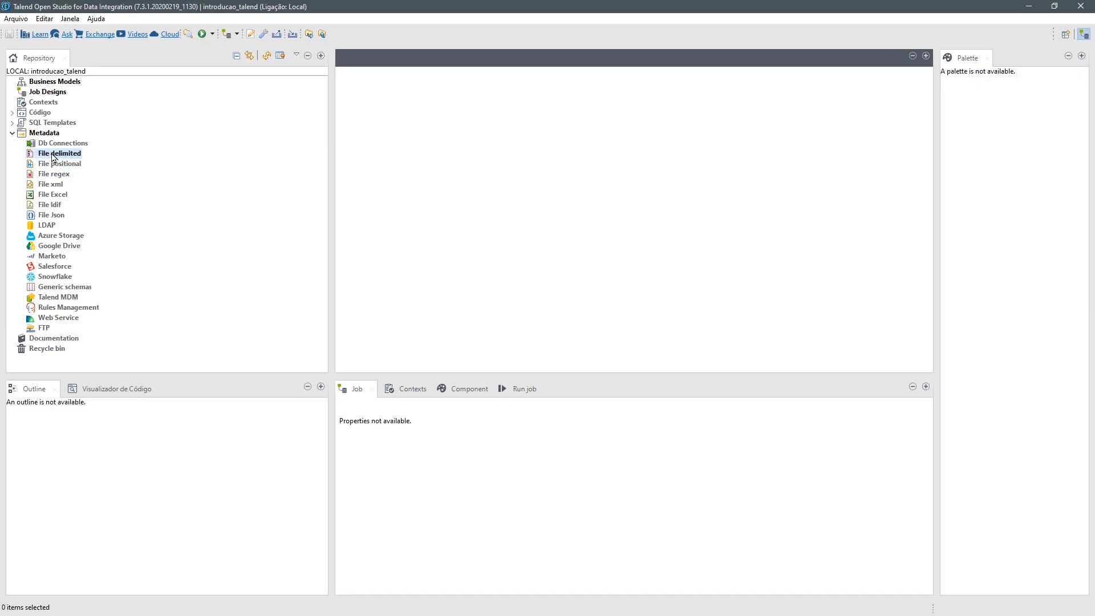
{"action": "left_click", "coordinate": [155, 163]}
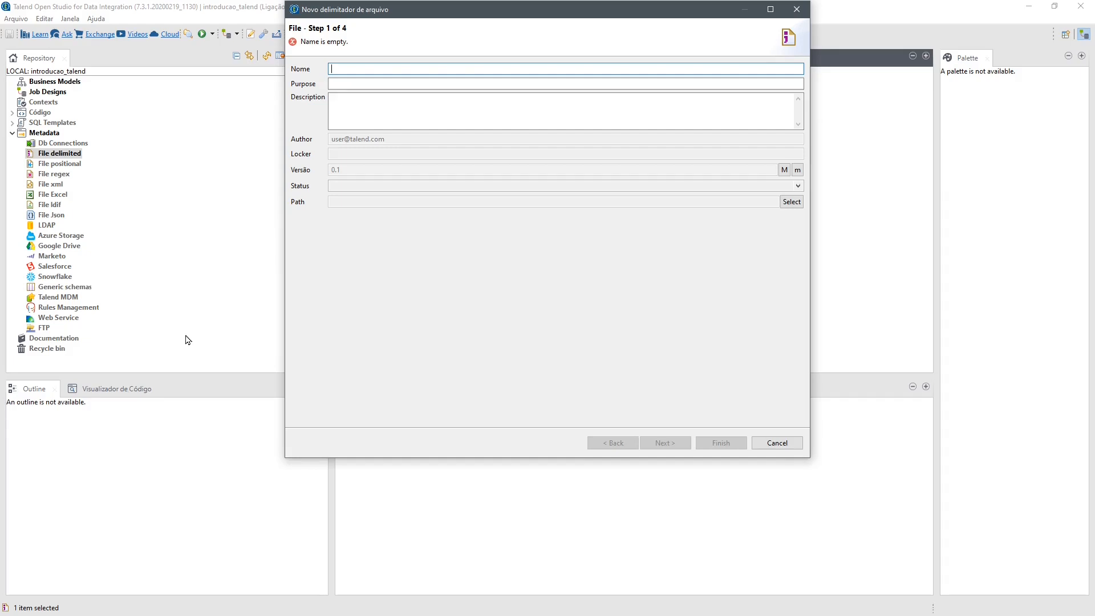
{"action": "type", "text": "Filmes_BR_1995_2018"}
{"action": "key", "text": "Tab"}
{"action": "type", "text": "Filmes Brasileiros de 1995 a 2018"}
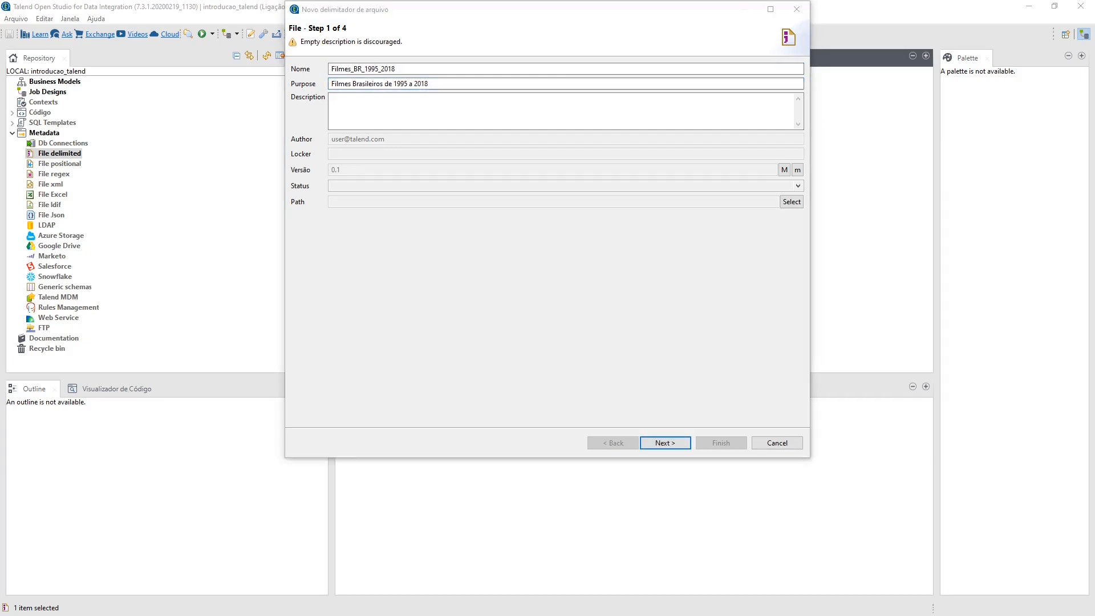
- Set the description to "Listagem dos Filmes Brasileiros Lançados Comercialmente em Salas de Exibição 1995 a 2018" and continue to the file settings
{"action": "key", "text": "Tab"}
{"action": "type", "text": "Listagem dos Filmes Brasileiros Lançados Comercialmente em Salas de Exibição 1995 a 2018"}
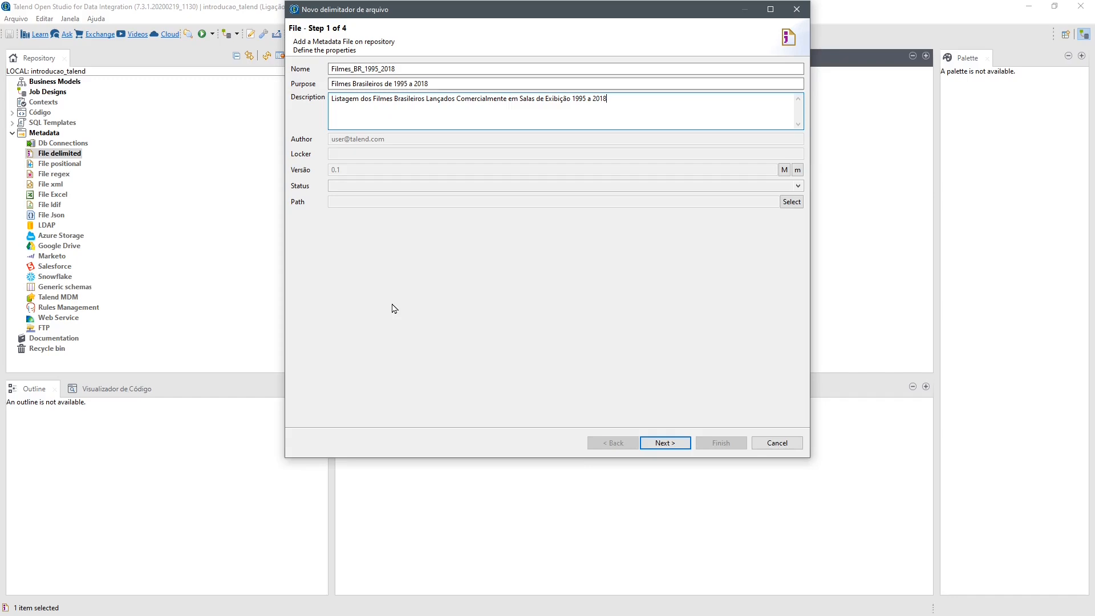
{"action": "left_click", "coordinate": [665, 443]}
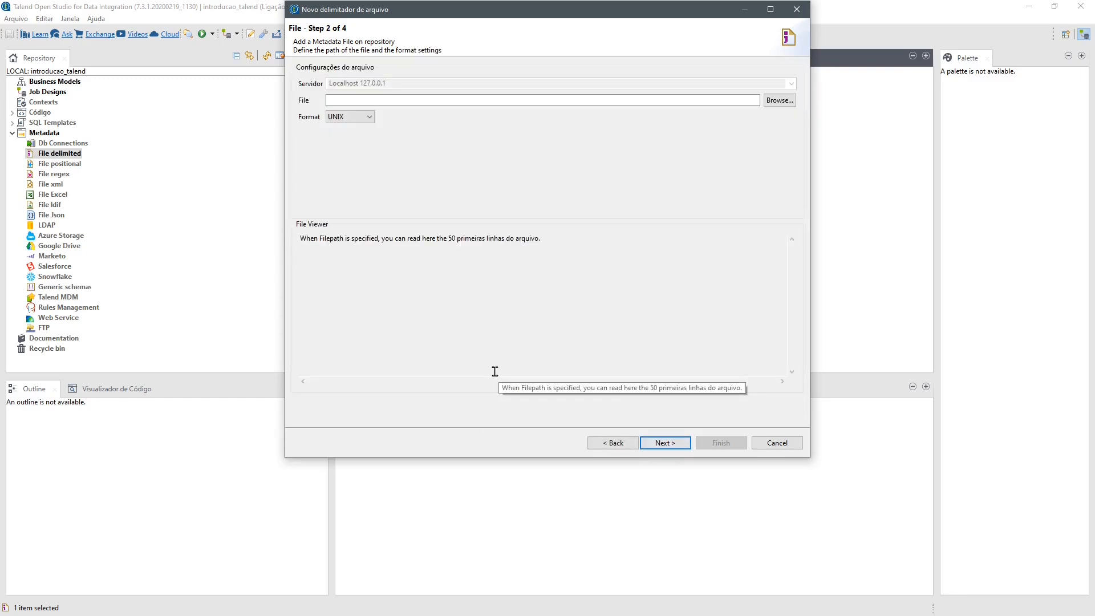
- Choose Filmes_BR_1995_2018.csv from the introducao_talend folder as the source file, set its format to WINDOWS, and continue to the parse settings
{"action": "left_click", "coordinate": [774, 107]}
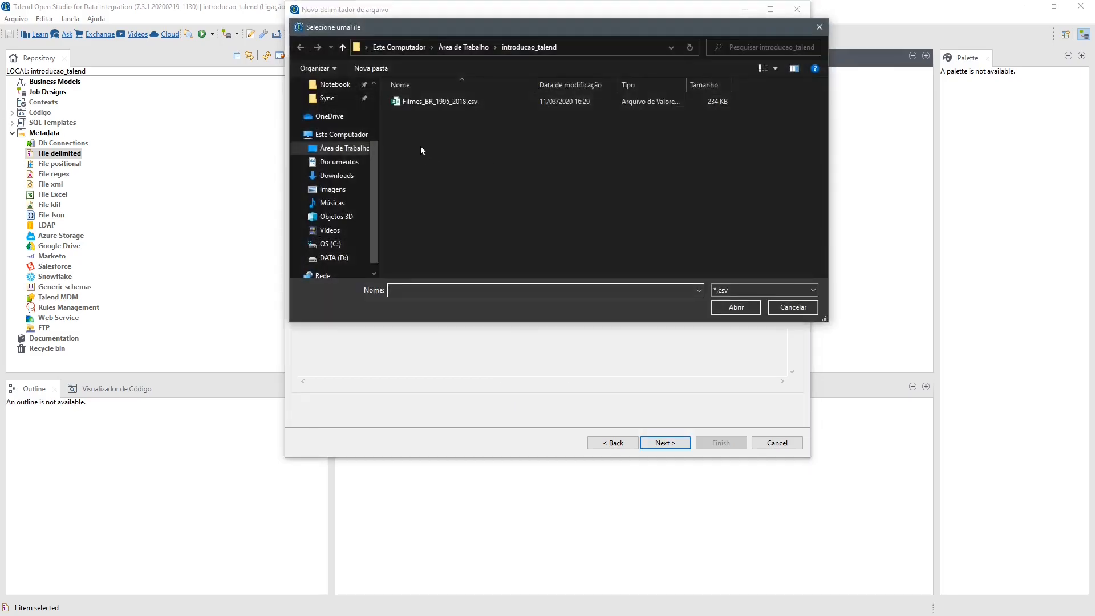
{"action": "left_click", "coordinate": [420, 101]}
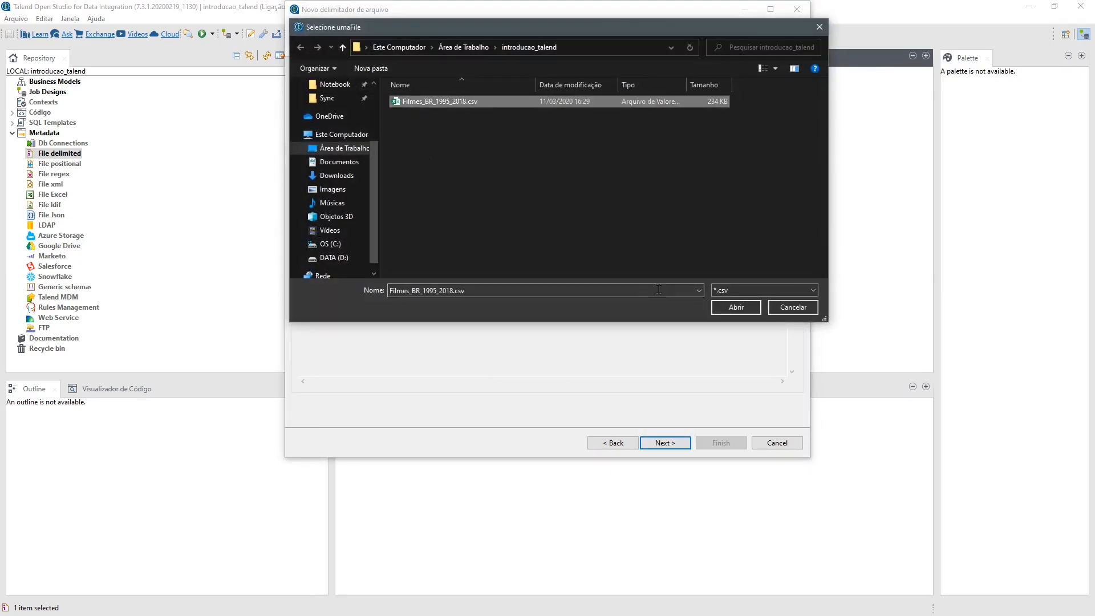
{"action": "left_click", "coordinate": [734, 308]}
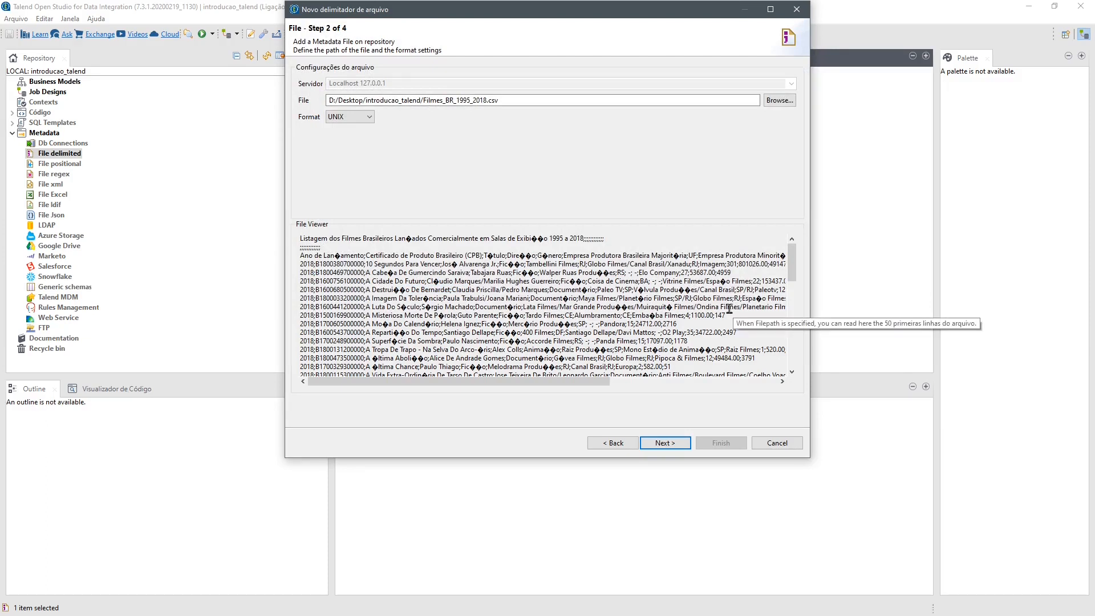
{"action": "left_click", "coordinate": [363, 118]}
{"action": "left_click", "coordinate": [359, 129]}
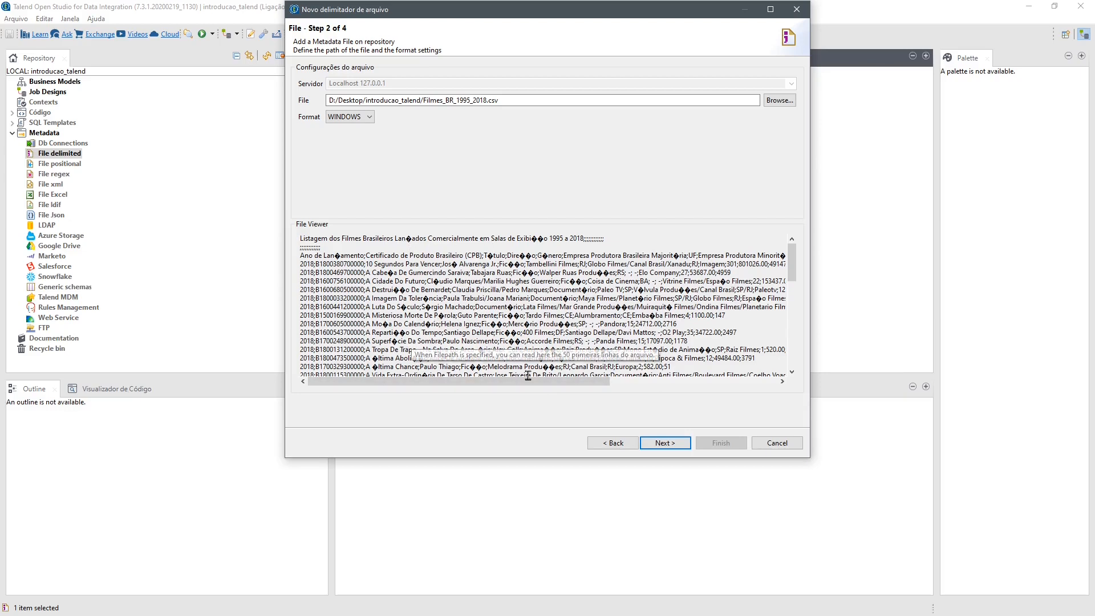
{"action": "left_click", "coordinate": [665, 443]}
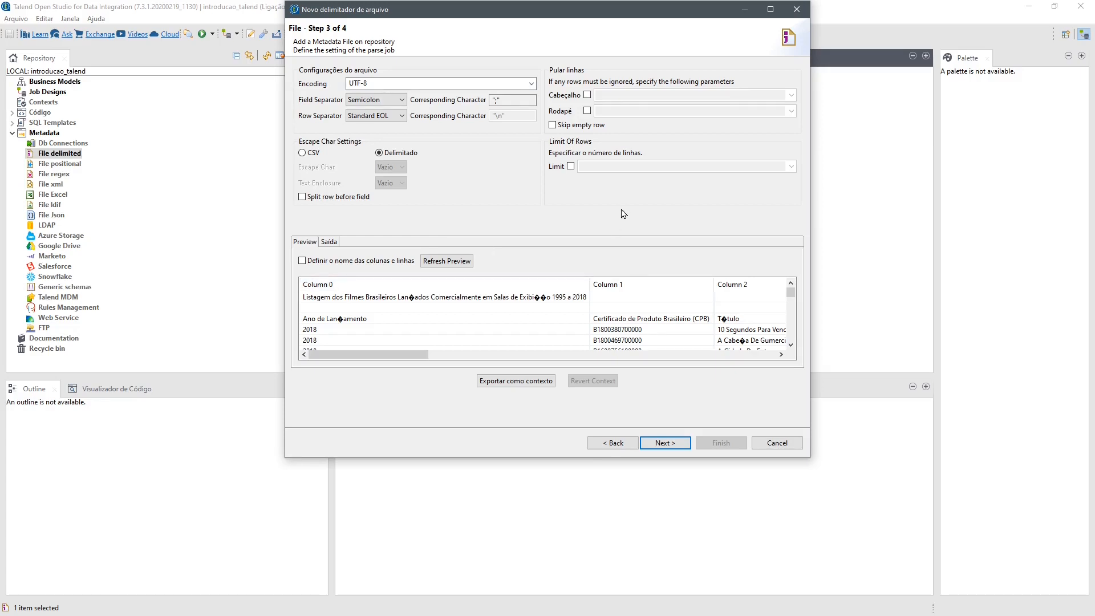
- Set the file encoding to ISO-8859-1 and refresh the data preview
{"action": "left_click", "coordinate": [531, 84]}
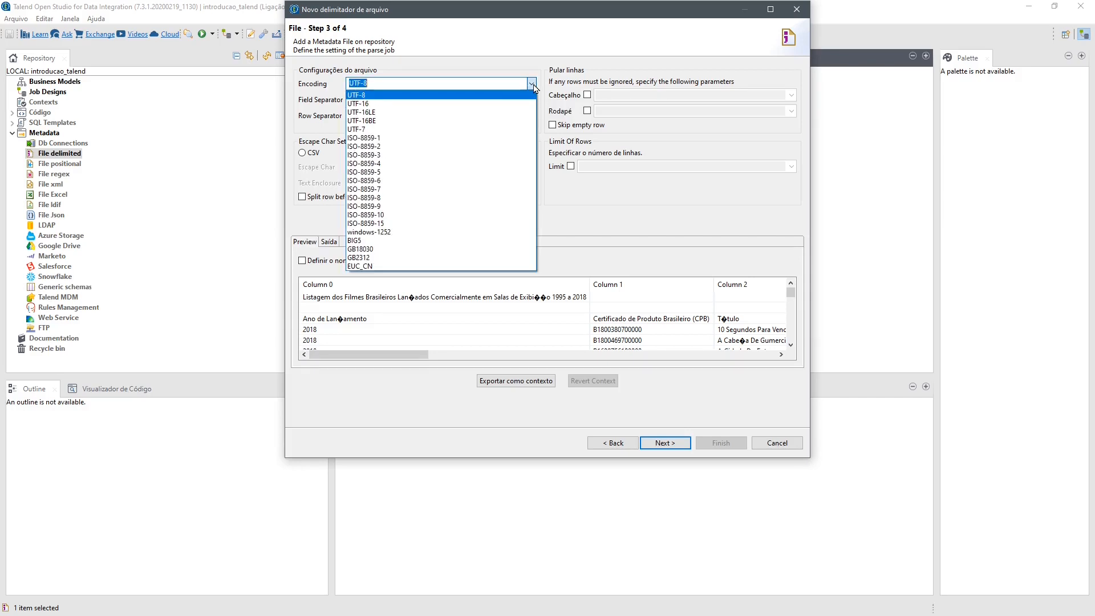
{"action": "left_click", "coordinate": [448, 138]}
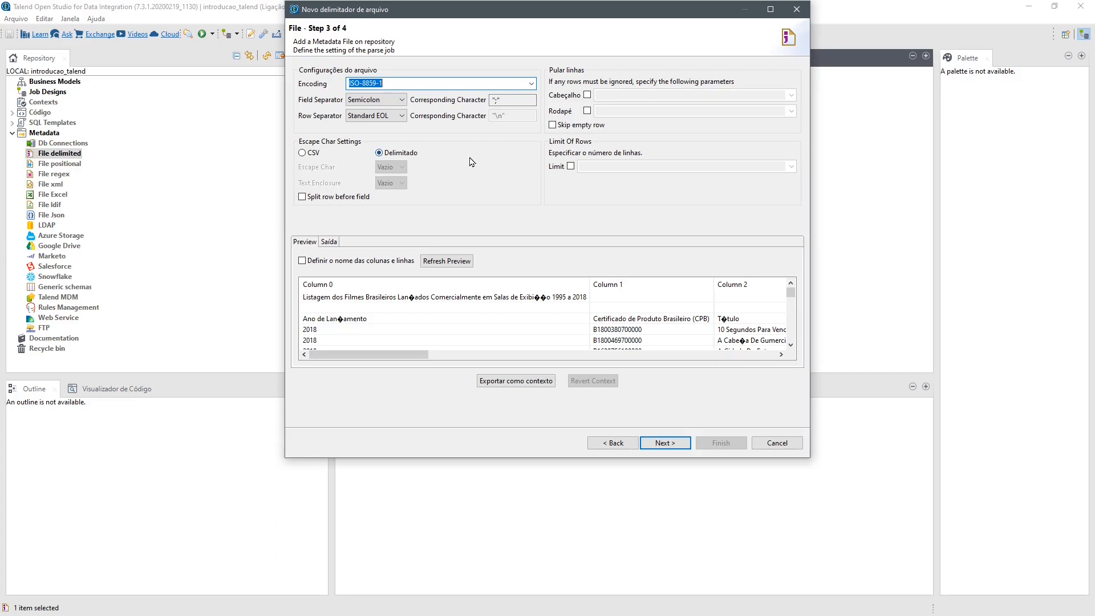
{"action": "left_click", "coordinate": [451, 263]}
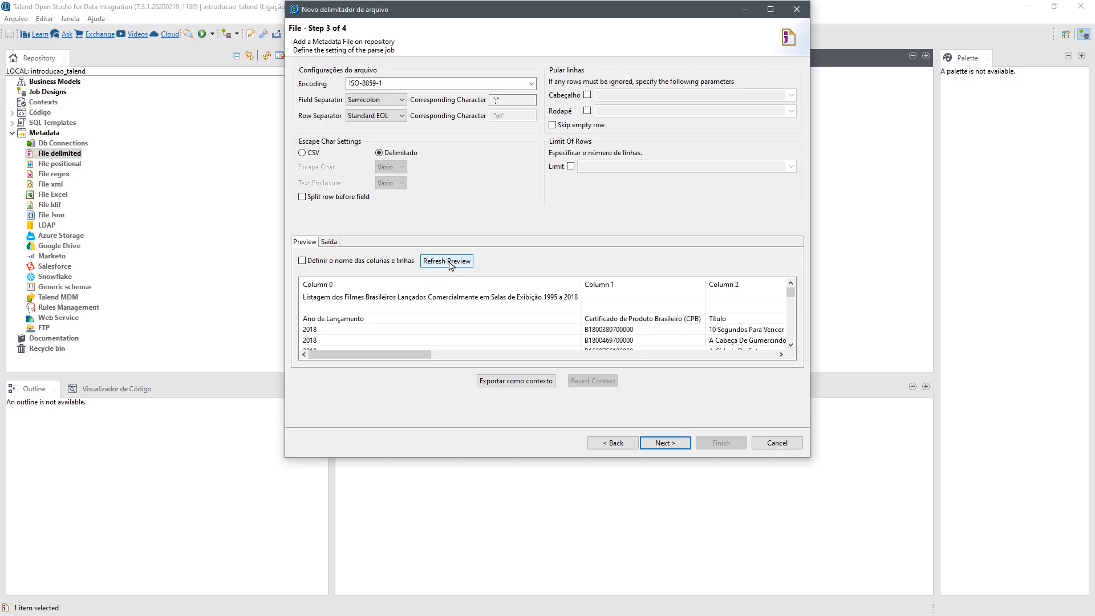
- Set the number of header rows to skip to 2, take the column names from the heading row, and refresh the preview
{"action": "left_click", "coordinate": [330, 323]}
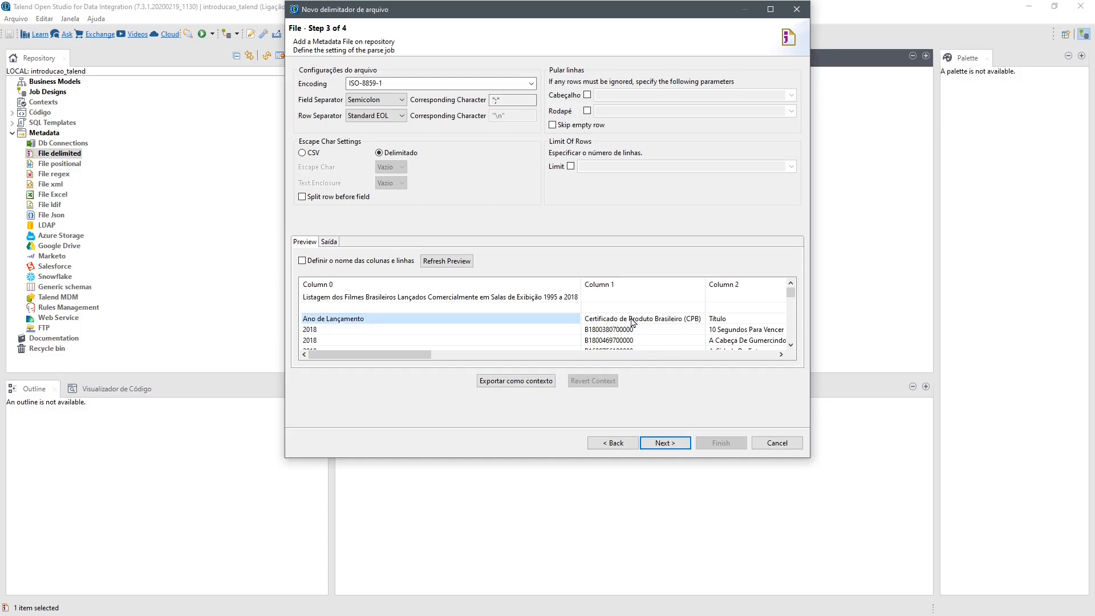
{"action": "left_click_drag", "start_coordinate": [419, 360], "coordinate": [375, 351]}
{"action": "left_click", "coordinate": [587, 95]}
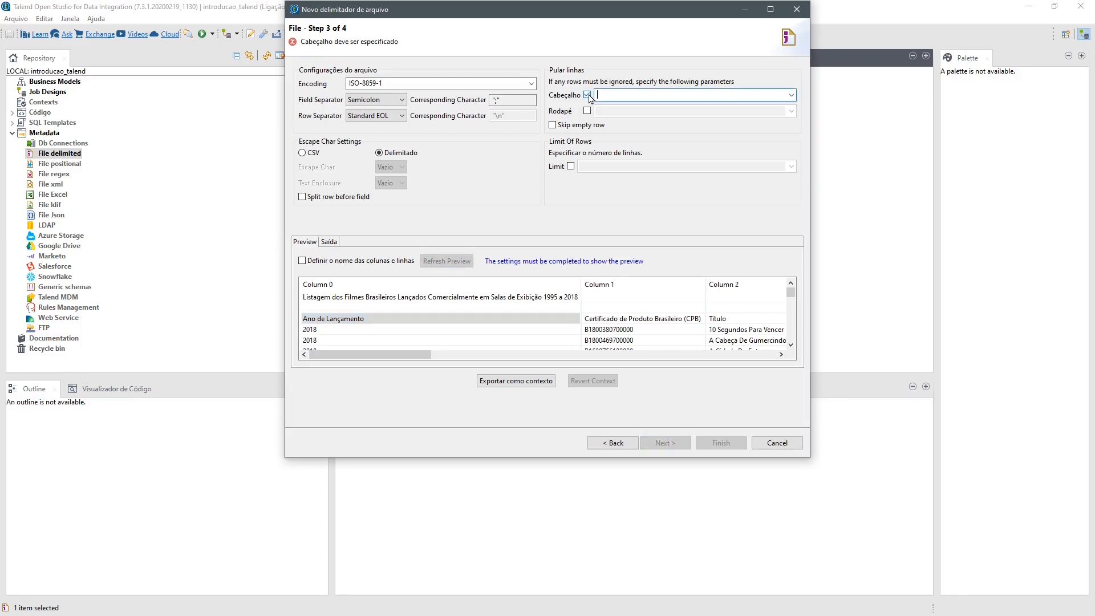
{"action": "type", "text": "2"}
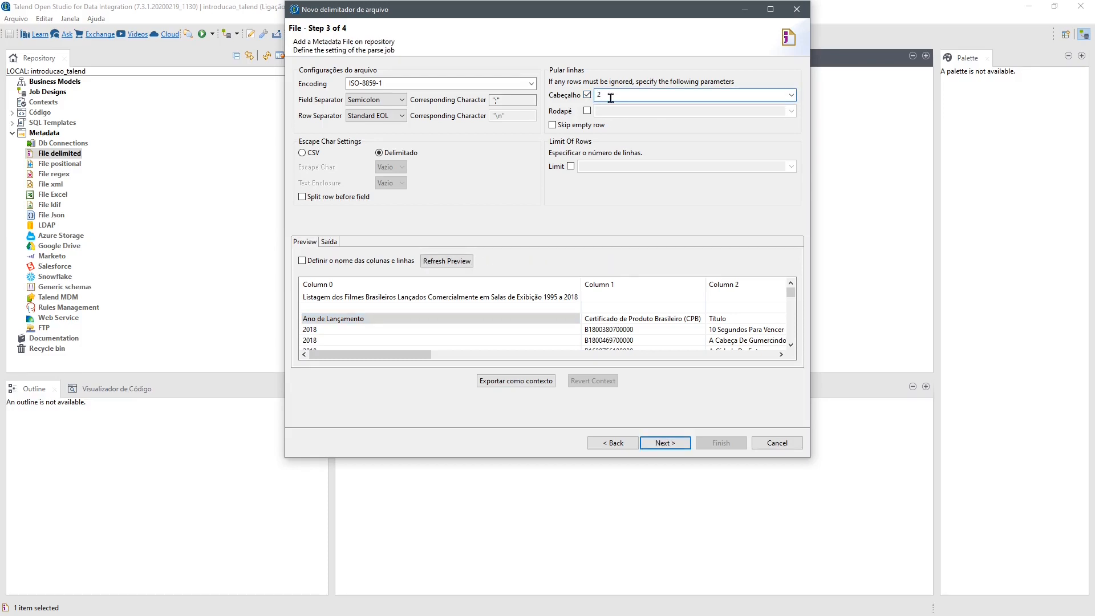
{"action": "left_click", "coordinate": [303, 266]}
{"action": "left_click", "coordinate": [446, 262]}
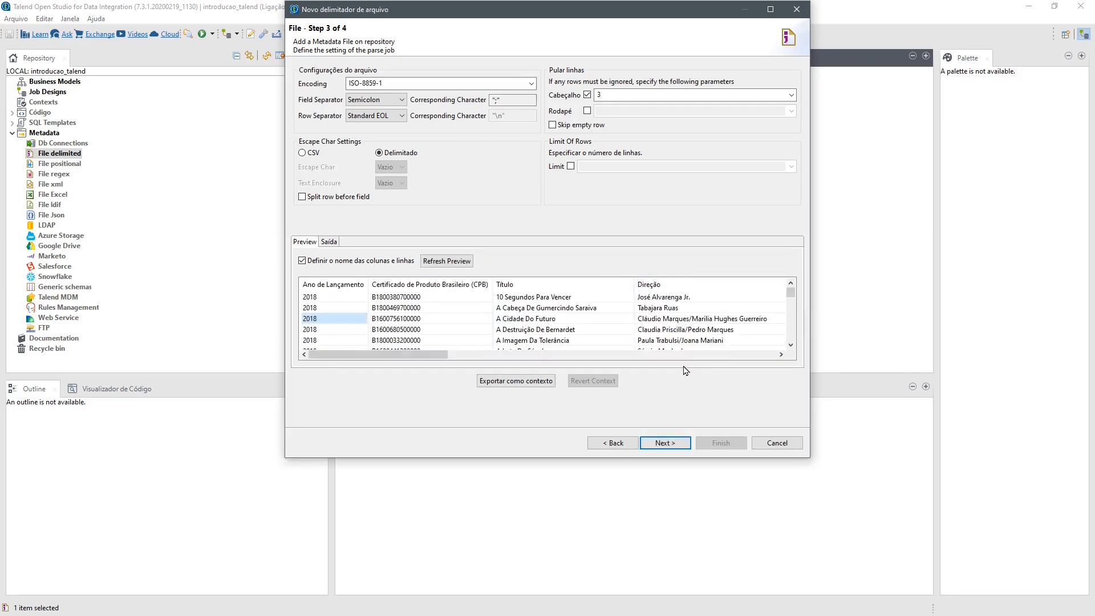
- Continue to the schema definition, review the columns from Ano_de_Lancamento to Publico, and save the delimited file metadata
{"action": "left_click", "coordinate": [671, 443]}
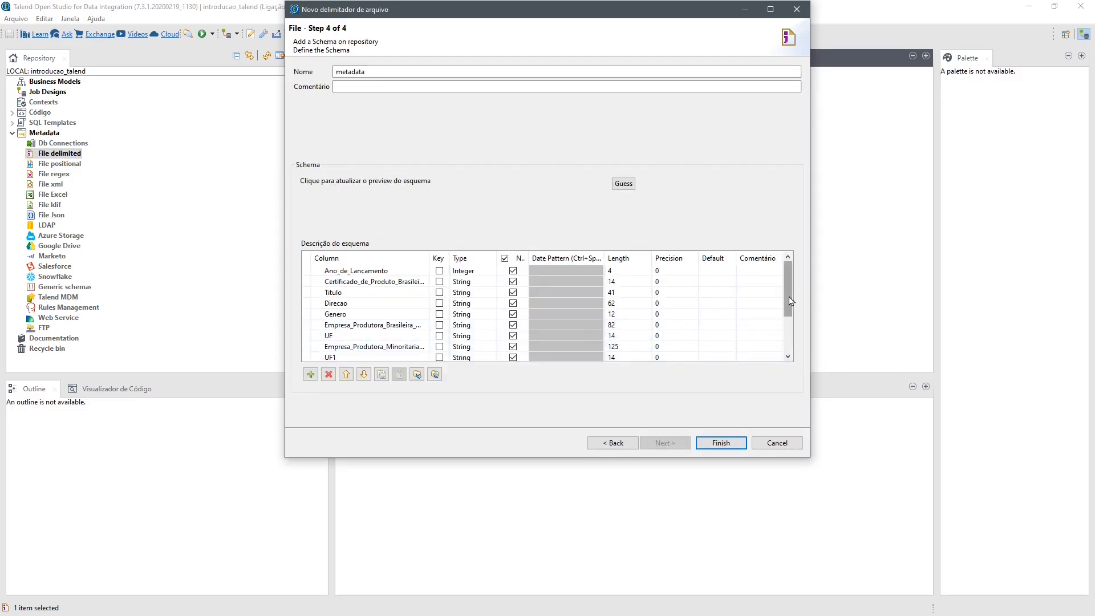
{"action": "left_click_drag", "start_coordinate": [789, 301], "coordinate": [794, 342]}
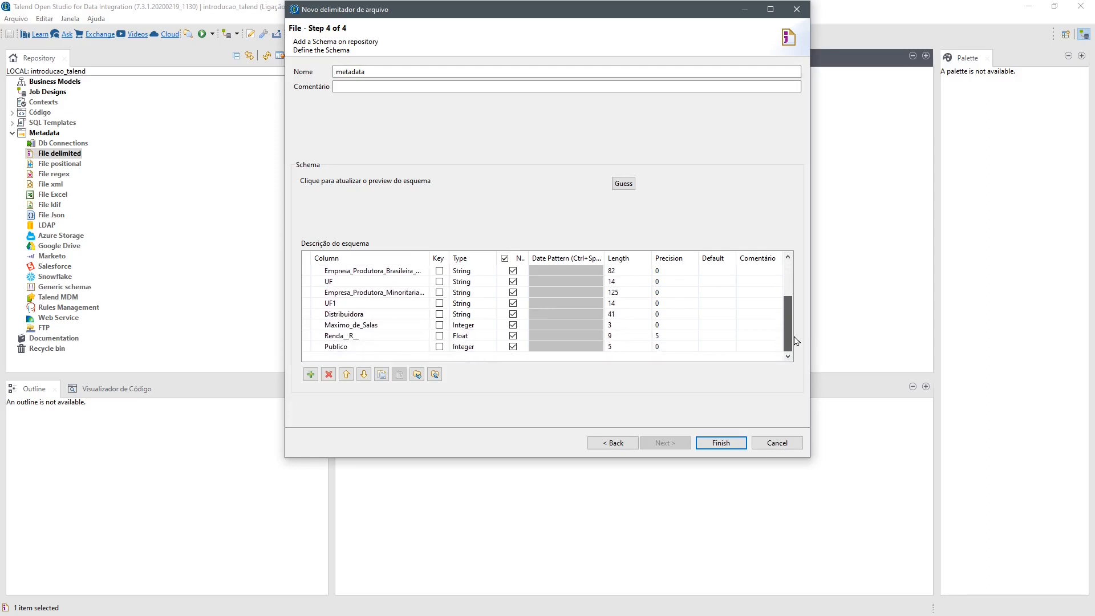
{"action": "left_click_drag", "start_coordinate": [796, 341], "coordinate": [804, 290]}
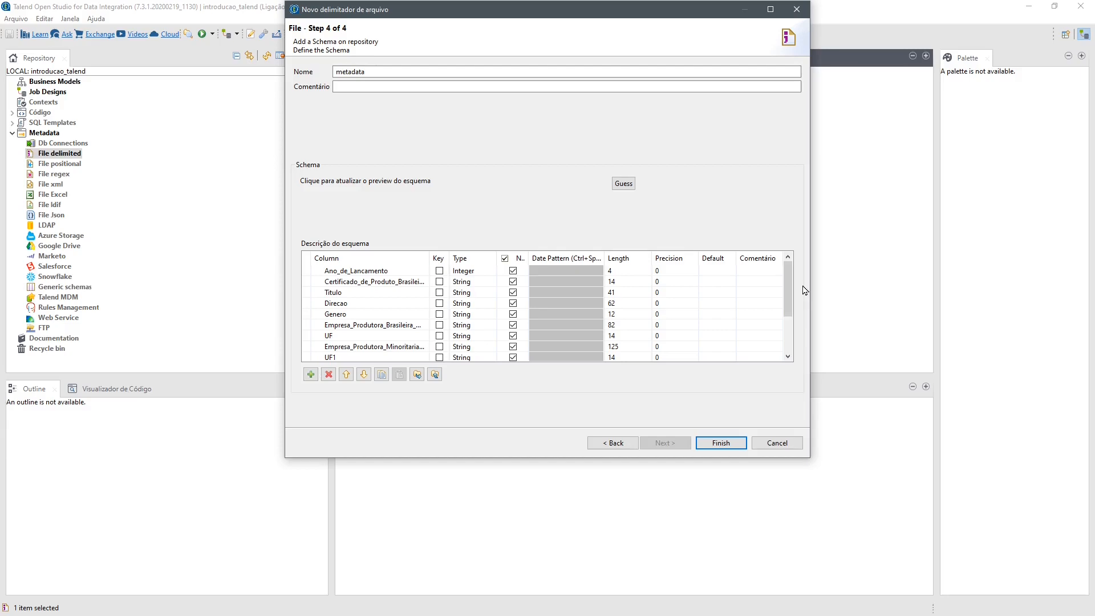
{"action": "left_click", "coordinate": [726, 446]}
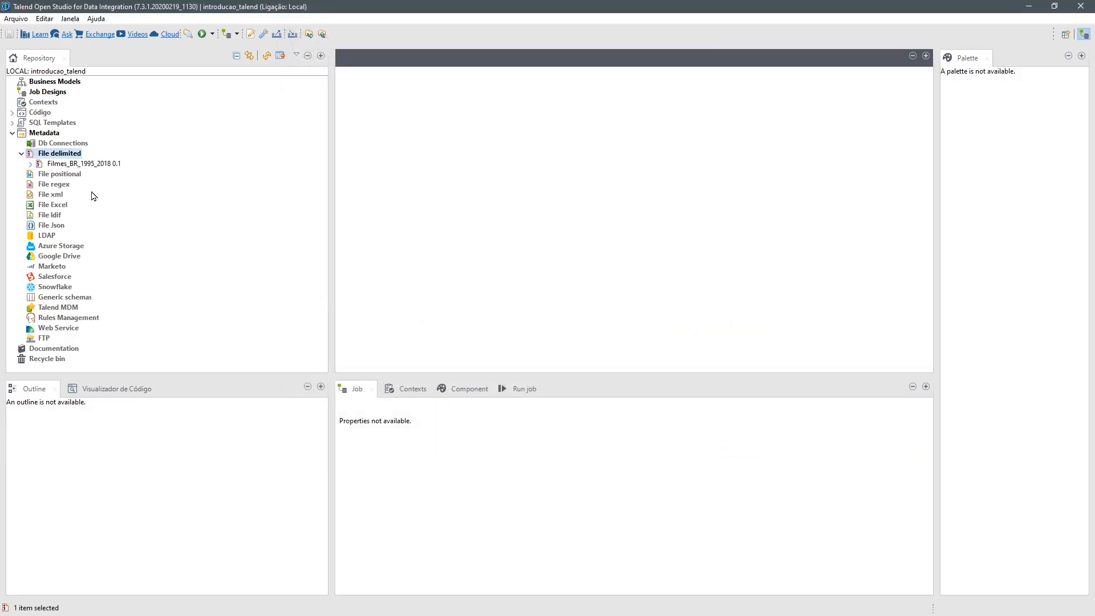
- Start a new Excel file metadata entry named Diretores_BR with the purpose "Lista de Diretores Brasileiros"
{"action": "right_click", "coordinate": [59, 207]}
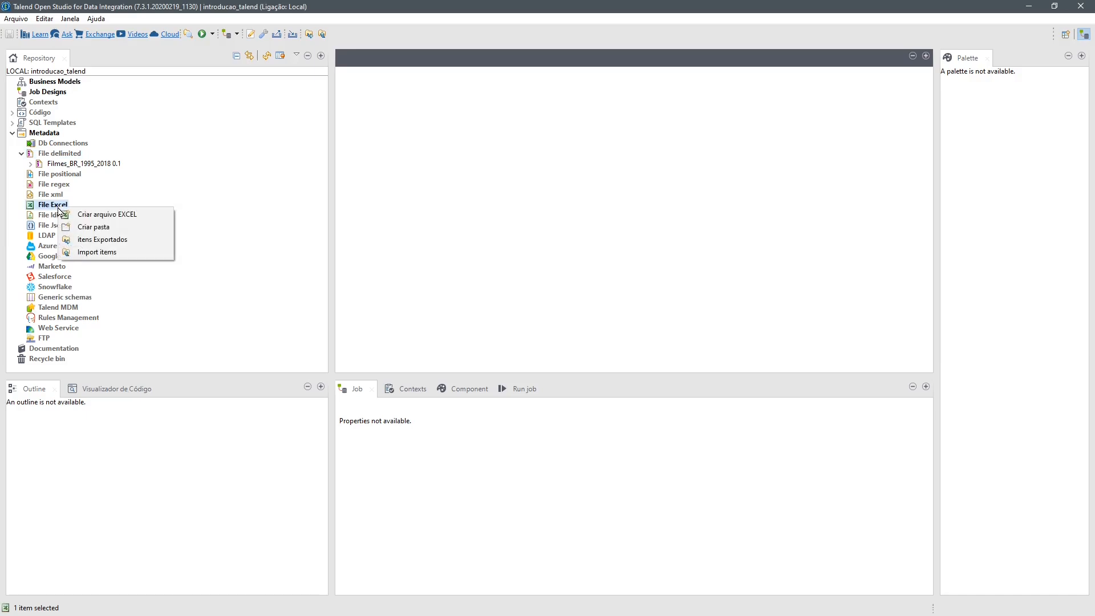
{"action": "left_click", "coordinate": [80, 220]}
{"action": "type", "text": "Diretores_BR"}
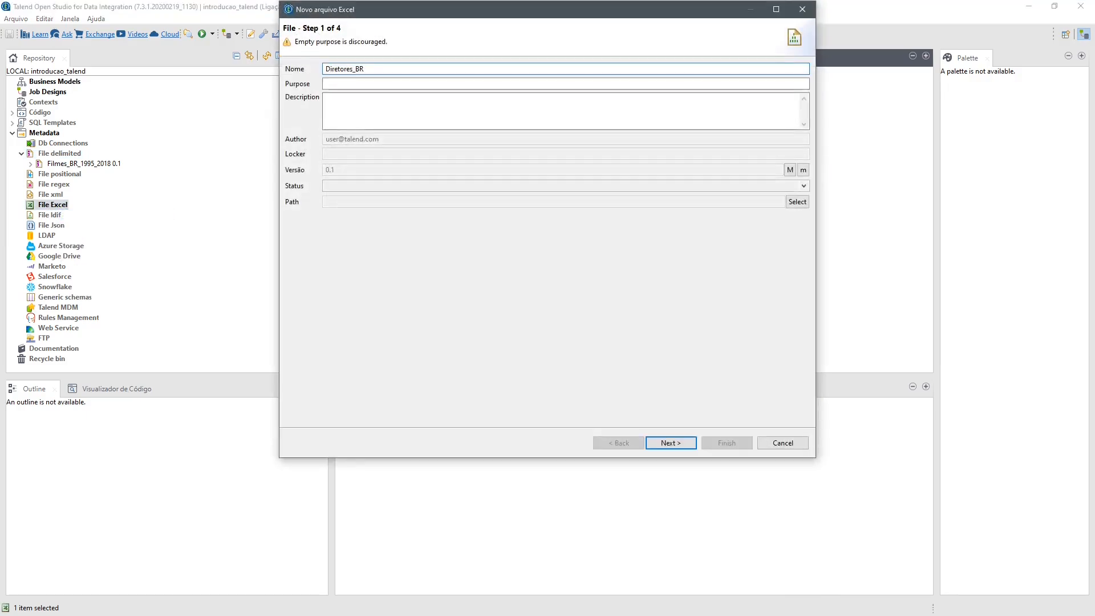
{"action": "key", "text": "Tab"}
{"action": "type", "text": "Lista de Diretores Brasileiros"}
- Set the description to "Tabela contendo a Lista de Diretores Brasileiros e IDs criados automaticamente" and continue to the file settings
{"action": "key", "text": "Tab"}
{"action": "type", "text": "Tabela contendo a Lista de Diretores Brasileiros e IDs criados automaticamente"}
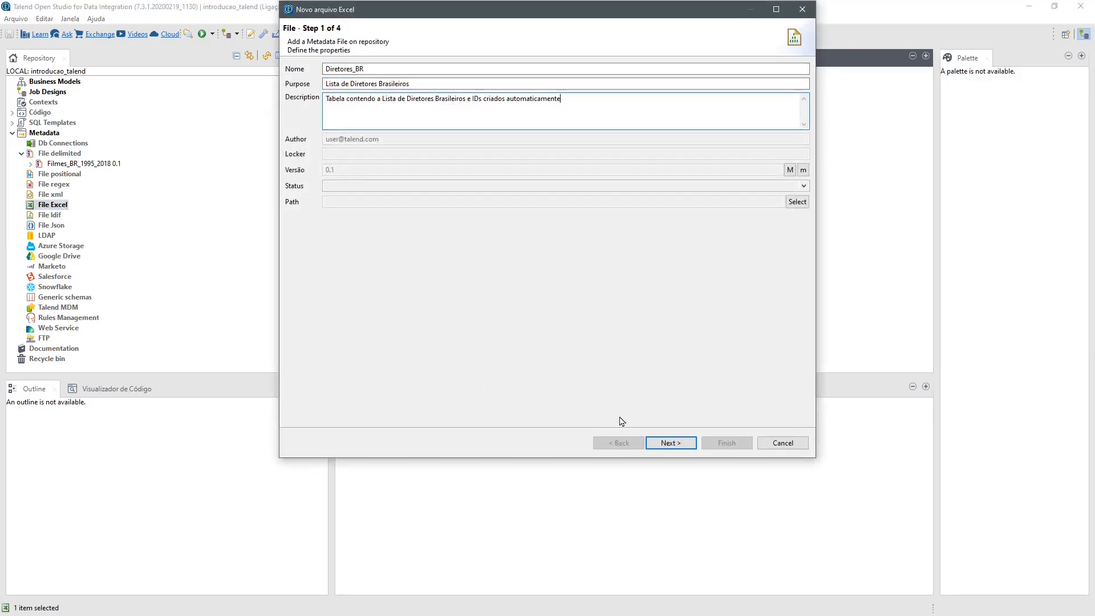
{"action": "left_click", "coordinate": [670, 443]}
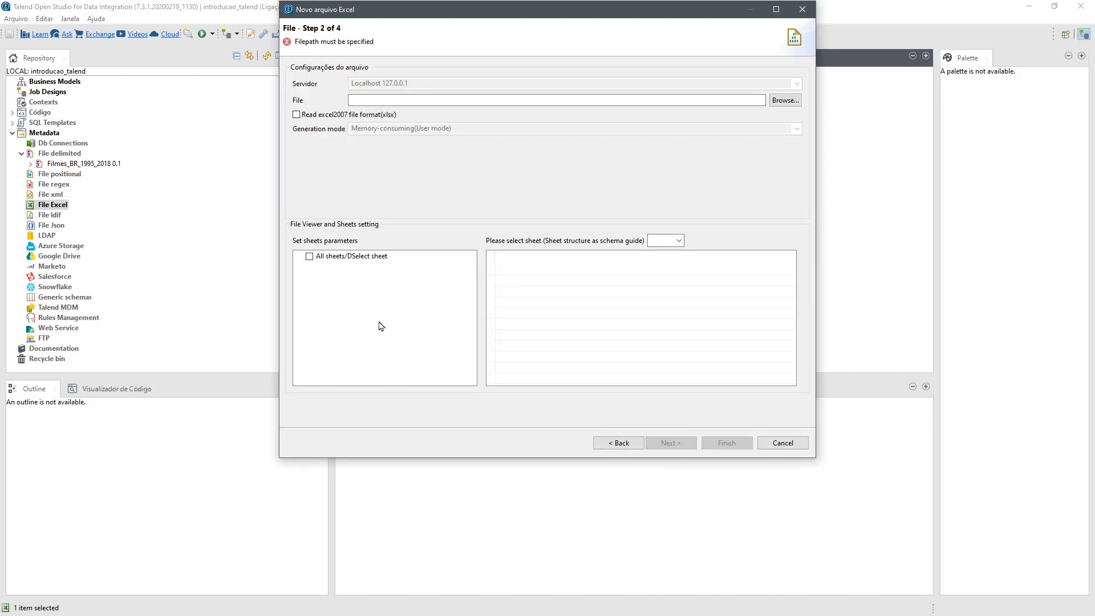
- Choose Diretores BR.xlsx from the introducao_talend folder as the source file and widen column B in the sheet viewer
{"action": "left_click", "coordinate": [785, 100]}
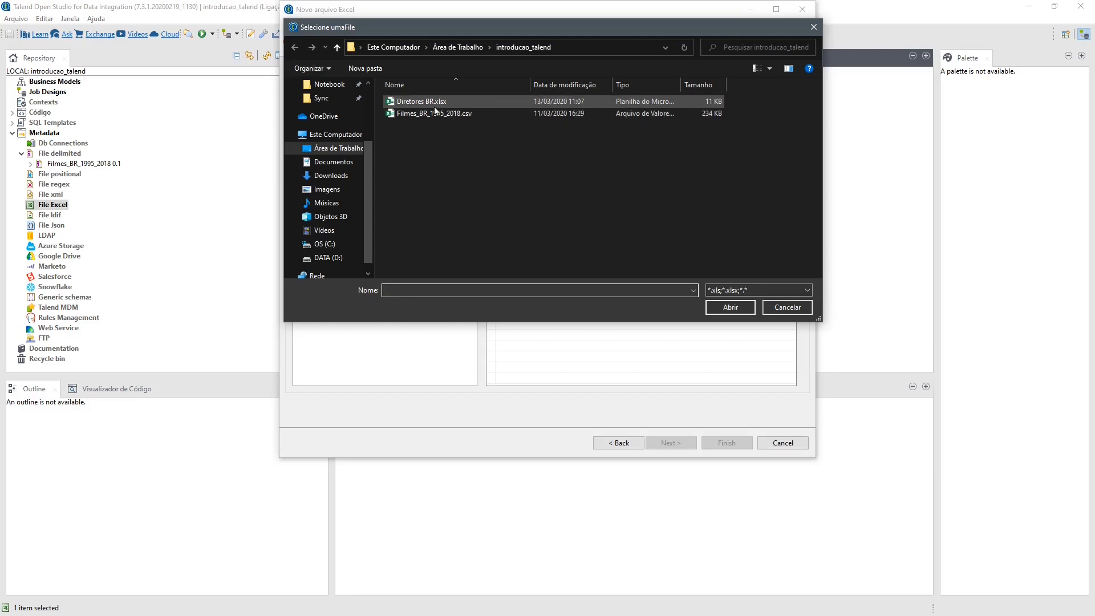
{"action": "left_click", "coordinate": [419, 103]}
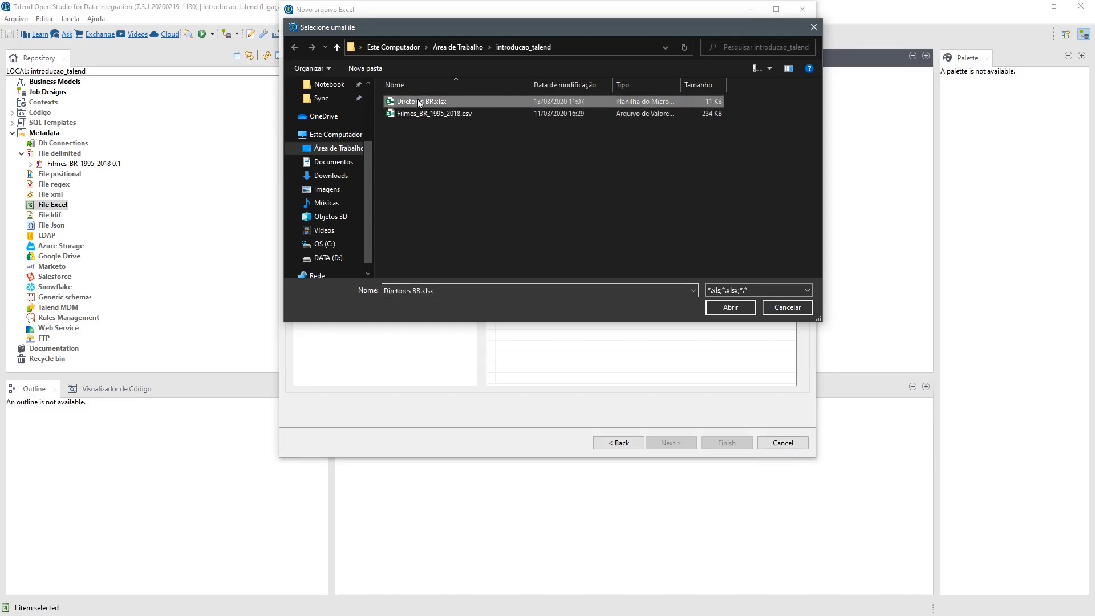
{"action": "left_click", "coordinate": [733, 308]}
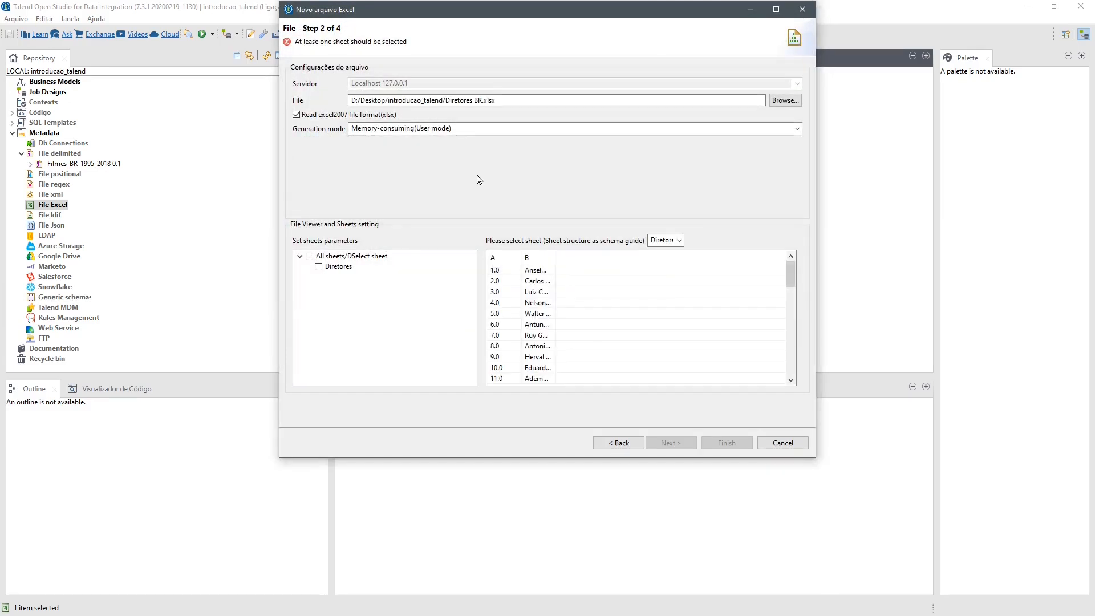
{"action": "left_click_drag", "start_coordinate": [556, 257], "coordinate": [646, 258]}
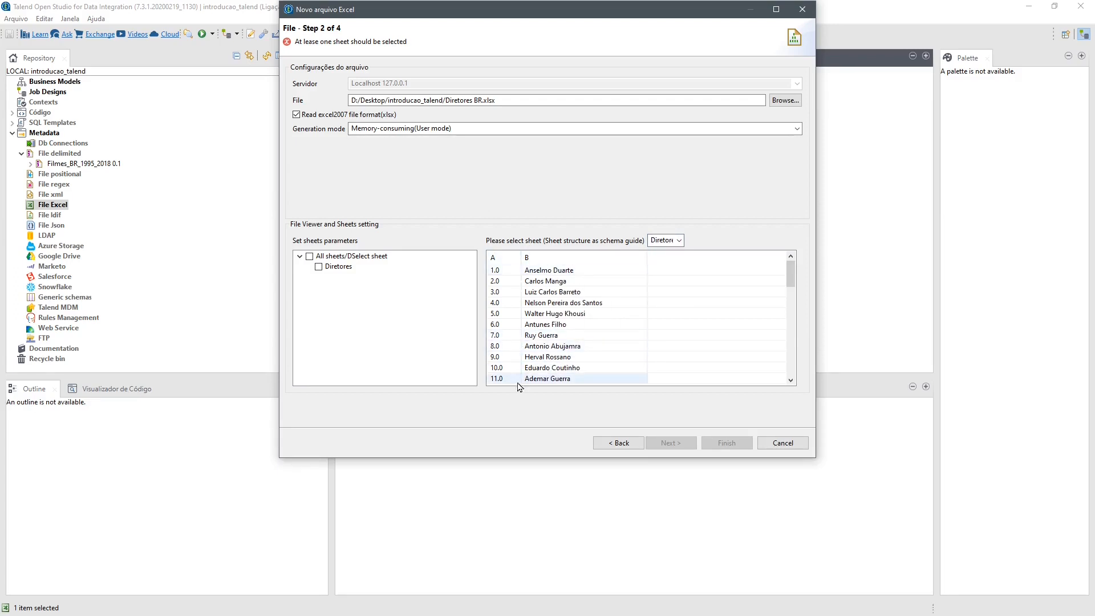
- Include the Diretores sheet, continue to the parse settings, and download and install all required third-party modules
{"action": "left_click", "coordinate": [399, 129]}
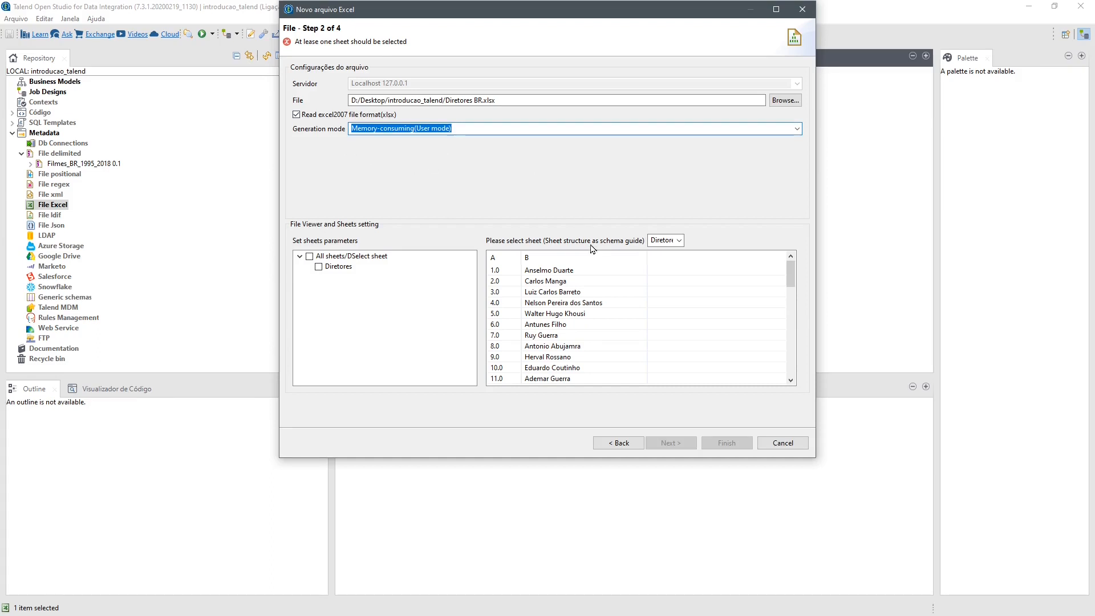
{"action": "key", "text": "Tab"}
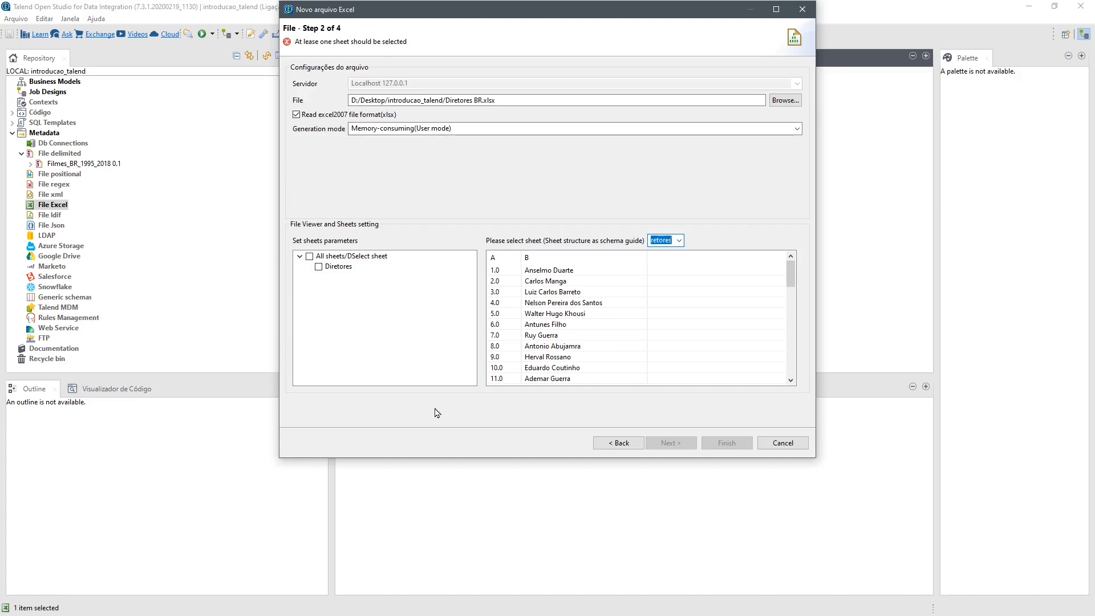
{"action": "left_click", "coordinate": [318, 267]}
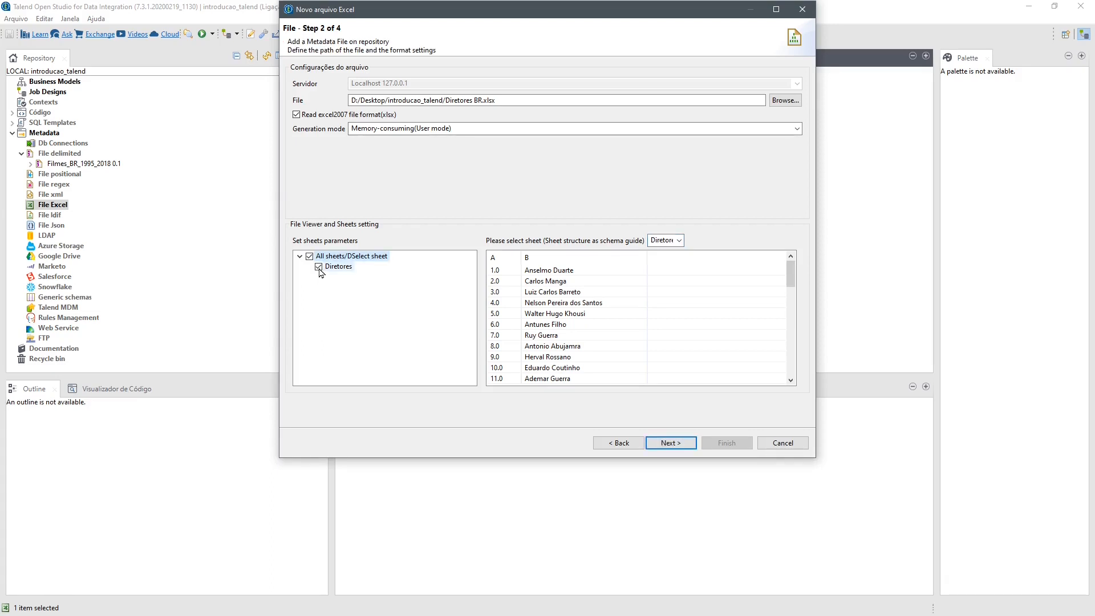
{"action": "left_click", "coordinate": [677, 447]}
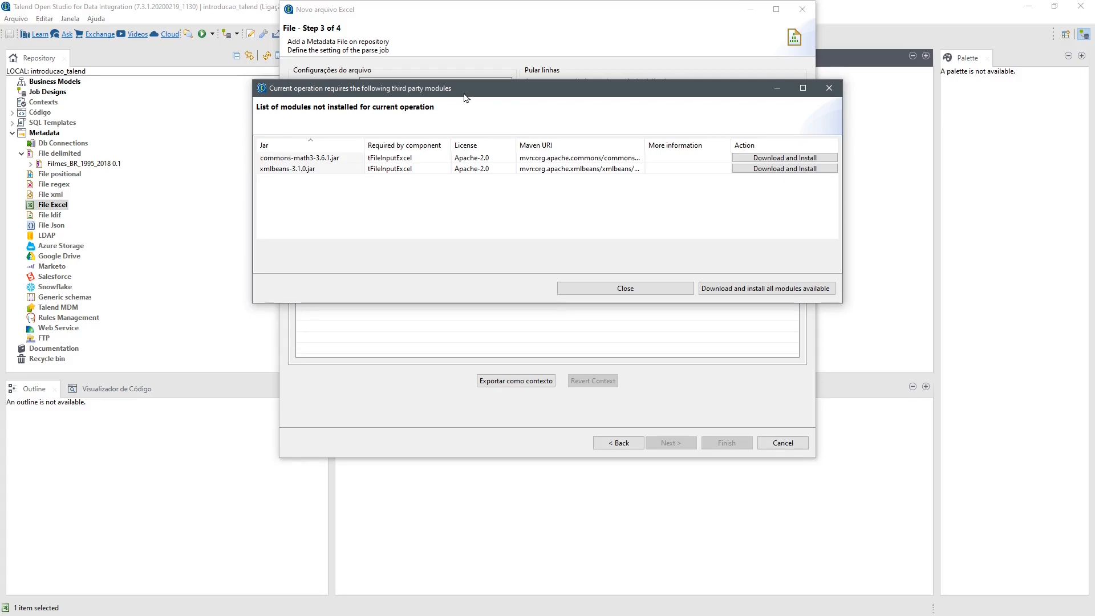
{"action": "left_click", "coordinate": [769, 293]}
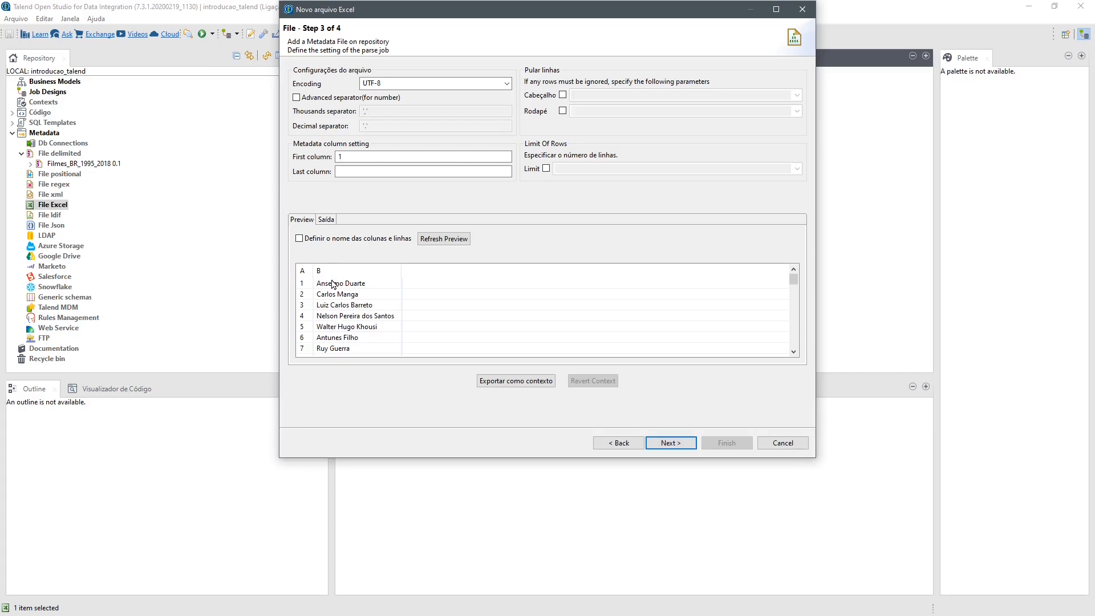
- Review the rows in the Excel data preview and continue to the schema definition with the default parse settings
{"action": "scroll", "coordinate": [352, 345], "scroll_direction": "down", "scroll_amount": 6}
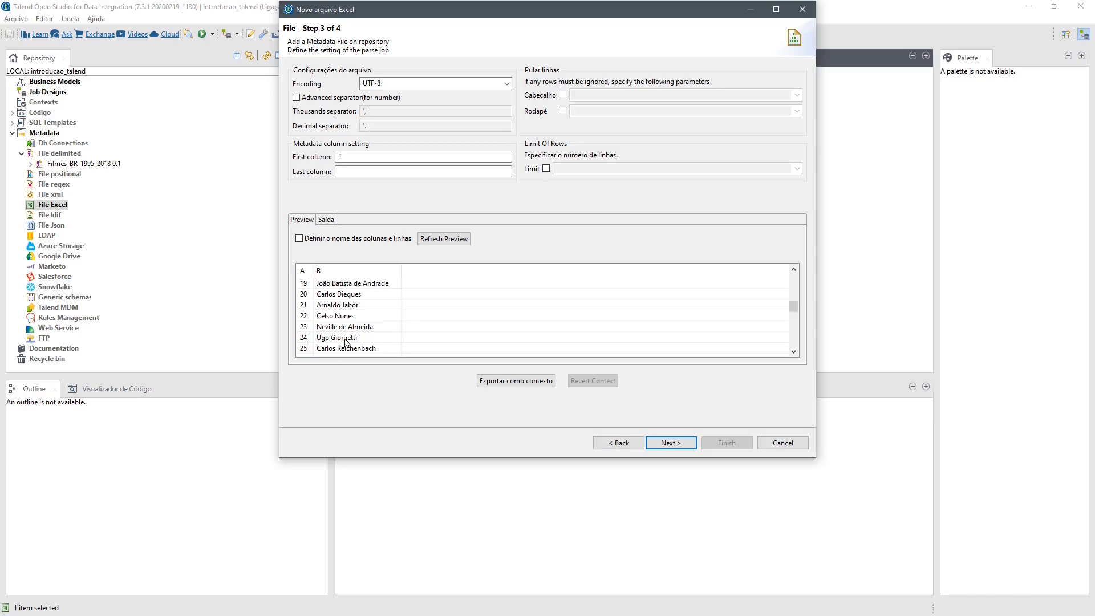
{"action": "scroll", "coordinate": [346, 343], "scroll_direction": "down", "scroll_amount": 2}
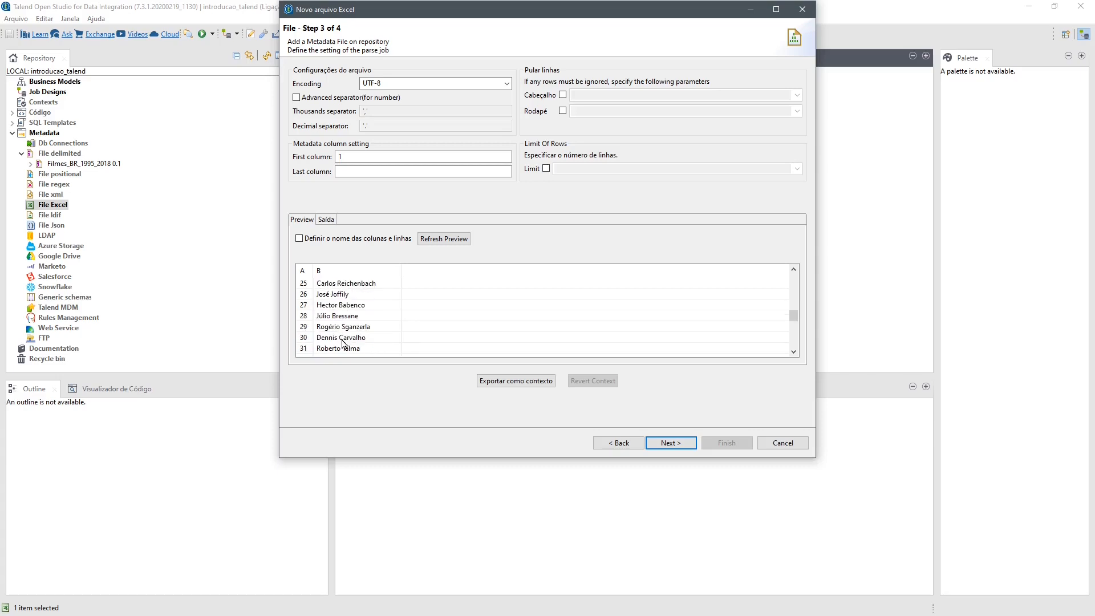
{"action": "scroll", "coordinate": [342, 343], "scroll_direction": "down", "scroll_amount": 6}
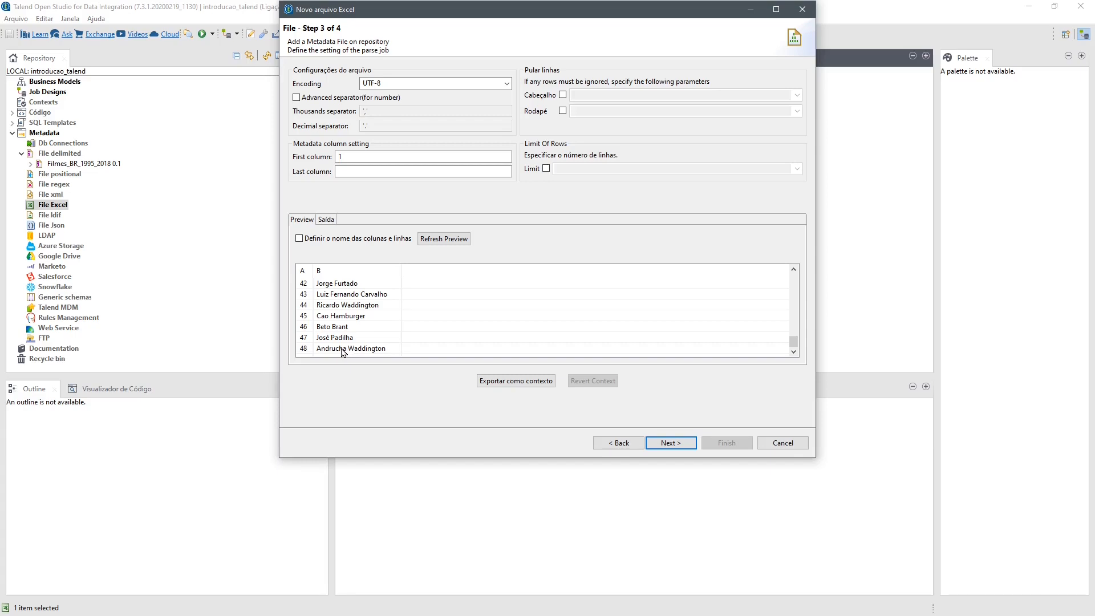
{"action": "scroll", "coordinate": [333, 291], "scroll_direction": "up", "scroll_amount": 14}
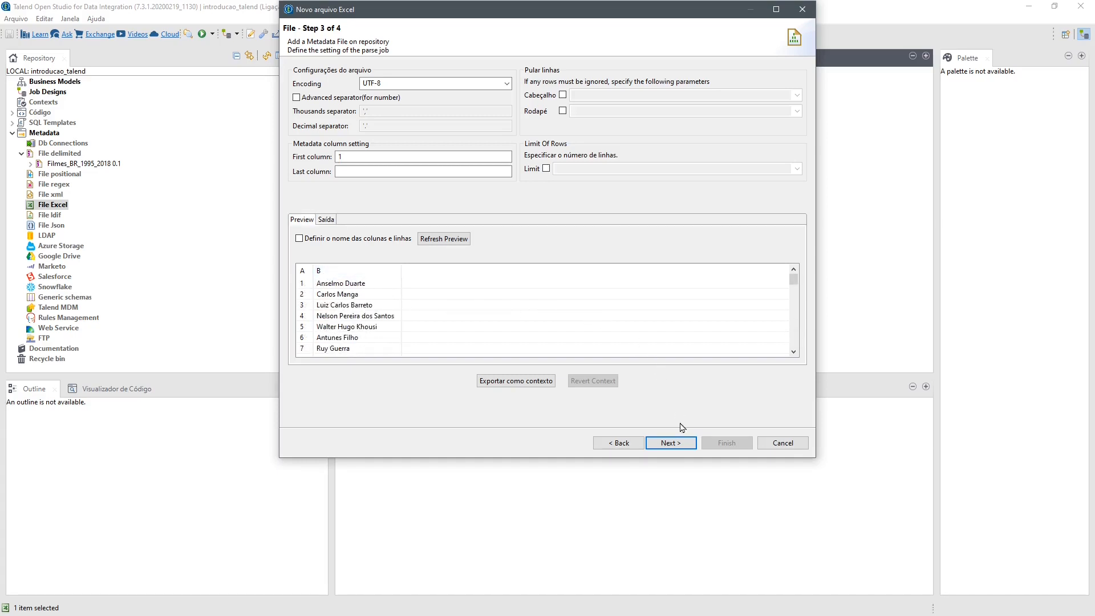
{"action": "left_click", "coordinate": [672, 444]}
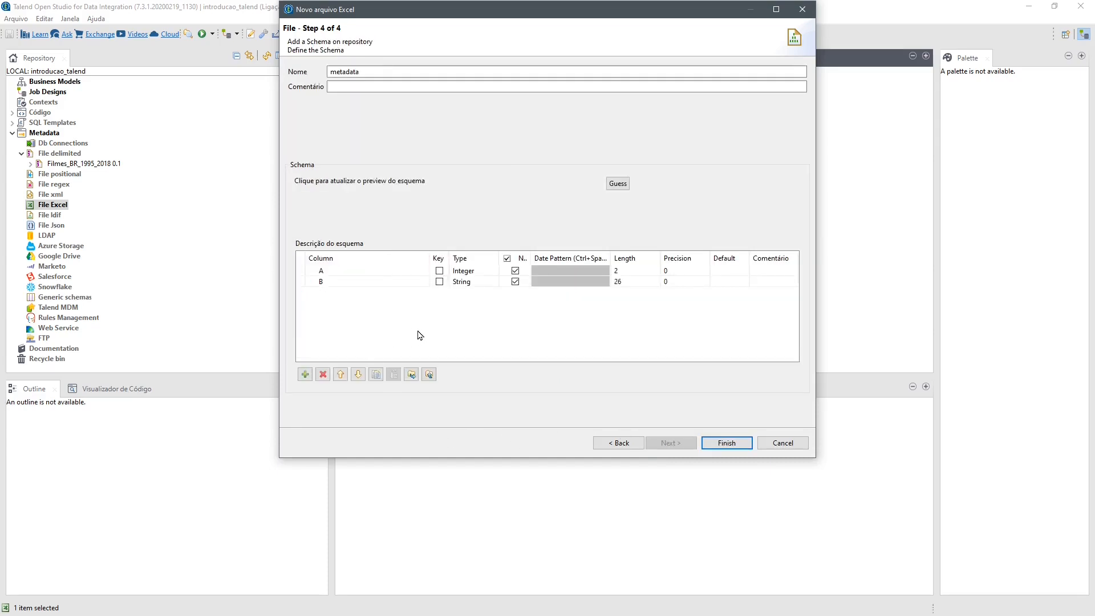
- Rename schema columns A and B to ID_Diretor and Nome_Diretor, save the Excel metadata, and expand the File Excel node
{"action": "left_click", "coordinate": [352, 270]}
{"action": "type", "text": "ID_Diretor"}
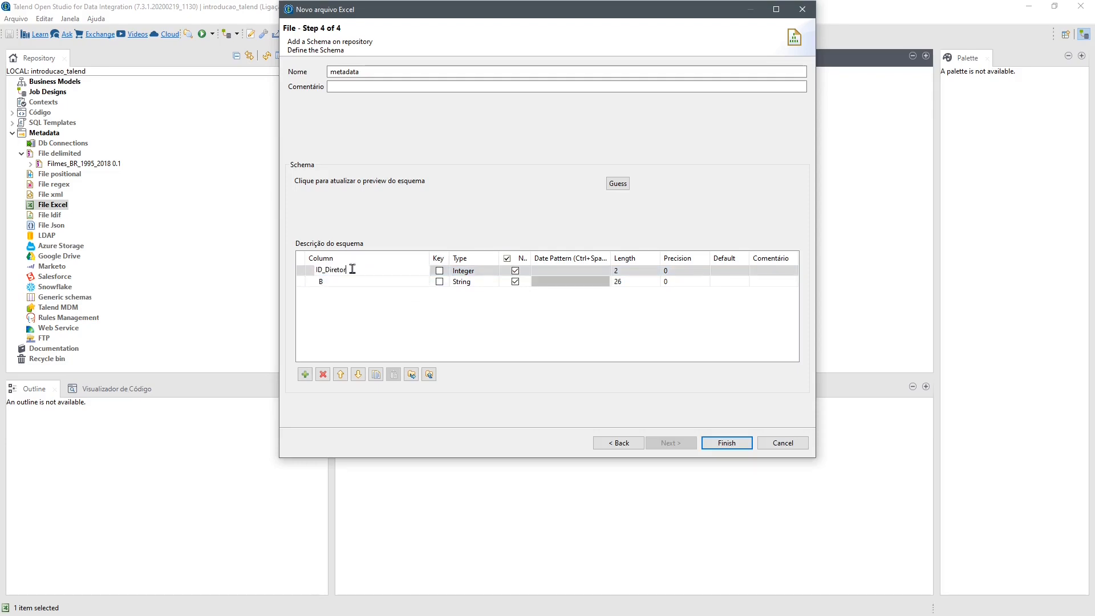
{"action": "left_click", "coordinate": [336, 284]}
{"action": "type", "text": "Nome_Diretor"}
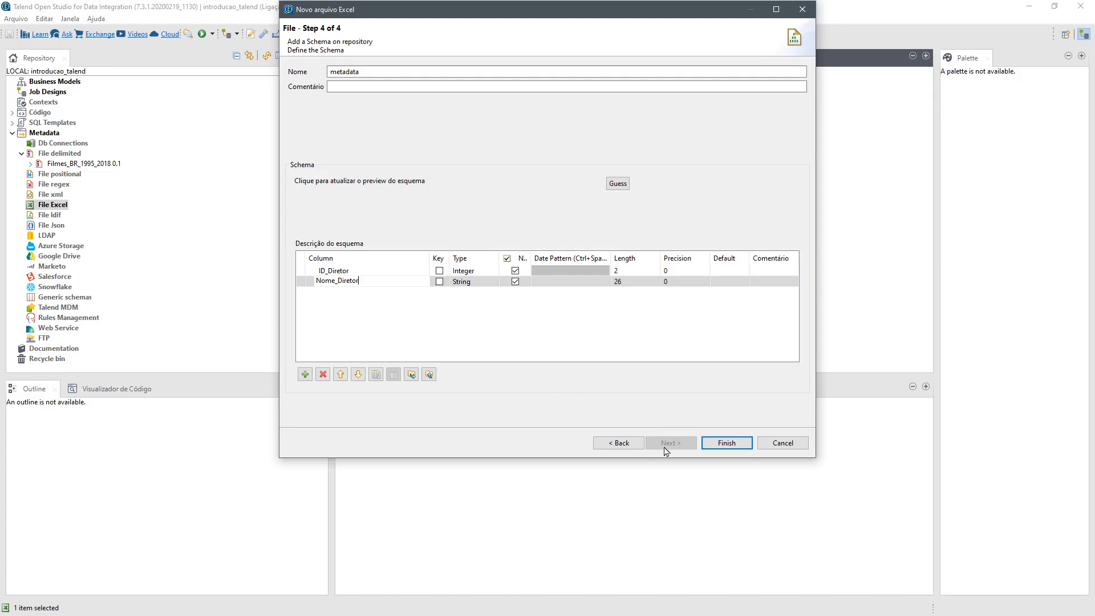
{"action": "left_click", "coordinate": [726, 445]}
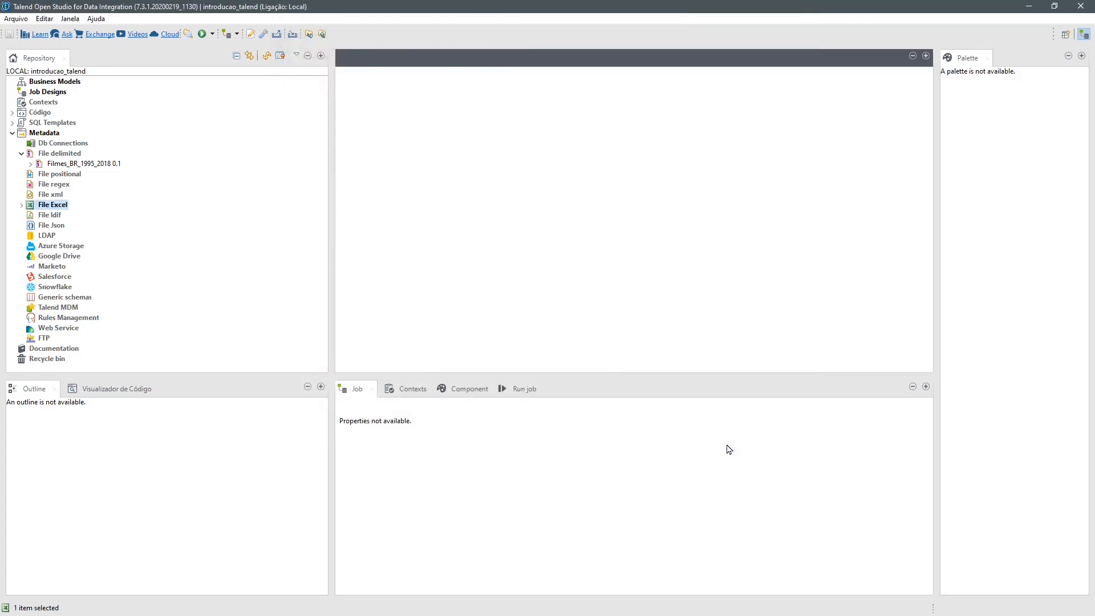
{"action": "left_click", "coordinate": [22, 205]}
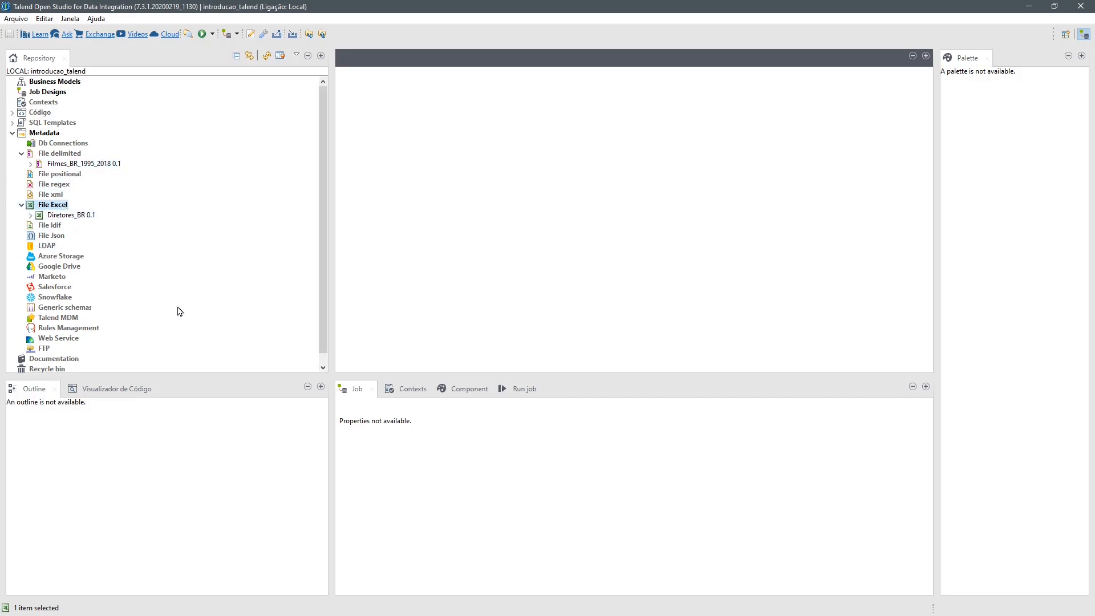
- Create the job job_Renda_Filmes_por_Diretor with purpose "Calcula a renda de Filmes por Diretor" and a description of its ANCINE film revenue calculation
{"action": "right_click", "coordinate": [56, 94]}
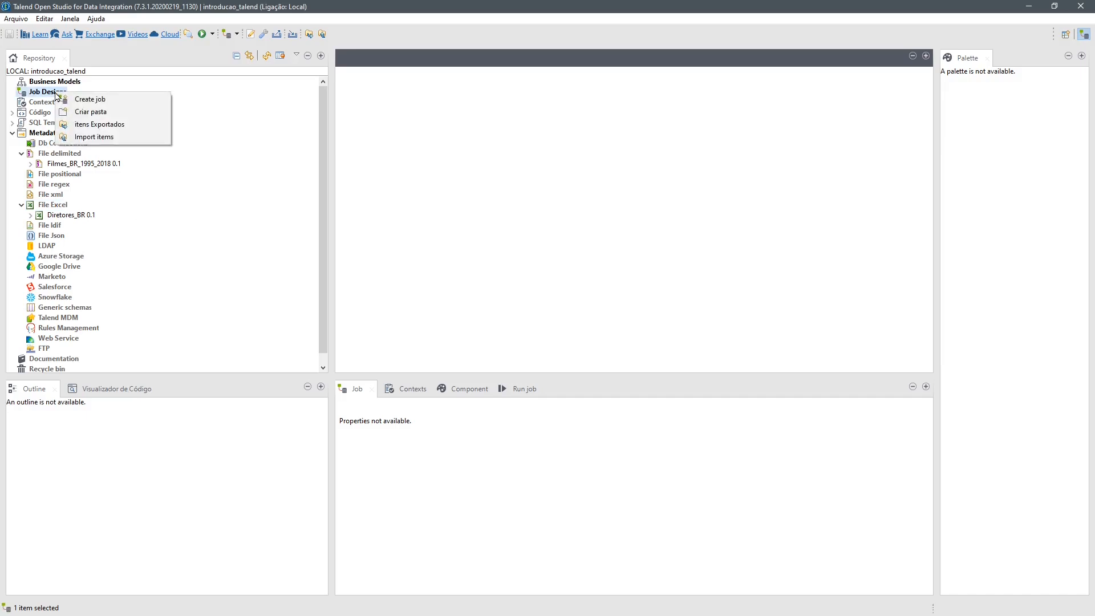
{"action": "left_click", "coordinate": [118, 103]}
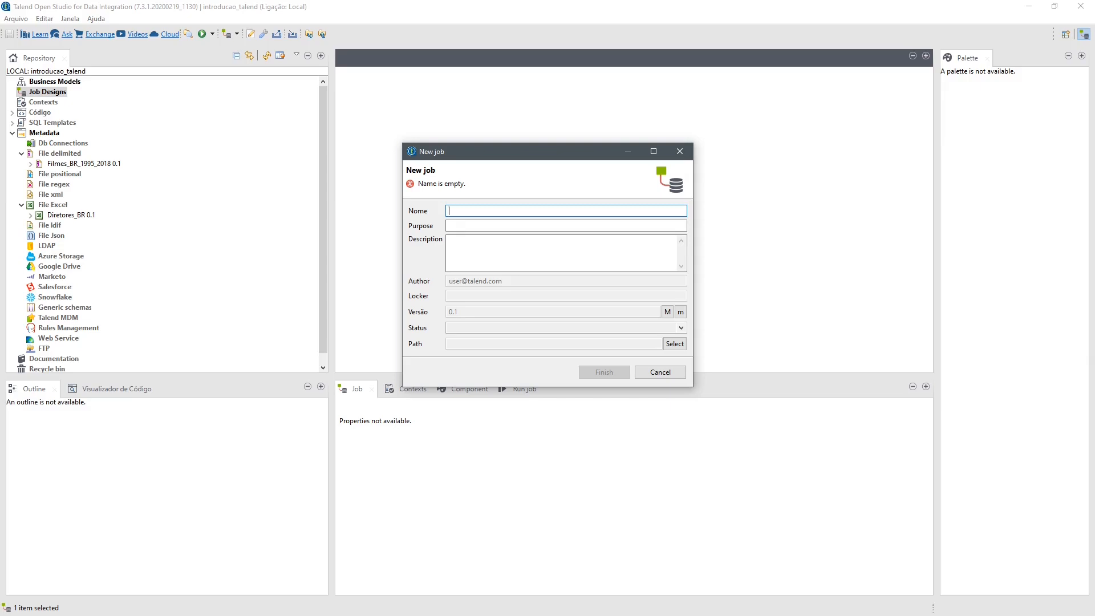
{"action": "type", "text": "job_Renda_Filmes_por_Diretor"}
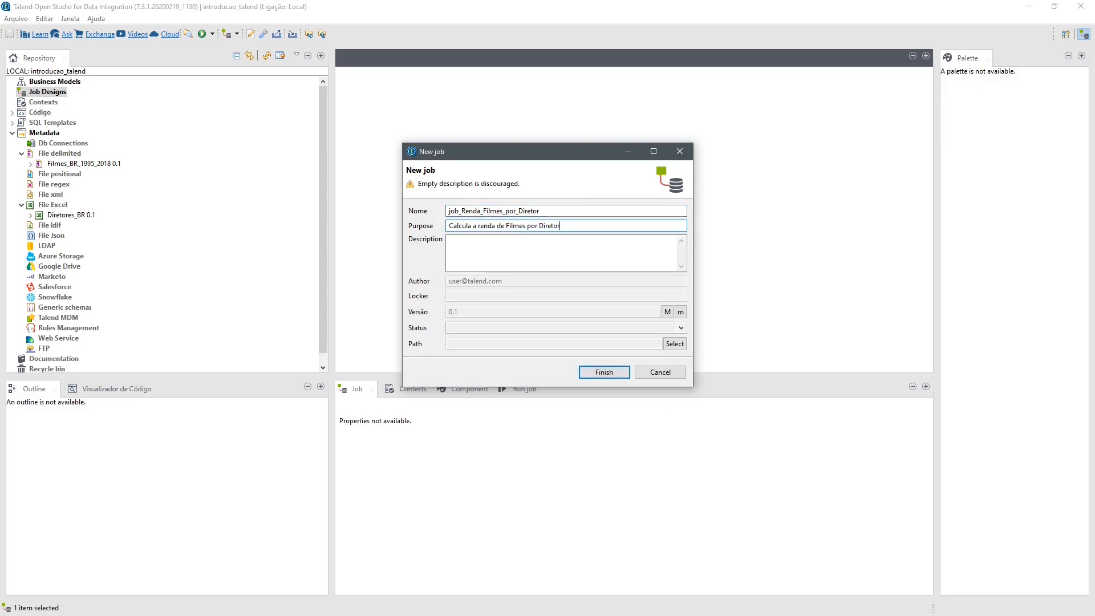
{"action": "key", "text": "Tab"}
{"action": "type", "text": "Este job faz a leitura da base de filmes Brasileiros lançados entre 1995 e 2018 divulgada pela ANCINE e calcula a renda em salas de exibição por Diretor"}
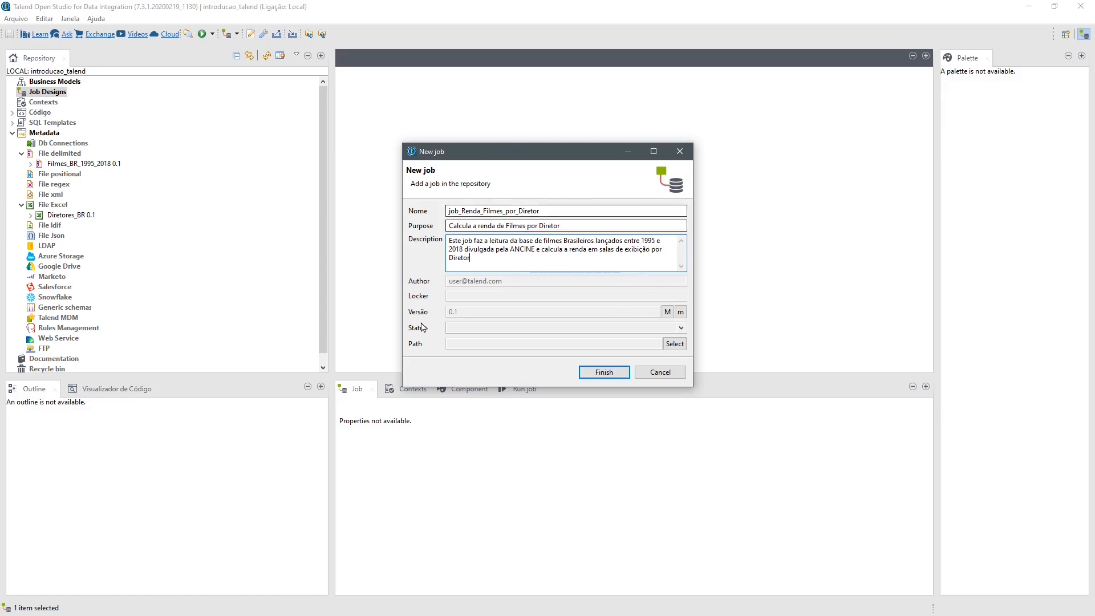
{"action": "left_click", "coordinate": [626, 367]}
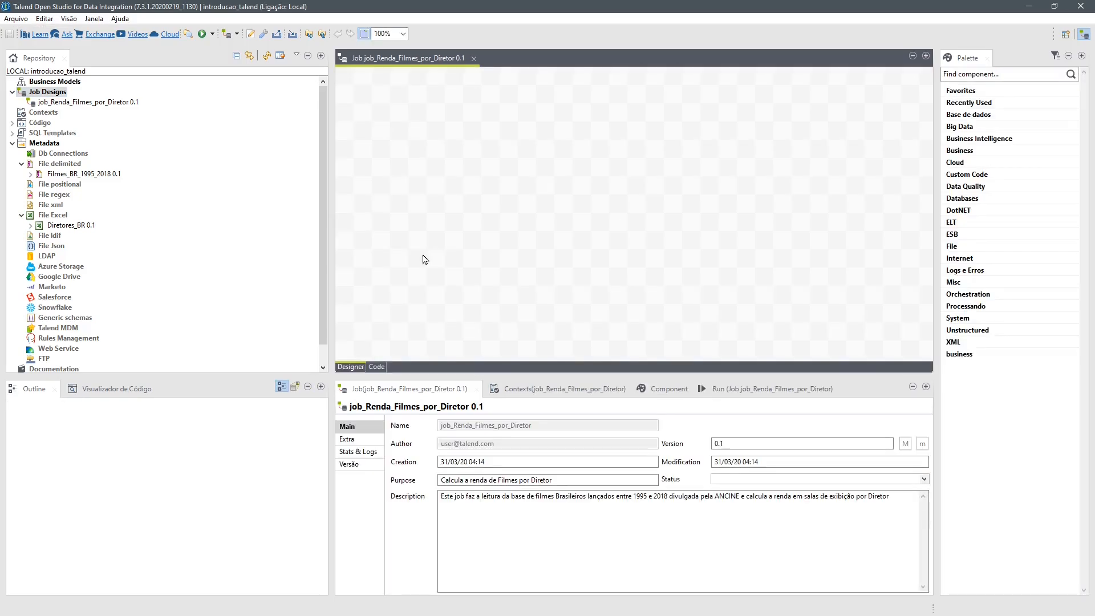
- Add the Filmes_BR_1995_2018 delimited-file metadata to the job design as a tFileInputDelimited component
{"action": "left_click", "coordinate": [97, 175]}
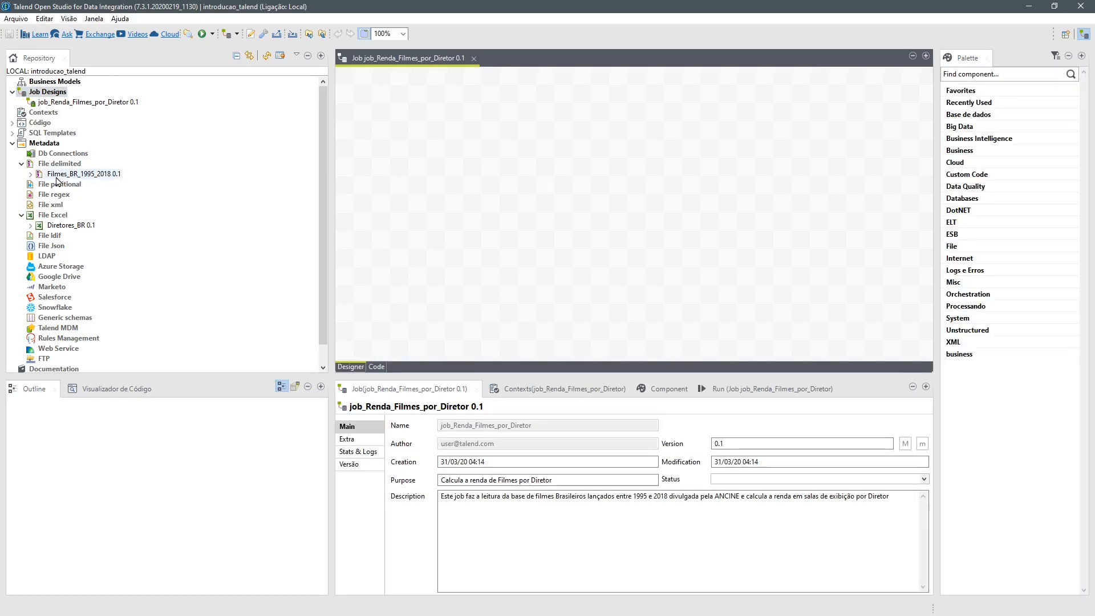
{"action": "left_click_drag", "start_coordinate": [148, 187], "coordinate": [405, 188]}
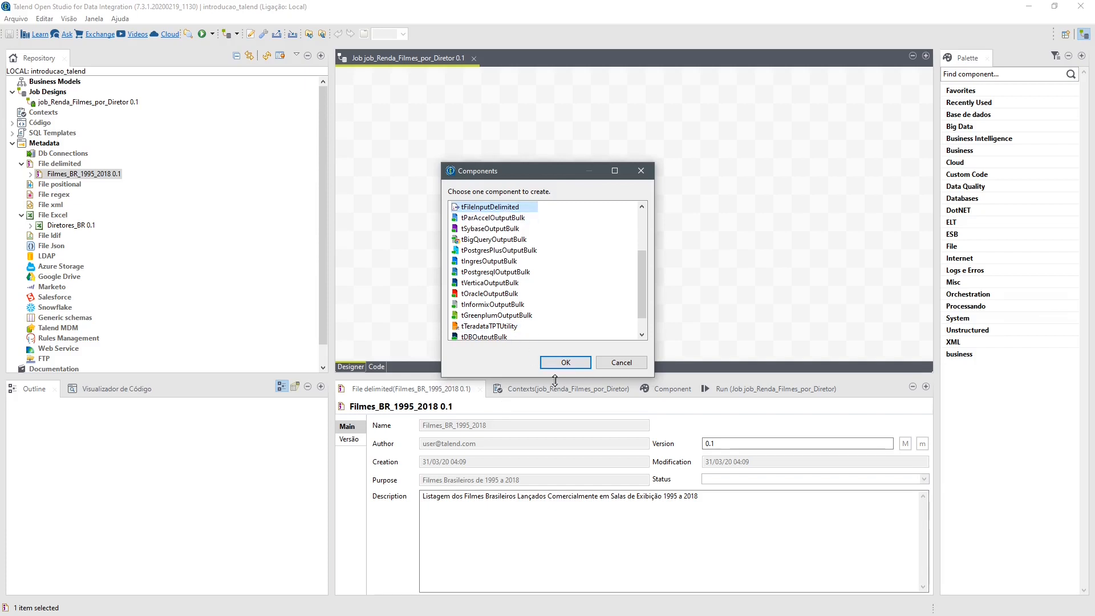
{"action": "left_click", "coordinate": [566, 363]}
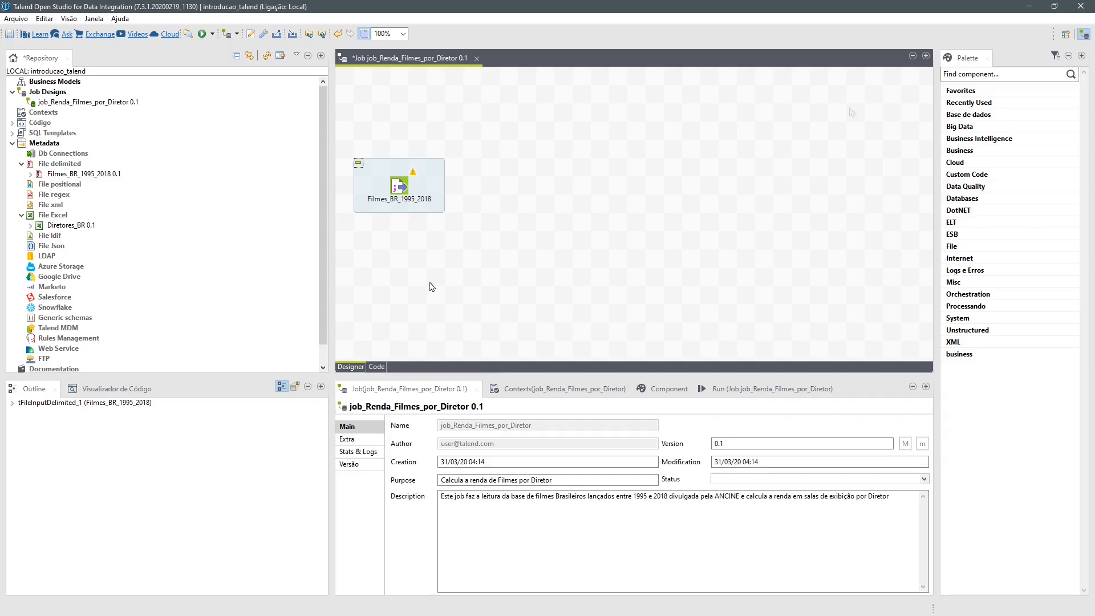
- Place a tLogRow component beside Filmes_BR_1995_2018 and connect the film input to it with a Main row
{"action": "left_click", "coordinate": [981, 271]}
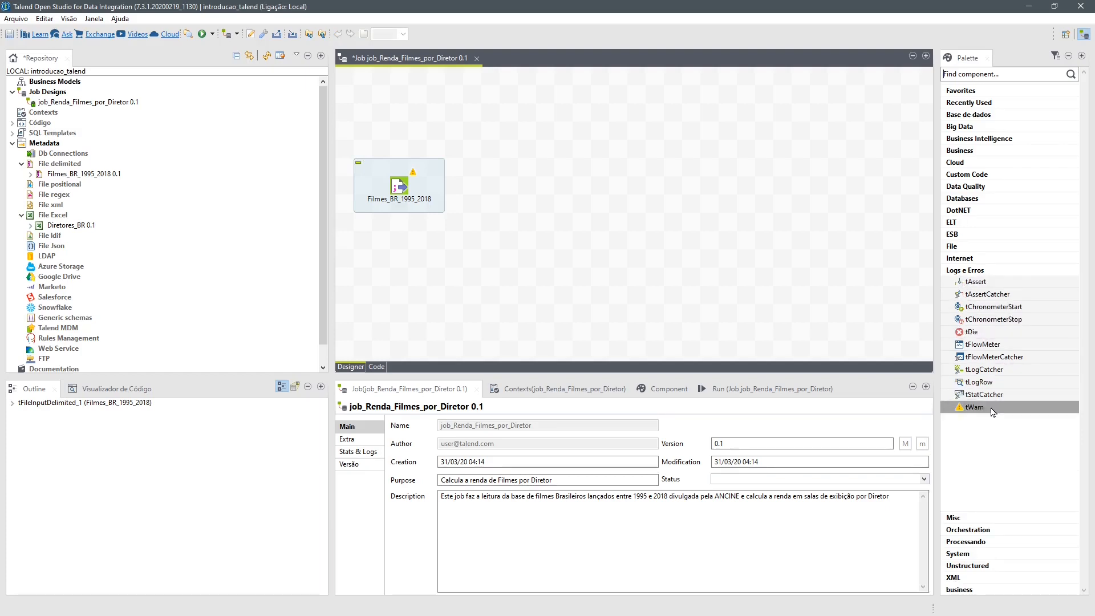
{"action": "left_click", "coordinate": [993, 383]}
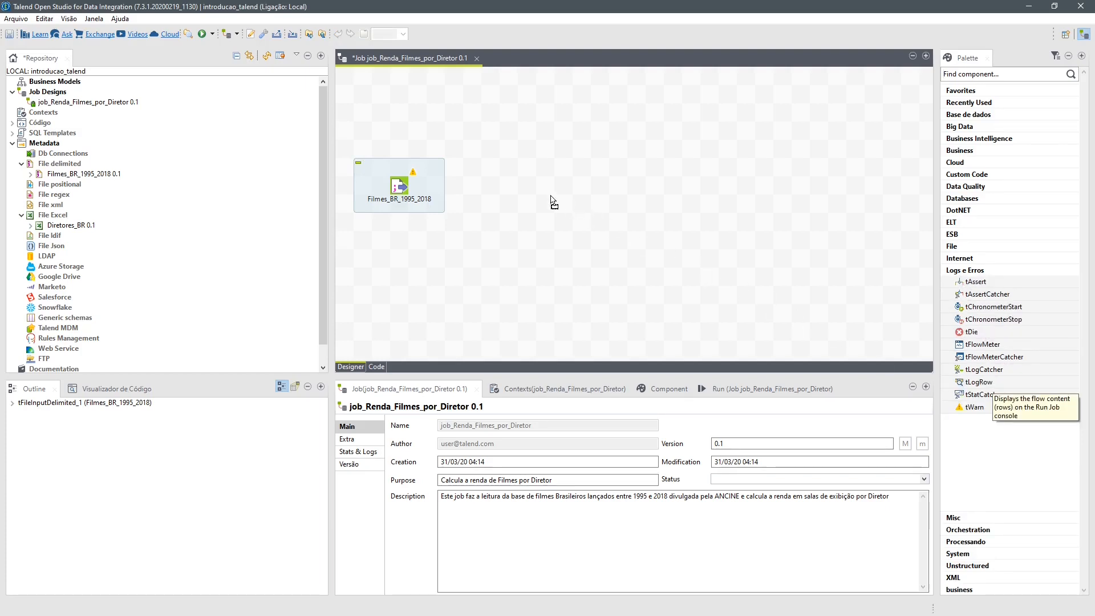
{"action": "left_click", "coordinate": [525, 192]}
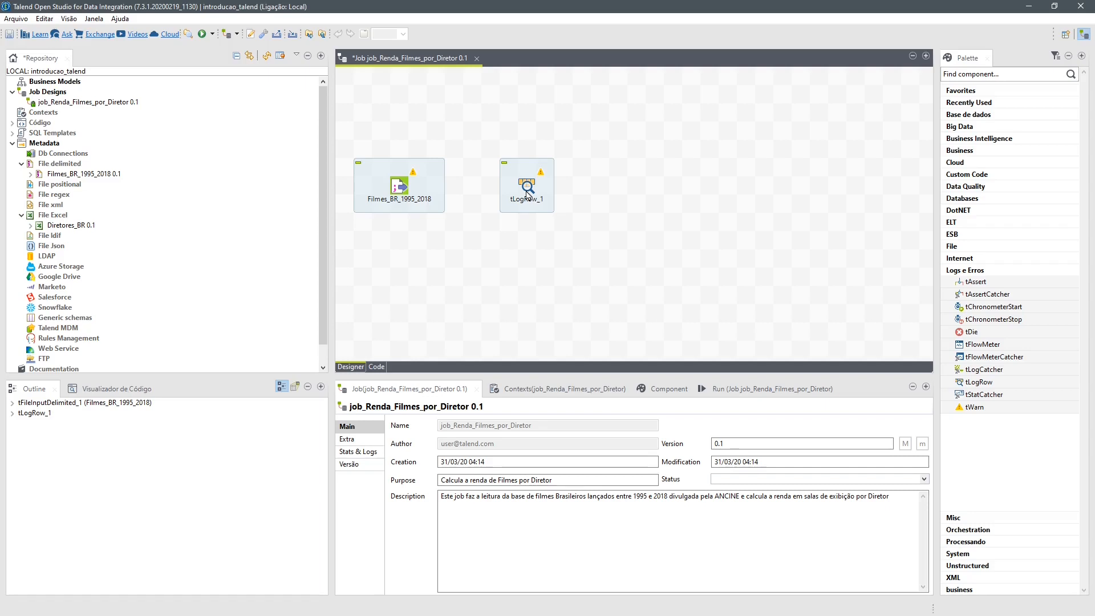
{"action": "left_click", "coordinate": [398, 187]}
{"action": "left_click_drag", "start_coordinate": [411, 186], "coordinate": [527, 187]}
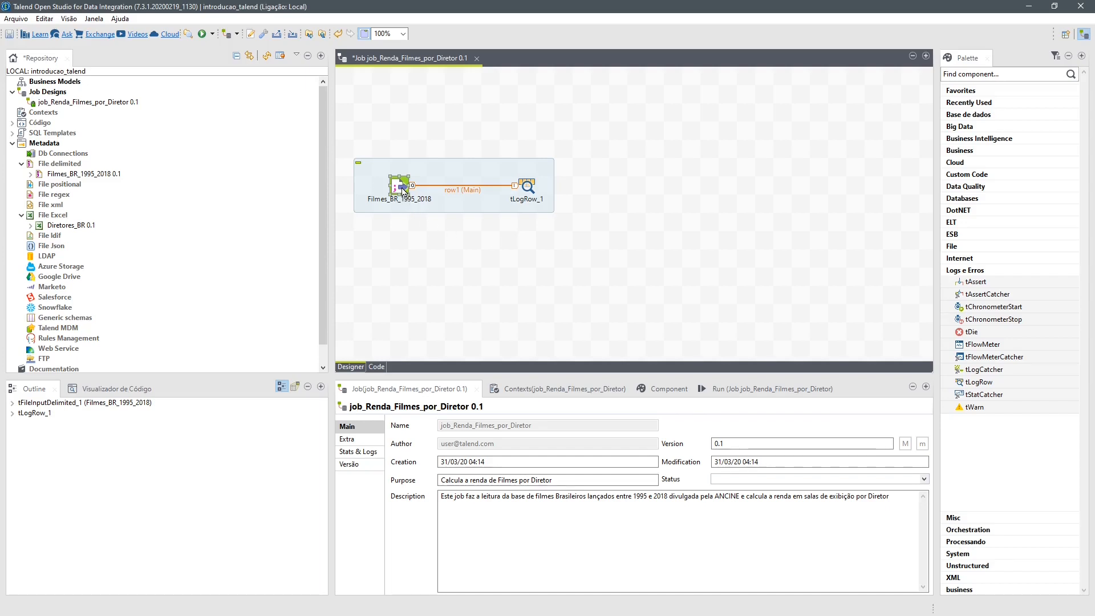
- Run the job job_Renda_Filmes_por_Diretor and look through its console output
{"action": "left_click", "coordinate": [528, 189]}
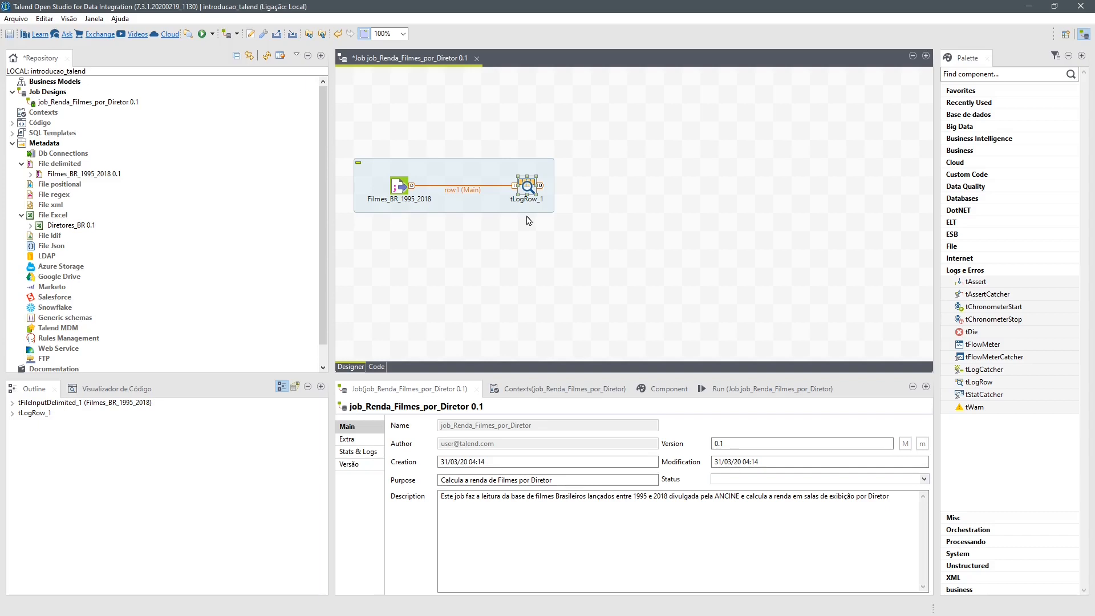
{"action": "left_click", "coordinate": [725, 393]}
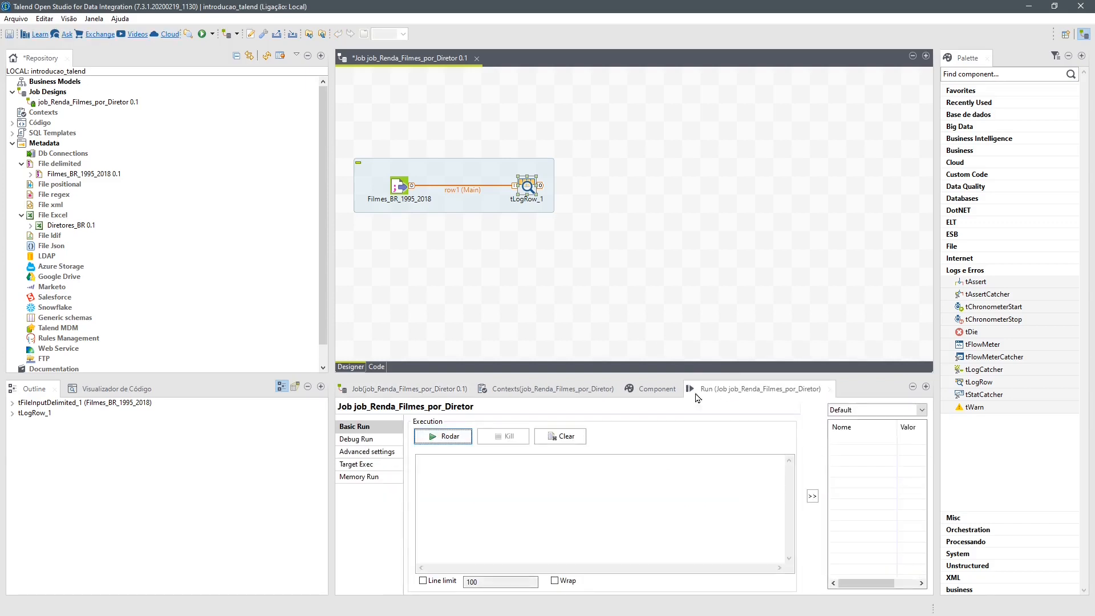
{"action": "left_click", "coordinate": [449, 436]}
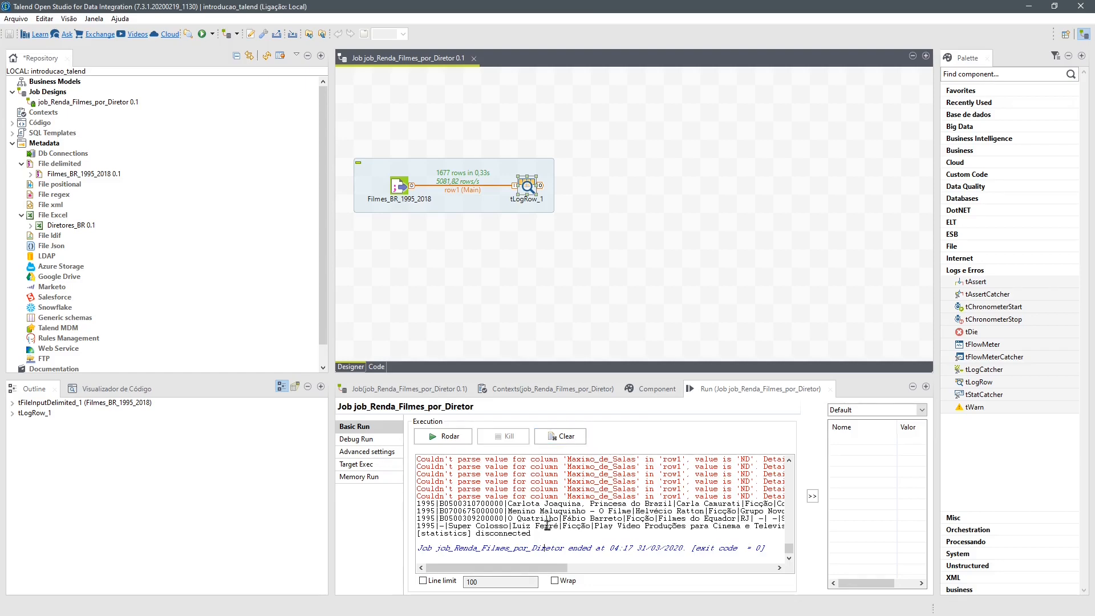
{"action": "scroll", "coordinate": [545, 546], "scroll_direction": "up", "scroll_amount": 10}
{"action": "scroll", "coordinate": [547, 525], "scroll_direction": "down", "scroll_amount": 10}
- Set the tLogRow output mode to Table (print values in cells of a table) and rerun the job
{"action": "left_click", "coordinate": [527, 189]}
{"action": "left_click", "coordinate": [648, 388]}
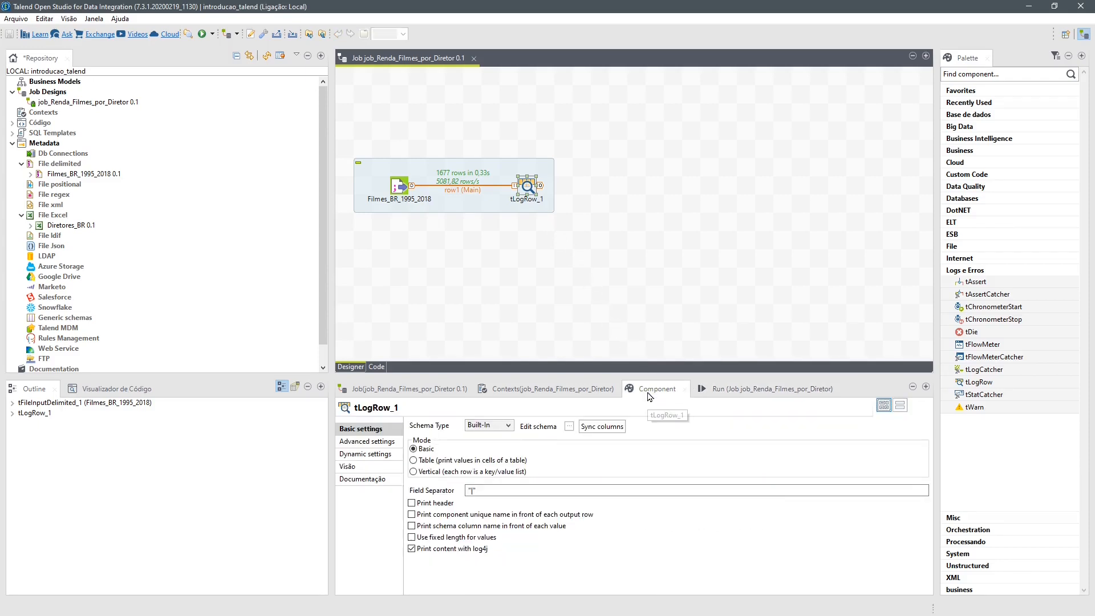
{"action": "left_click", "coordinate": [415, 460]}
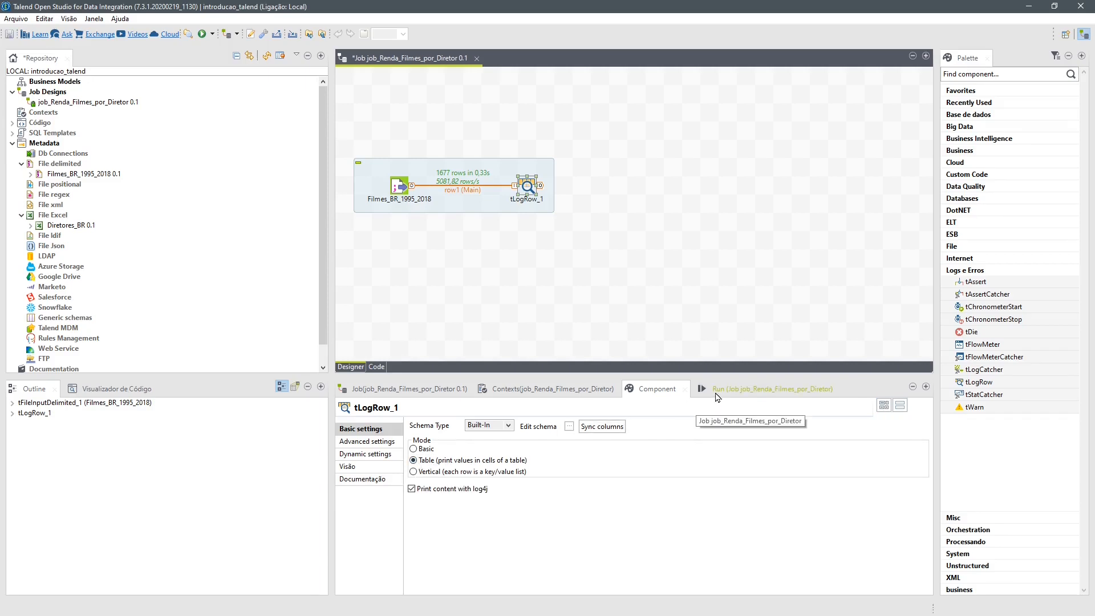
{"action": "left_click", "coordinate": [700, 383]}
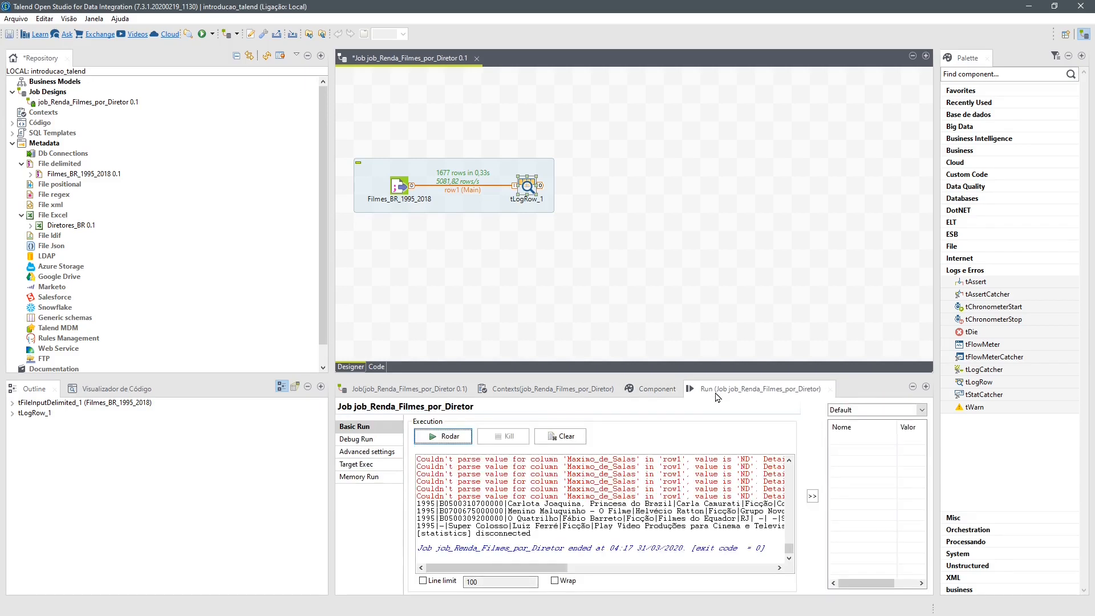
{"action": "left_click", "coordinate": [457, 440]}
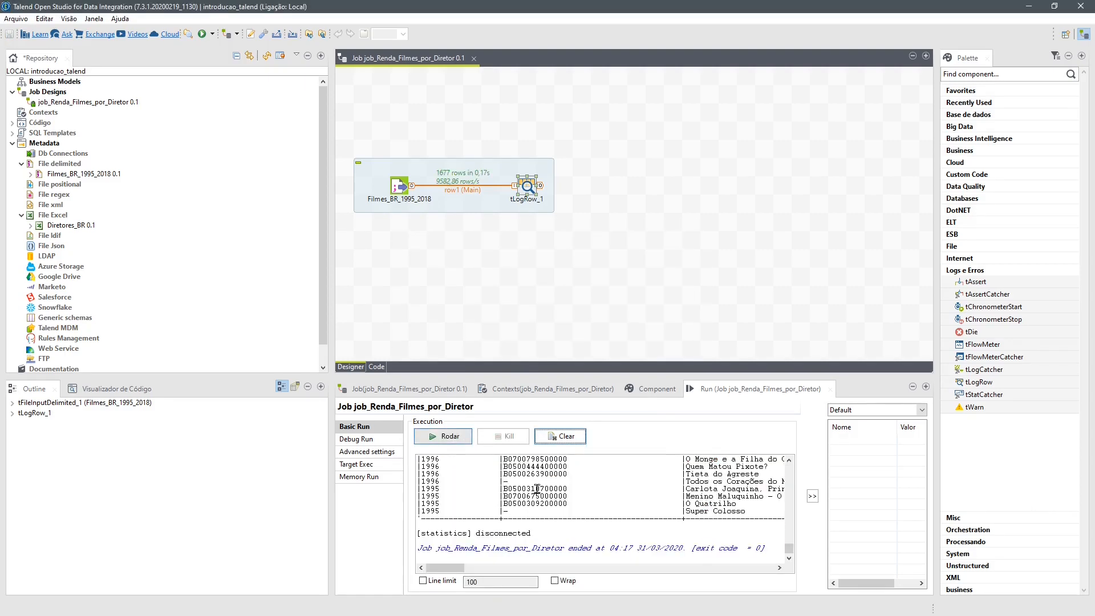
- Enlarge the run output view and examine the tabulated film rows from the last years back to the start of the log
{"action": "double_click", "coordinate": [724, 389]}
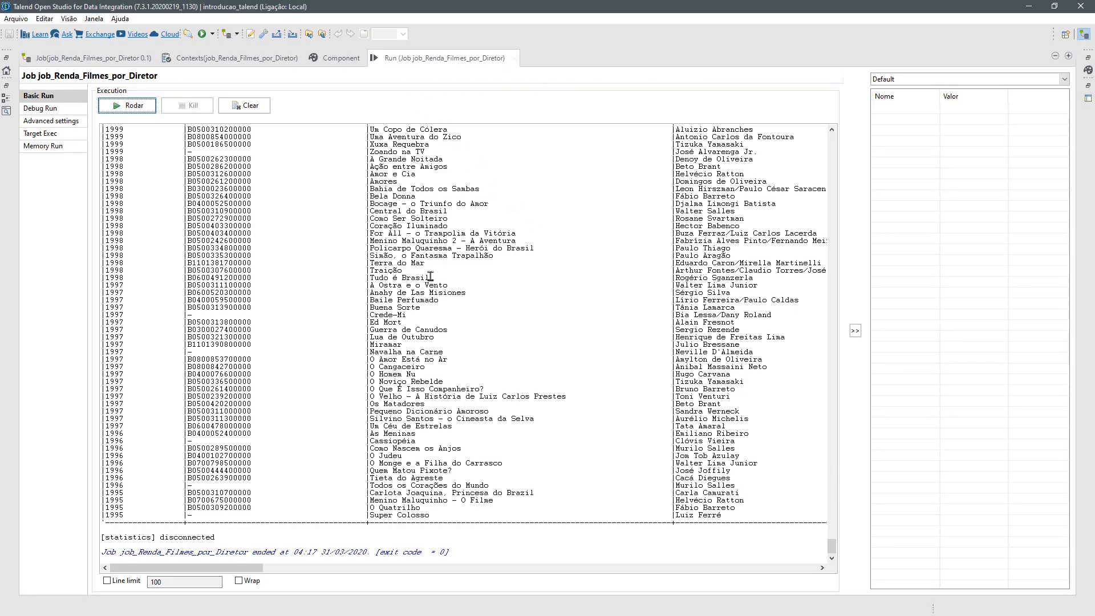
{"action": "scroll", "coordinate": [425, 328], "scroll_direction": "up", "scroll_amount": 4}
{"action": "scroll", "coordinate": [425, 328], "scroll_direction": "up", "scroll_amount": 15}
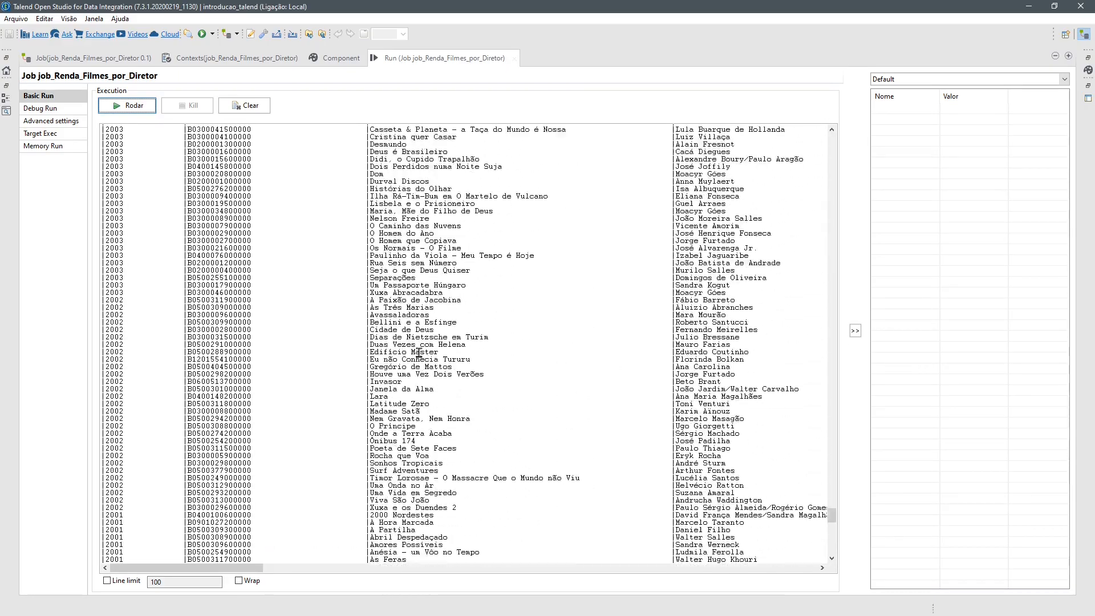
{"action": "scroll", "coordinate": [417, 352], "scroll_direction": "up", "scroll_amount": 20}
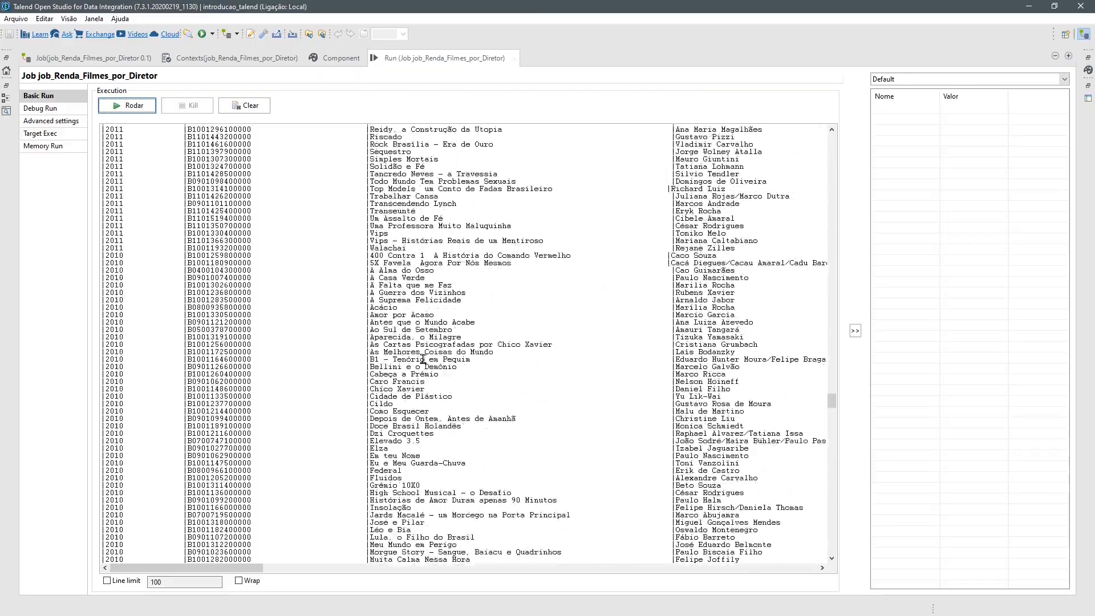
{"action": "scroll", "coordinate": [423, 367], "scroll_direction": "up", "scroll_amount": 20}
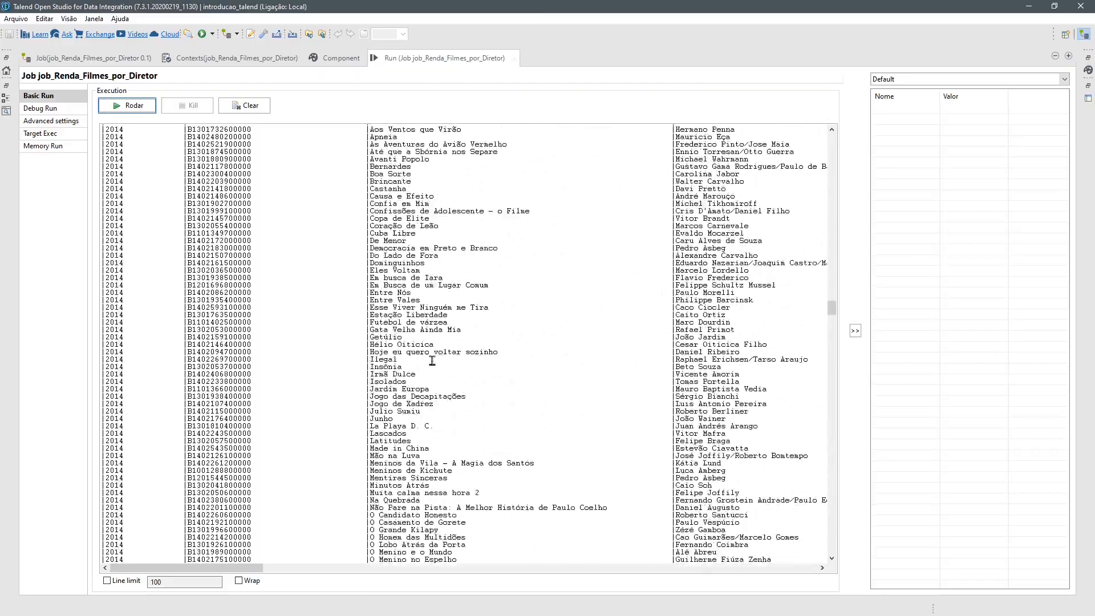
{"action": "scroll", "coordinate": [435, 361], "scroll_direction": "up", "scroll_amount": 20}
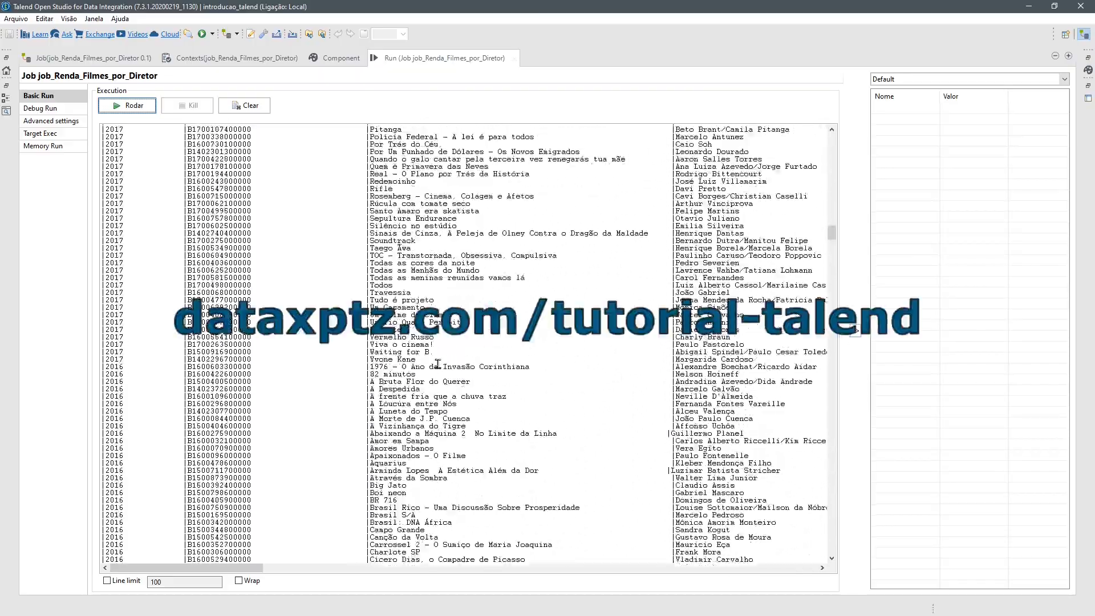
{"action": "scroll", "coordinate": [438, 363], "scroll_direction": "up", "scroll_amount": 20}
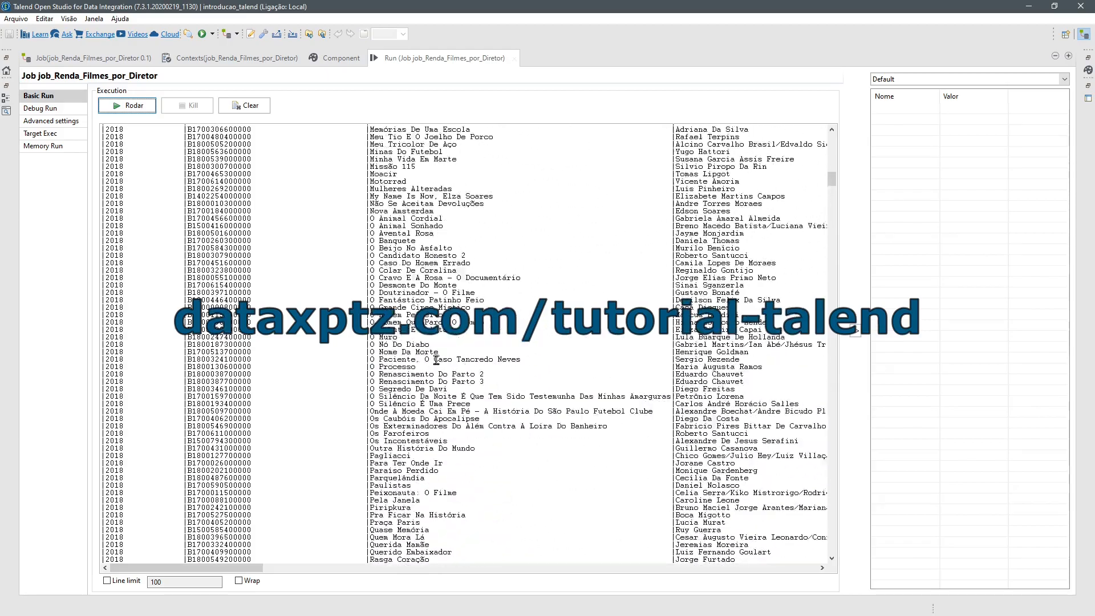
{"action": "scroll", "coordinate": [435, 373], "scroll_direction": "up", "scroll_amount": 15}
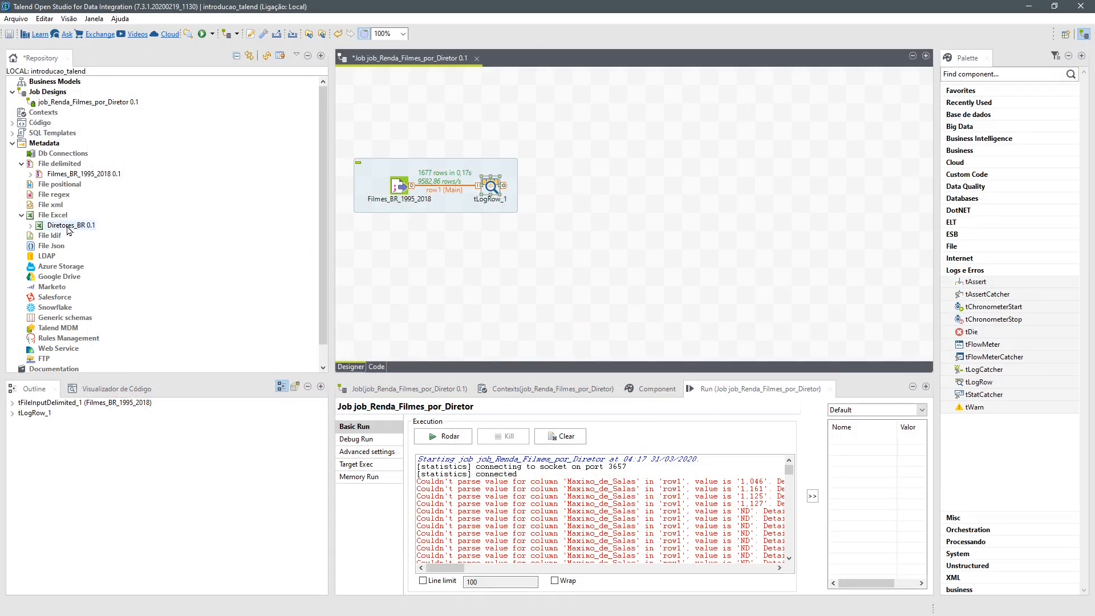
- Add the Diretores_BR metadata as a tFileInputExcel component above the film flow, and place a tMap component beside tLogRow
{"action": "left_click_drag", "start_coordinate": [68, 228], "coordinate": [554, 94]}
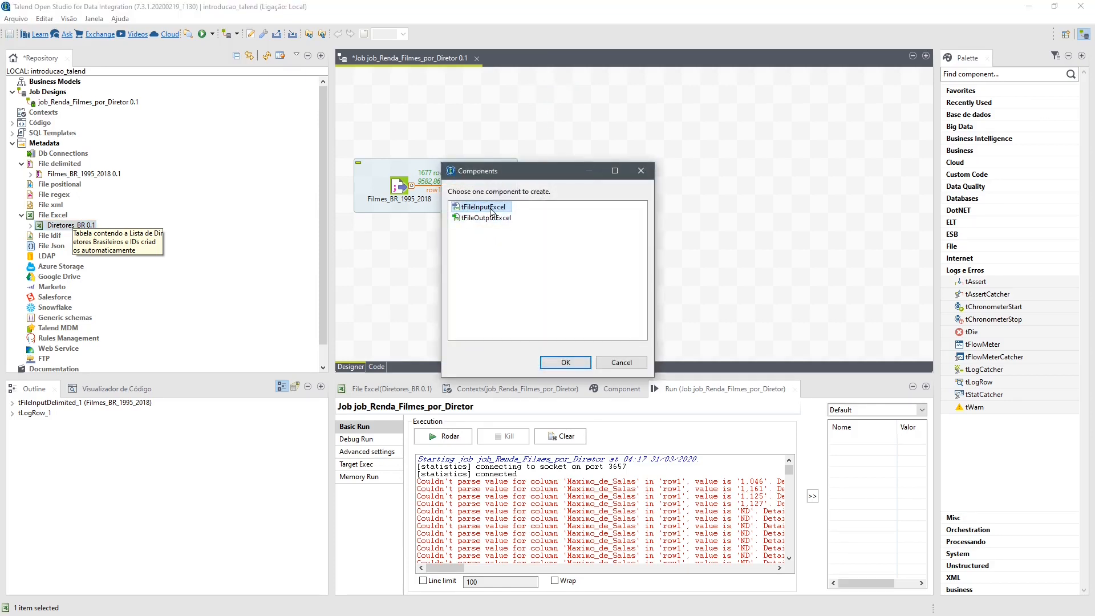
{"action": "left_click", "coordinate": [578, 363]}
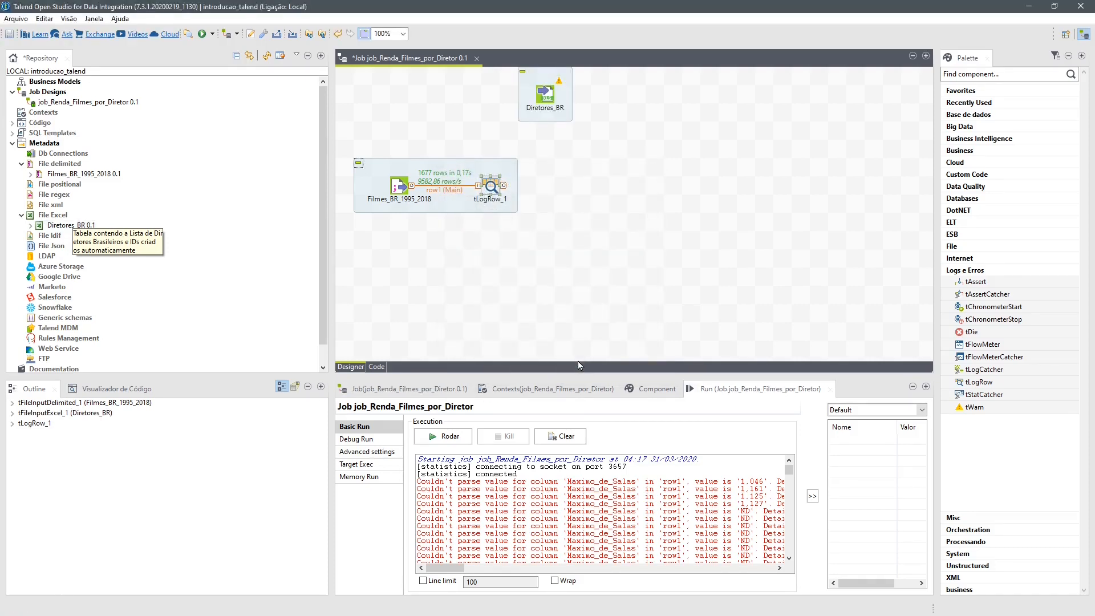
{"action": "left_click", "coordinate": [569, 187]}
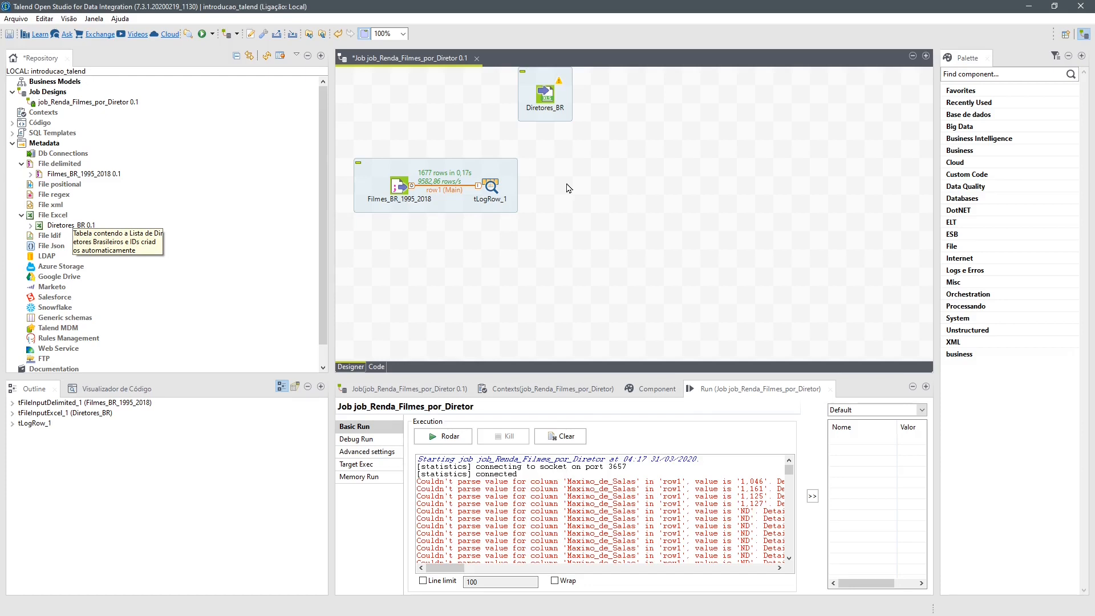
{"action": "type", "text": "map"}
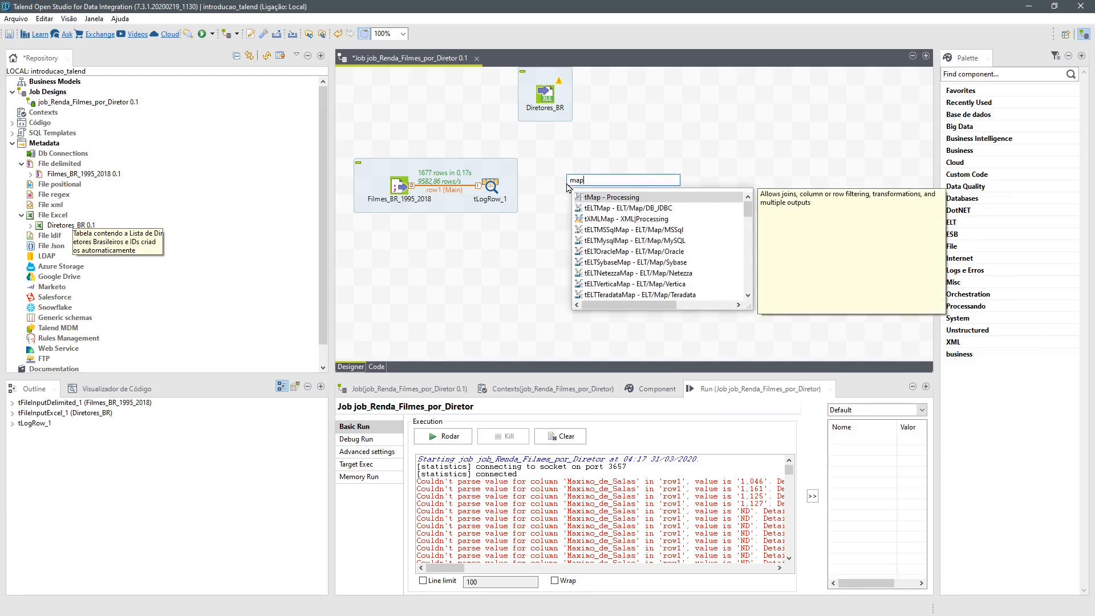
{"action": "double_click", "coordinate": [601, 200]}
- Connect tLogRow to tMap as the Main row and Diretores_BR to tMap as the Lookup row
{"action": "left_click", "coordinate": [491, 187]}
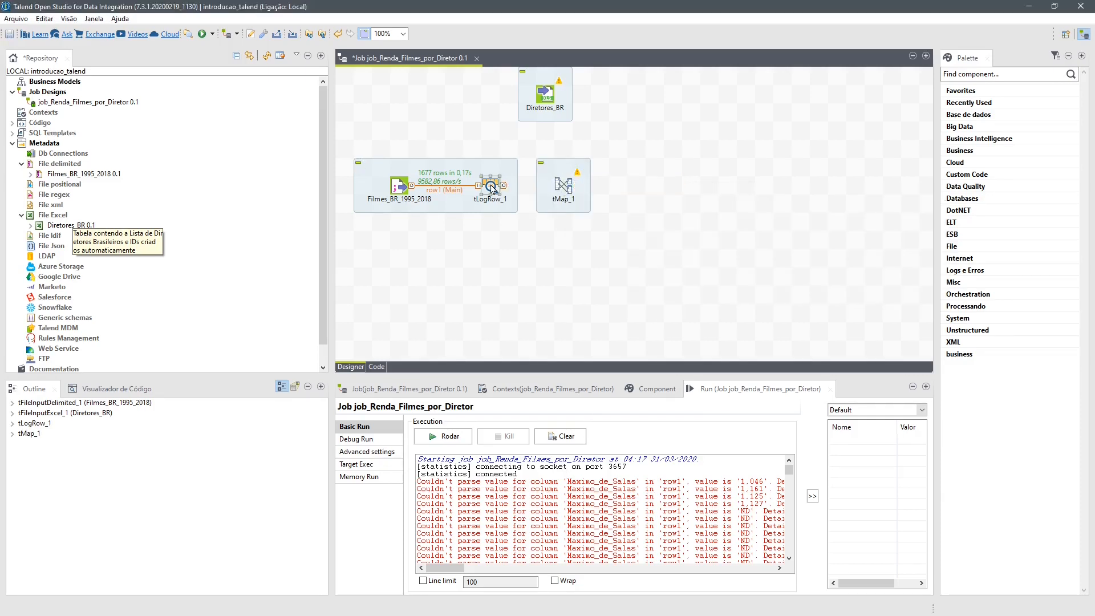
{"action": "left_click_drag", "start_coordinate": [504, 186], "coordinate": [568, 192]}
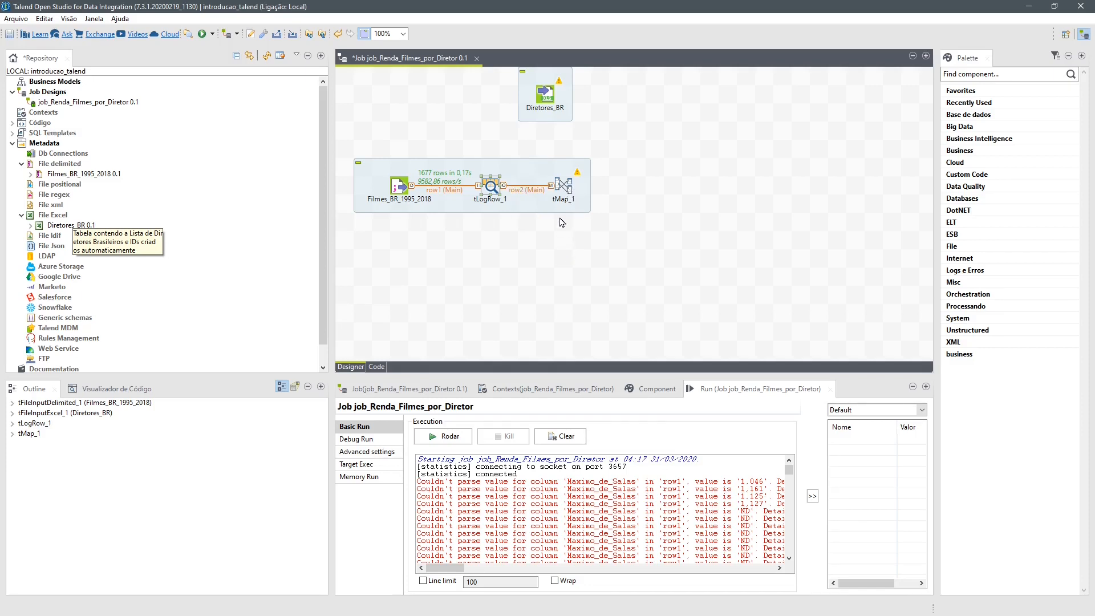
{"action": "left_click", "coordinate": [550, 107]}
{"action": "left_click_drag", "start_coordinate": [550, 108], "coordinate": [597, 188]}
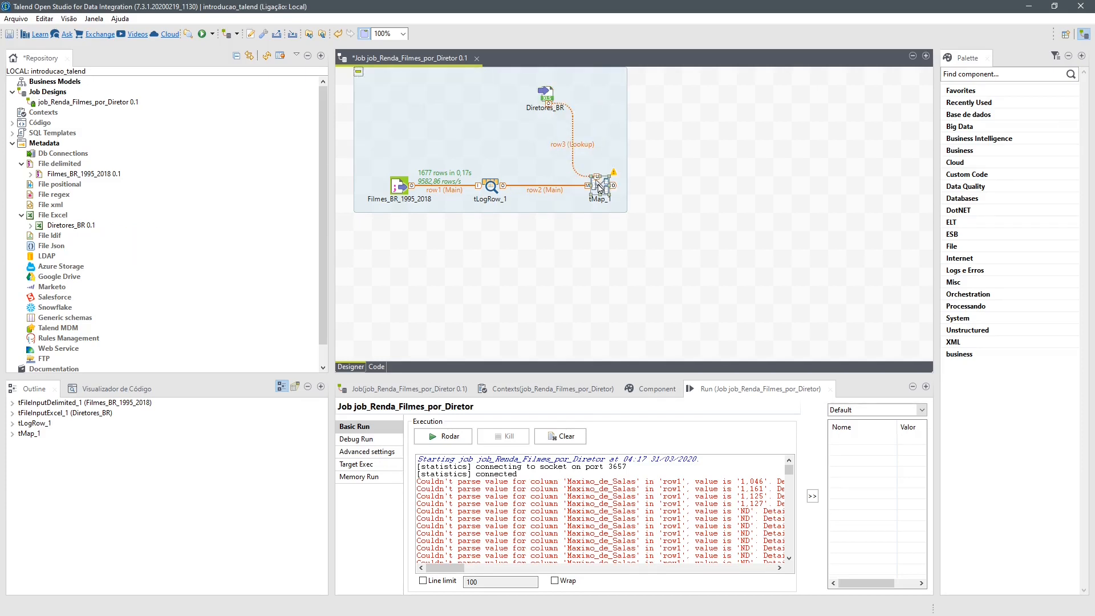
- Open the tMap_1 editor and join row2's Direcao column to row3's Nome_Diretor as the lookup key
{"action": "double_click", "coordinate": [599, 187]}
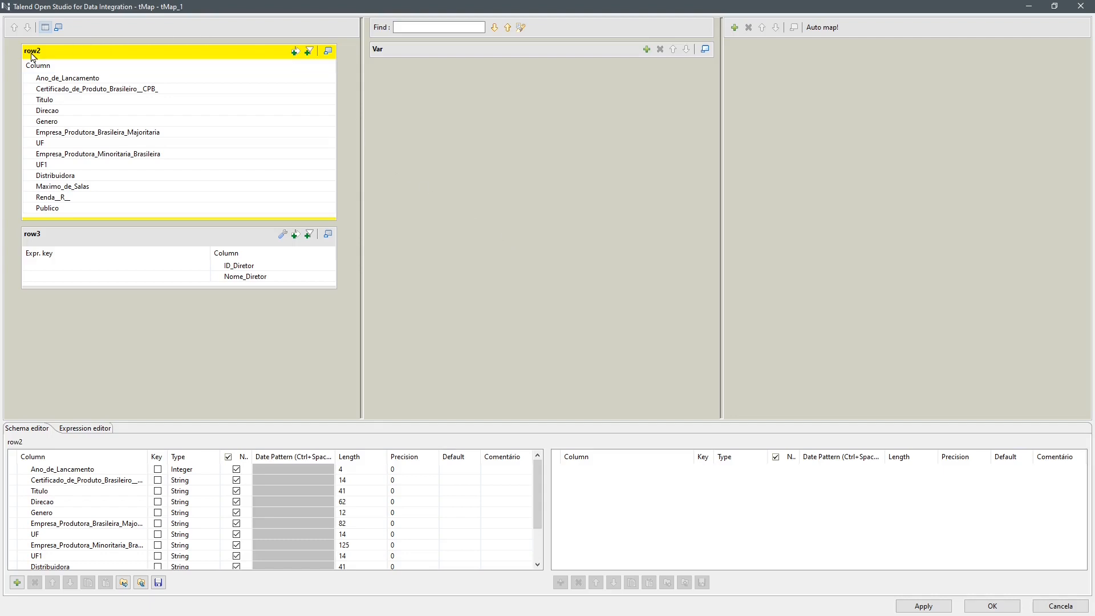
{"action": "left_click", "coordinate": [50, 237]}
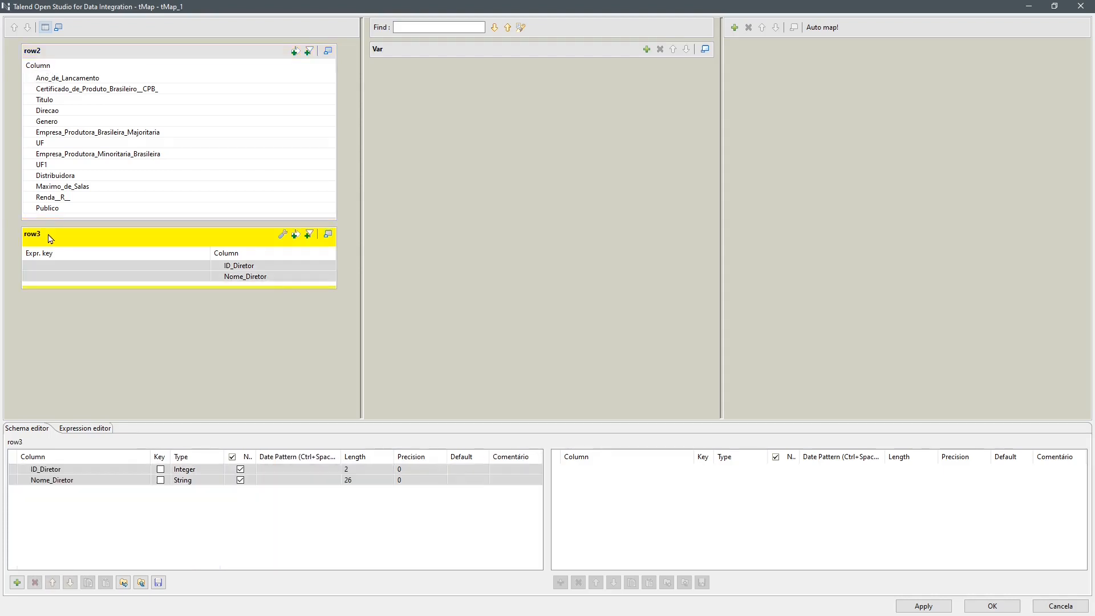
{"action": "left_click", "coordinate": [147, 57]}
{"action": "left_click", "coordinate": [148, 239]}
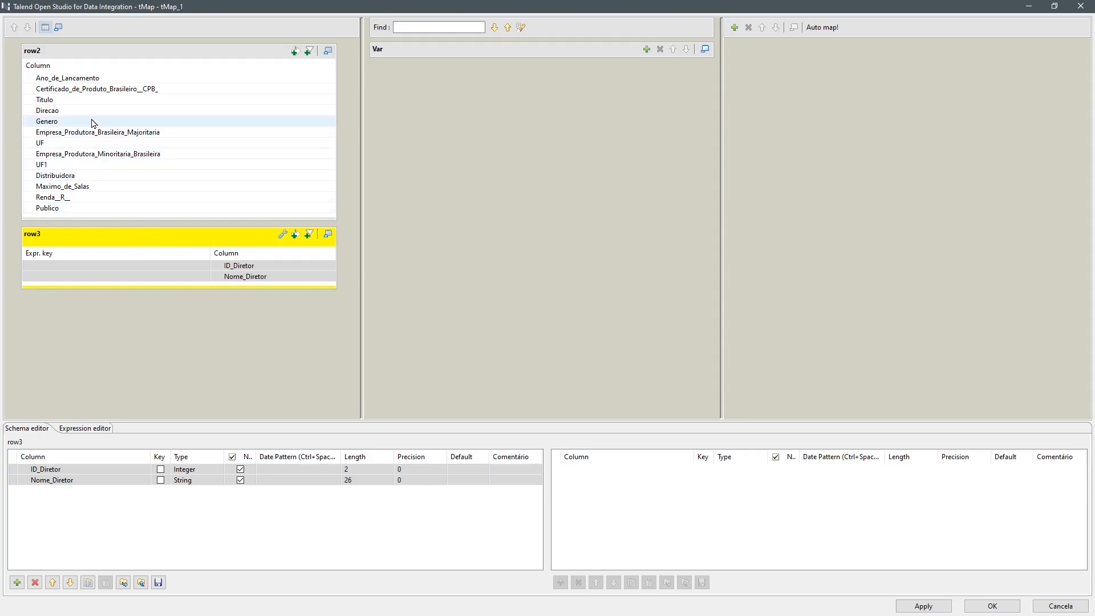
{"action": "left_click", "coordinate": [84, 63]}
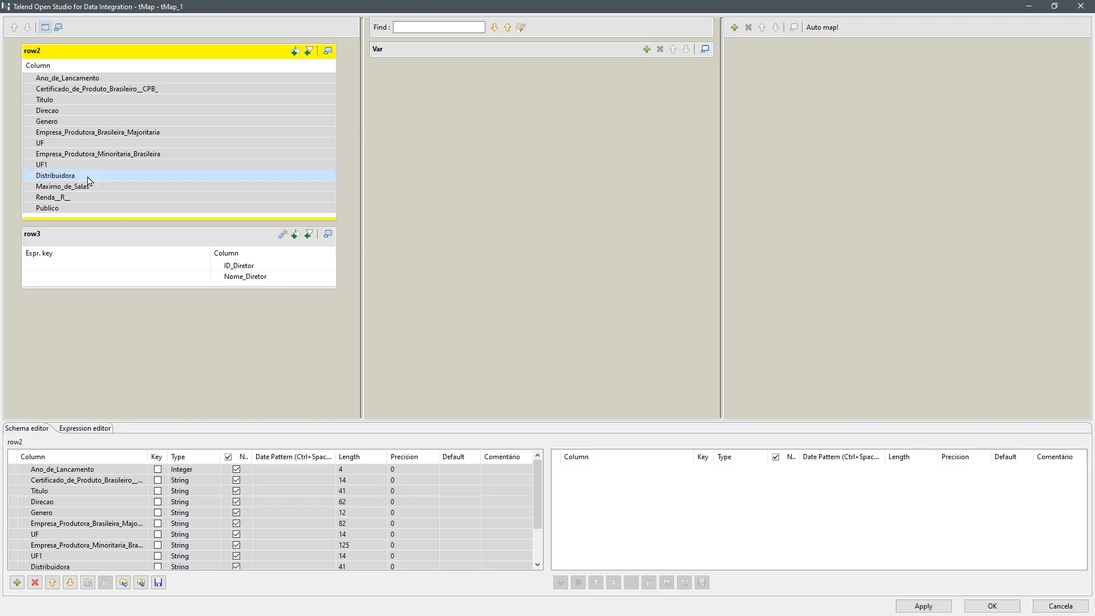
{"action": "key", "text": "ctrl+a"}
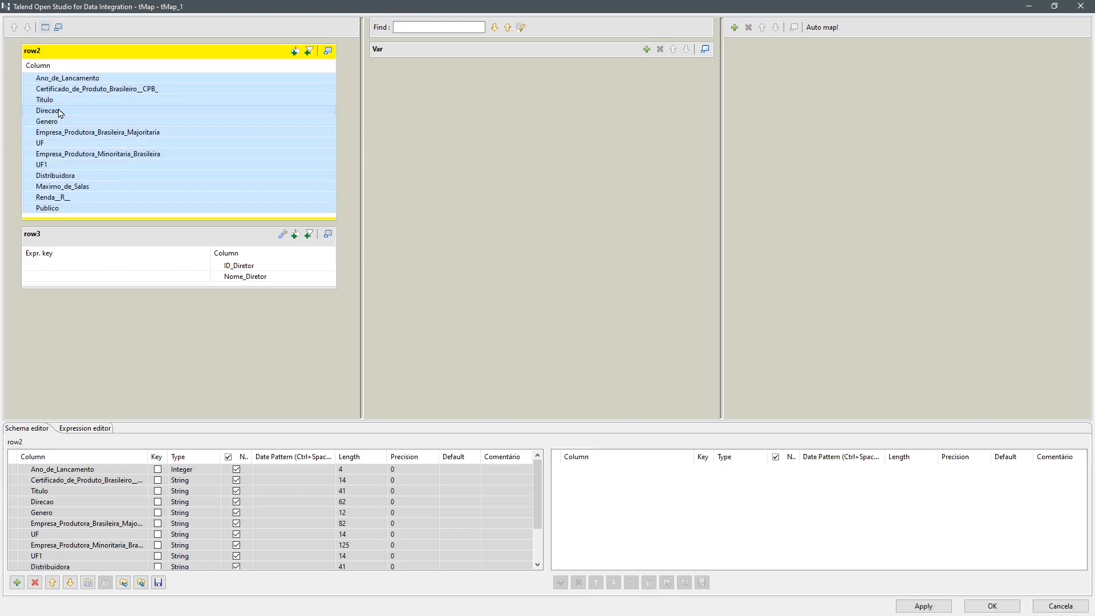
{"action": "left_click", "coordinate": [59, 112]}
{"action": "left_click_drag", "start_coordinate": [59, 112], "coordinate": [71, 281]}
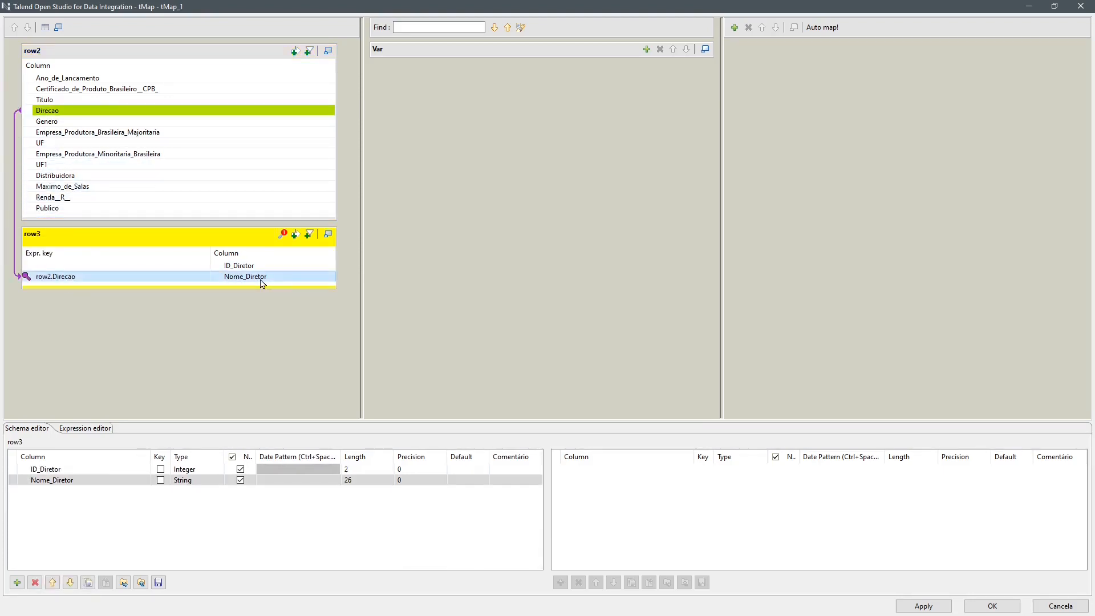
- Add a new tMap output table named totais_diretor
{"action": "left_click", "coordinate": [735, 28]}
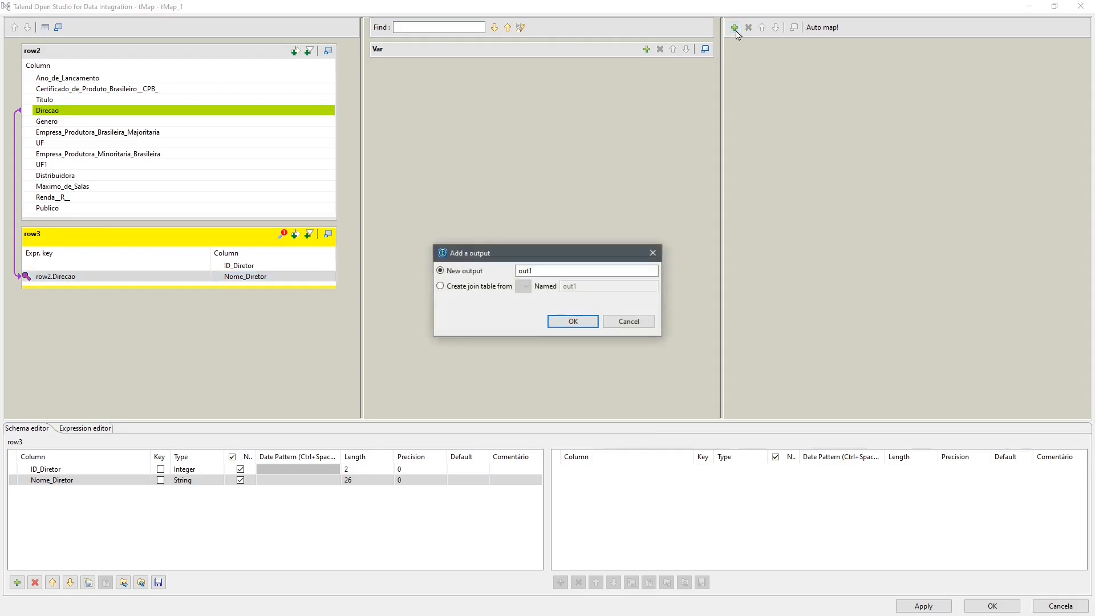
{"action": "left_click_drag", "start_coordinate": [547, 271], "coordinate": [509, 272]}
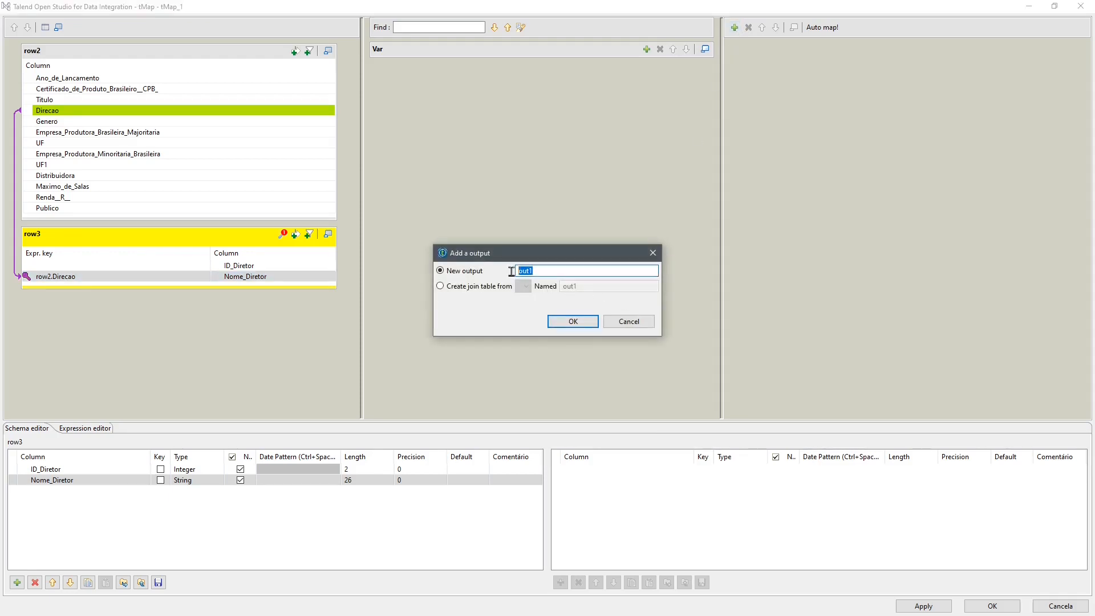
{"action": "type", "text": "tota"}
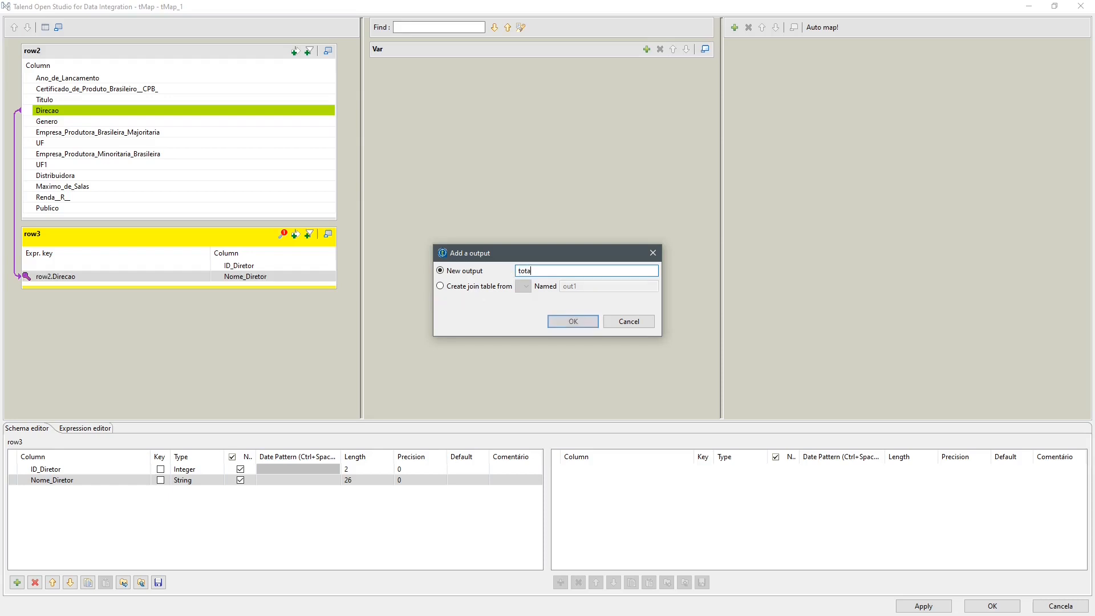
{"action": "type", "text": "is_diretor"}
{"action": "key", "text": "Return"}
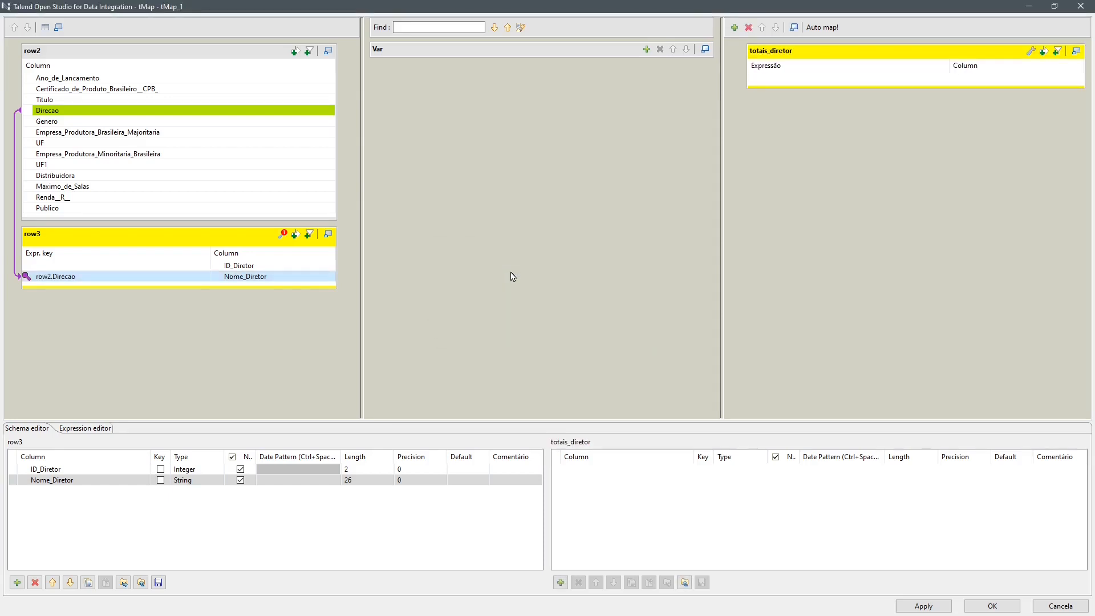
{"action": "left_click", "coordinate": [800, 54]}
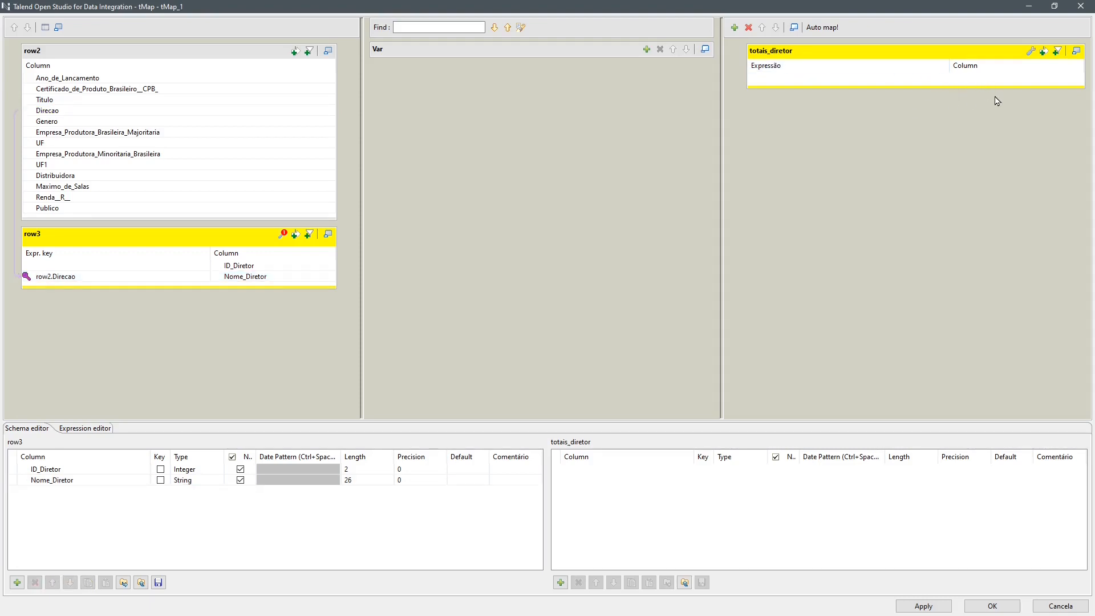
- Map row3's ID_Diretor and Nome_Diretor columns to the totais_diretor output
{"action": "left_click", "coordinate": [242, 268]}
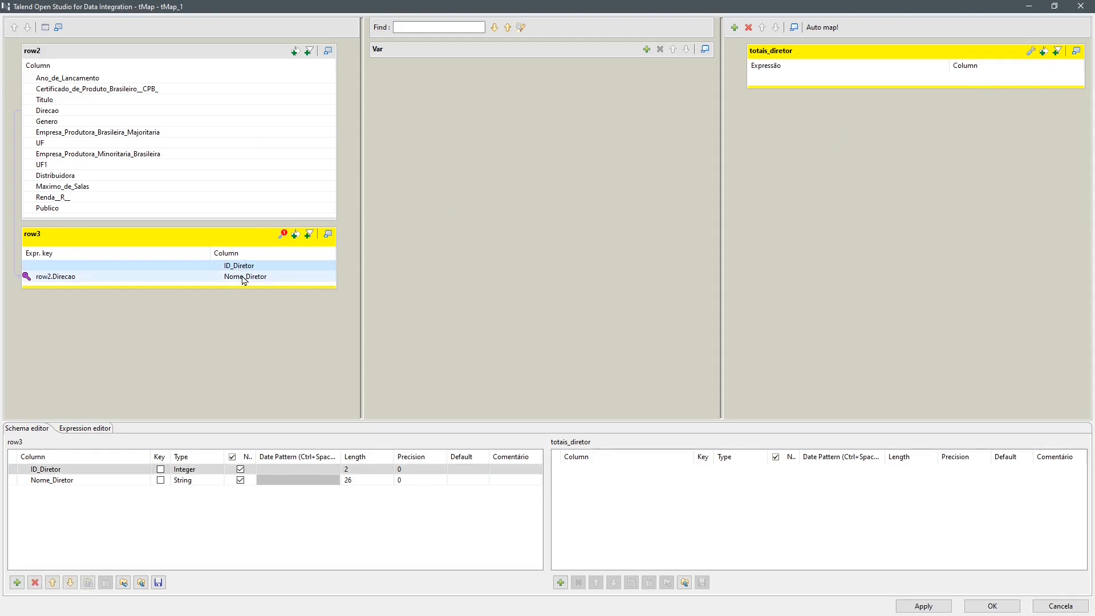
{"action": "left_click", "coordinate": [244, 280]}
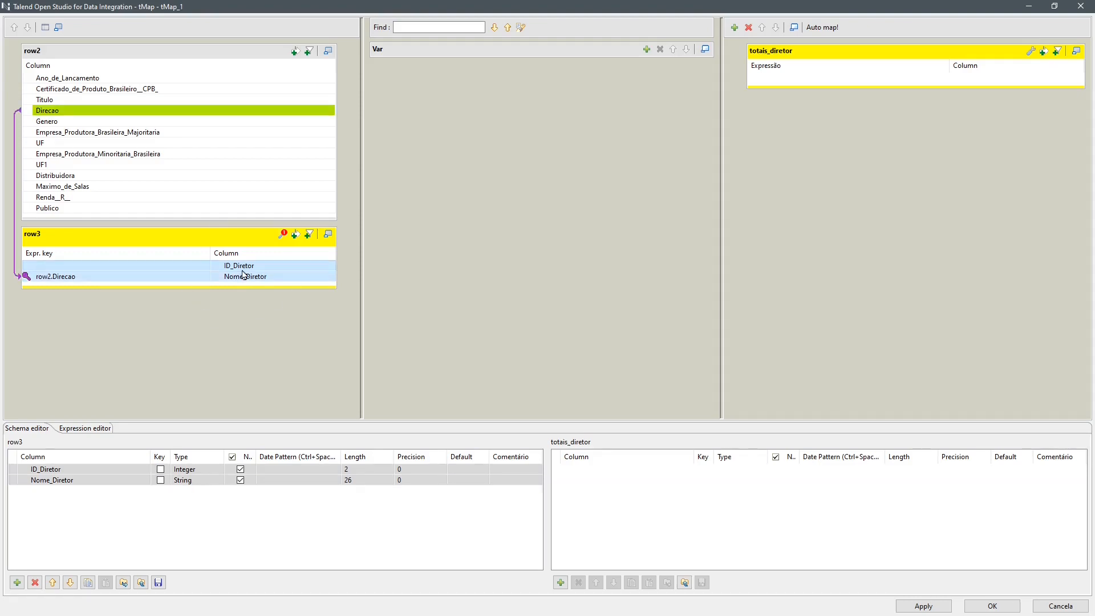
{"action": "left_click_drag", "start_coordinate": [249, 269], "coordinate": [951, 83]}
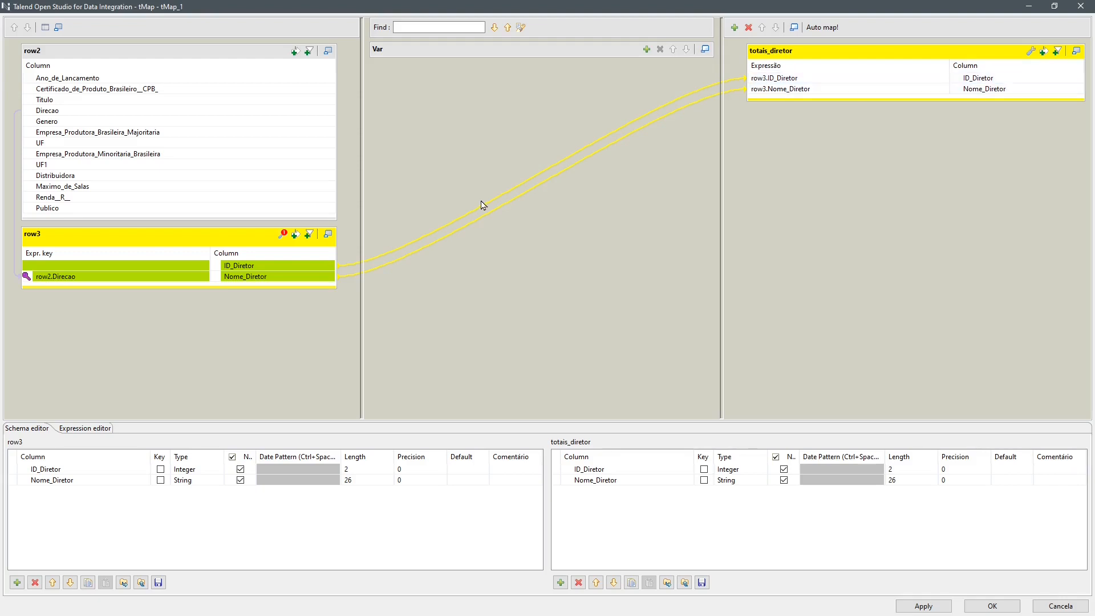
- Map row2's Renda__R__ and Publico columns to the totais_diretor output and accept the tMap settings
{"action": "left_click", "coordinate": [173, 198]}
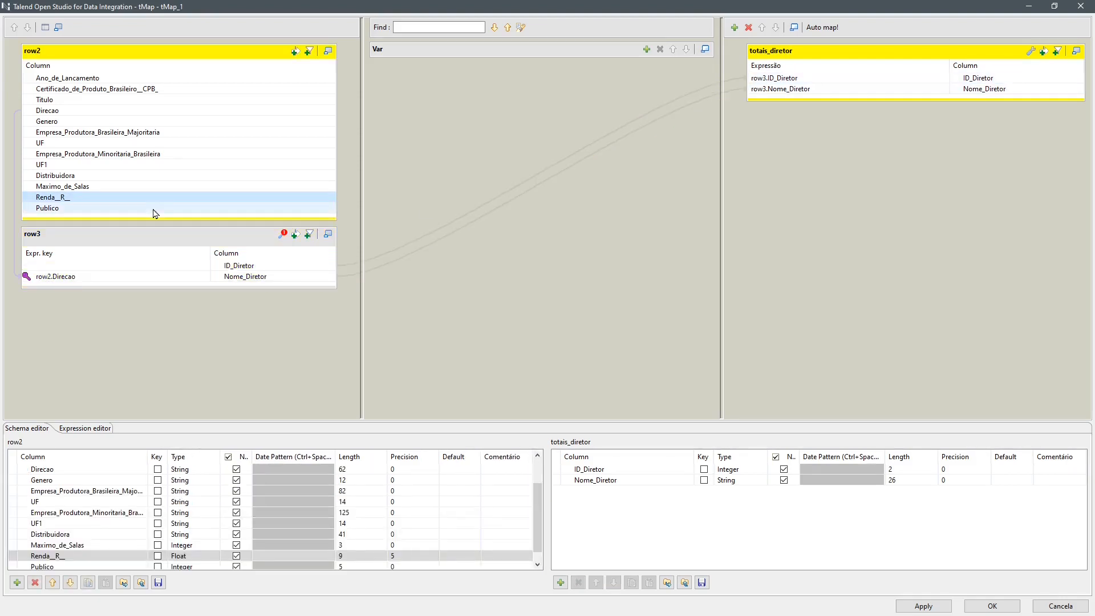
{"action": "left_click", "coordinate": [151, 211], "text": "shift"}
{"action": "left_click_drag", "start_coordinate": [151, 212], "coordinate": [964, 100]}
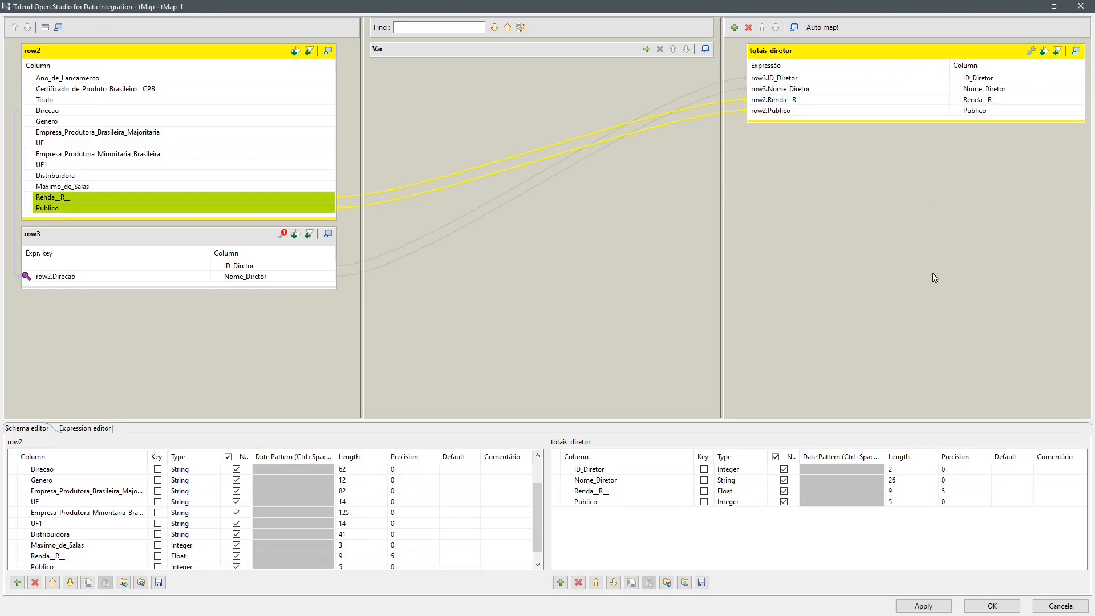
{"action": "left_click", "coordinate": [993, 606]}
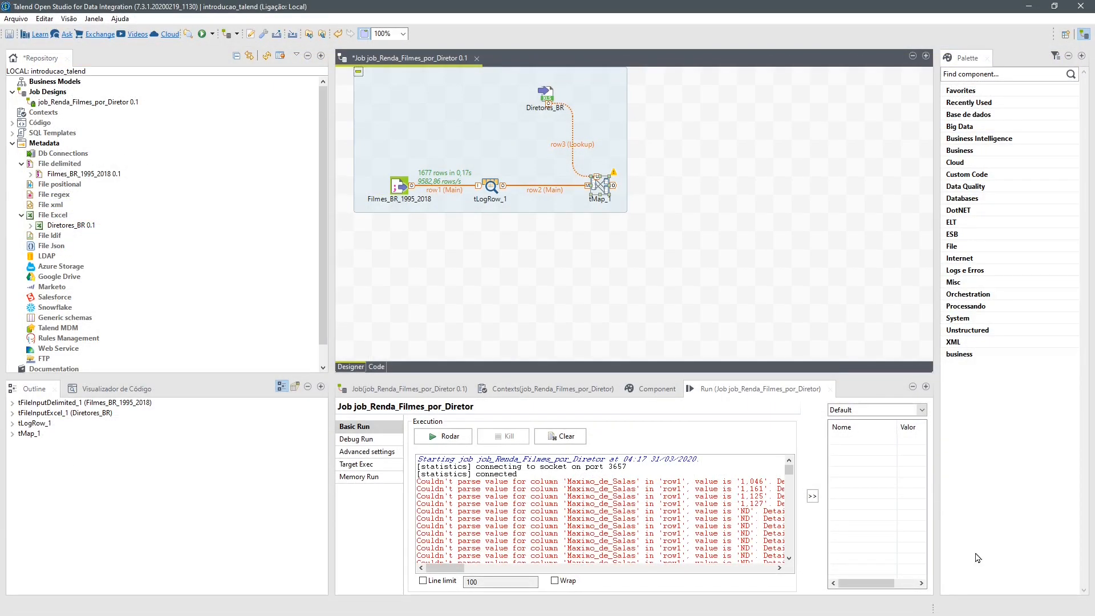
- Add a tAggregateRow component to the job canvas beside tMap_1
{"action": "left_click", "coordinate": [691, 187]}
{"action": "type", "text": "agg"}
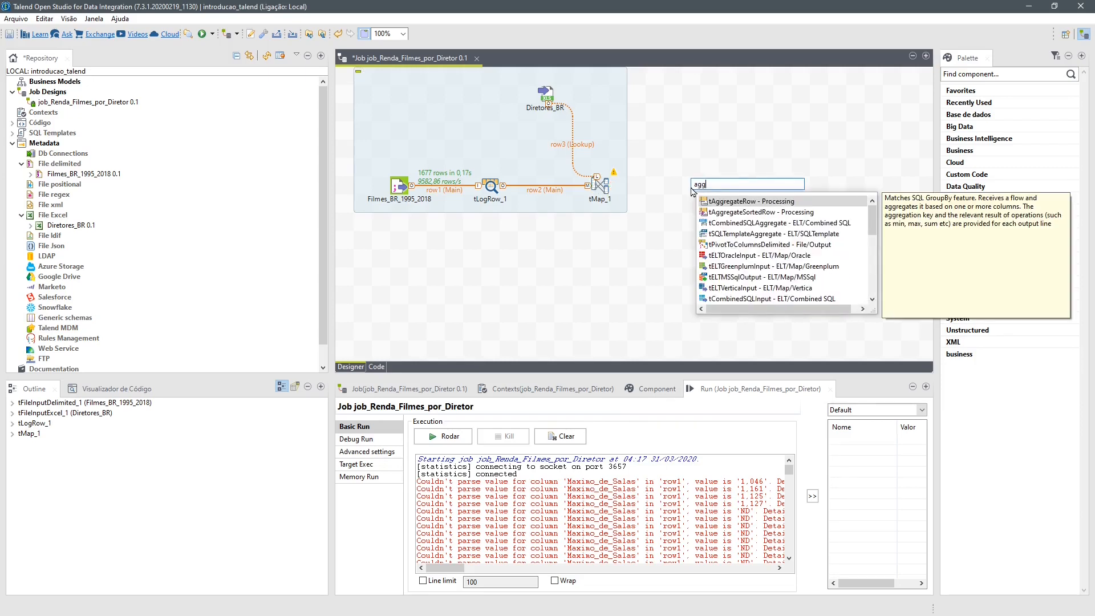
{"action": "type", "text": "rega"}
{"action": "double_click", "coordinate": [736, 203]}
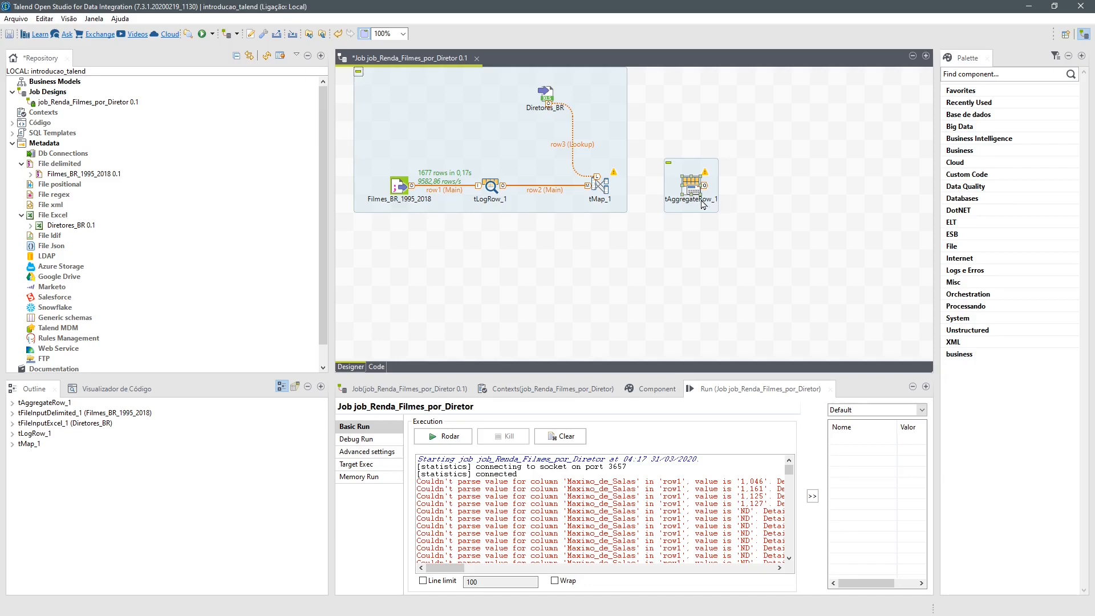
- Connect tMap_1 to tAggregateRow_1 with the totais_diretor output row
{"action": "right_click", "coordinate": [602, 190]}
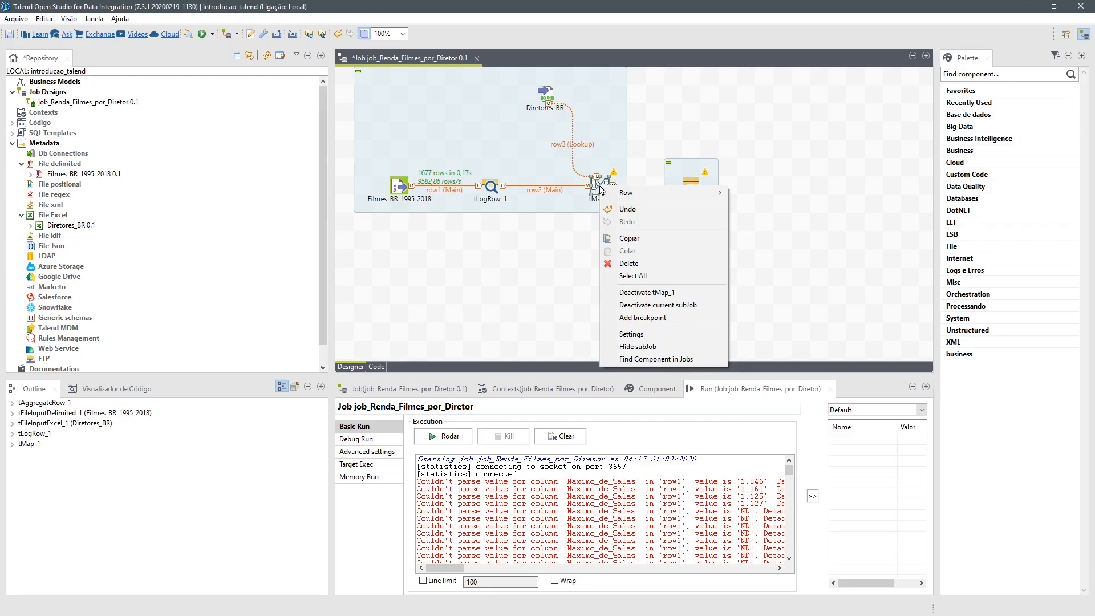
{"action": "mouse_move", "coordinate": [636, 197]}
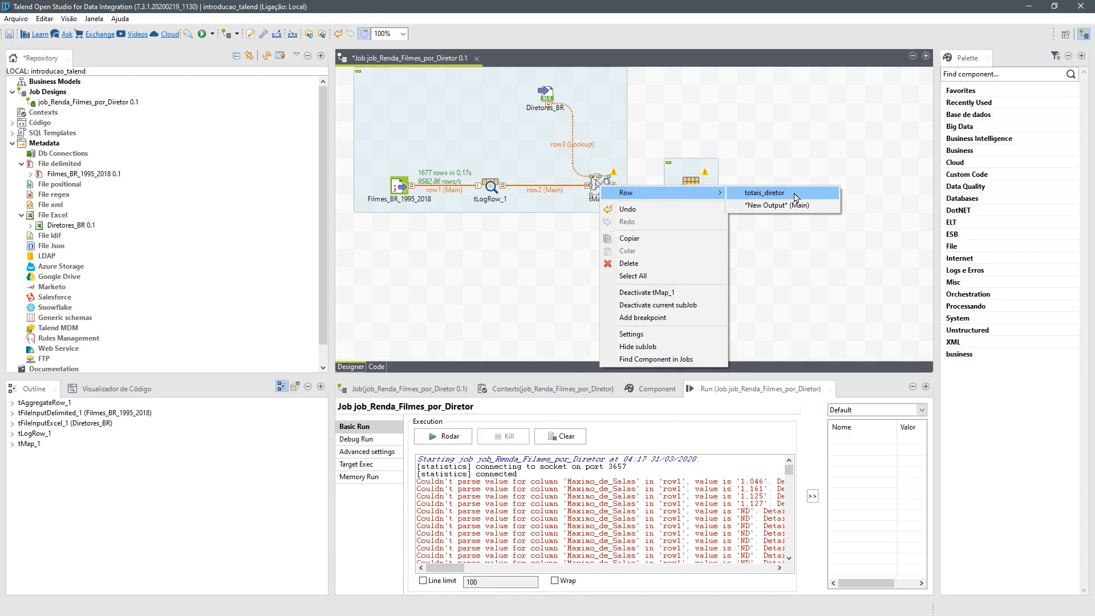
{"action": "left_click", "coordinate": [797, 196]}
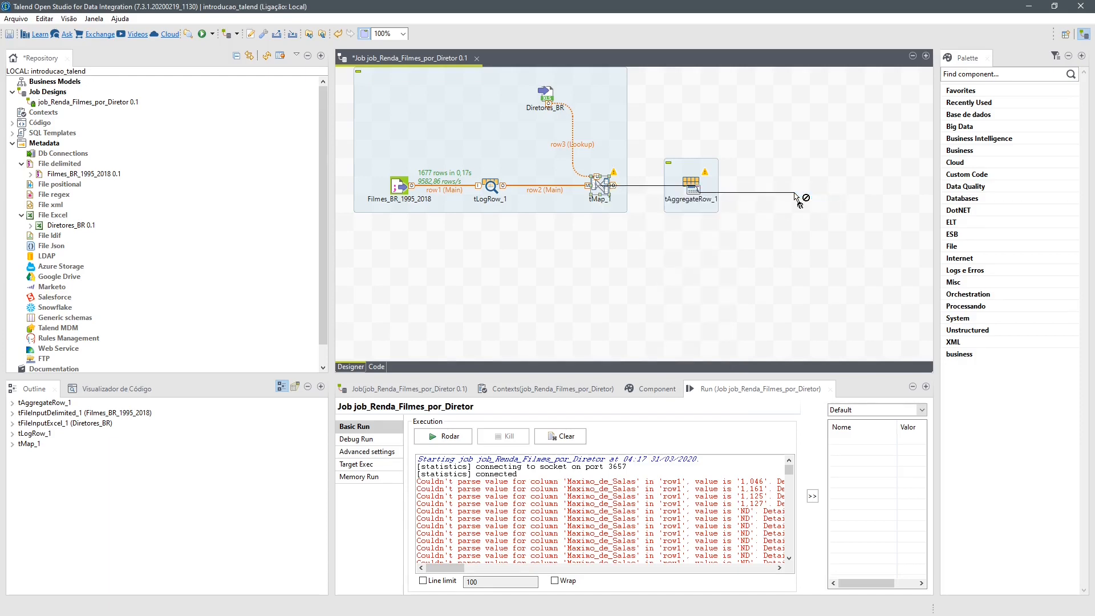
{"action": "left_click", "coordinate": [693, 189]}
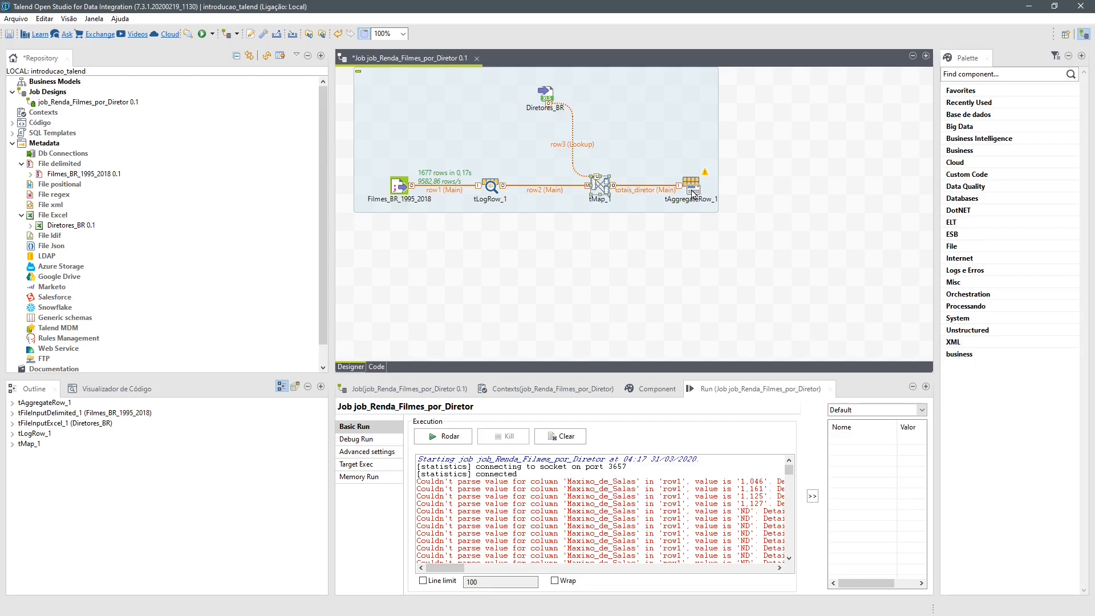
- Sync the columns of tAggregateRow_1 and group its rows by ID_Diretor and Nome_Diretor
{"action": "left_click", "coordinate": [693, 190]}
{"action": "left_click", "coordinate": [652, 392]}
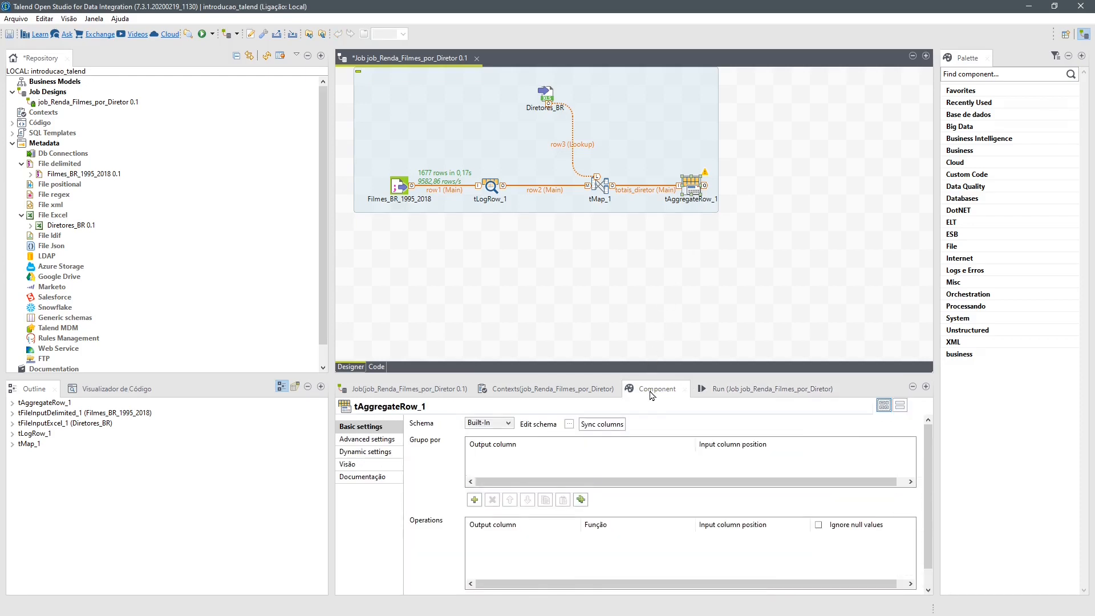
{"action": "left_click", "coordinate": [619, 429]}
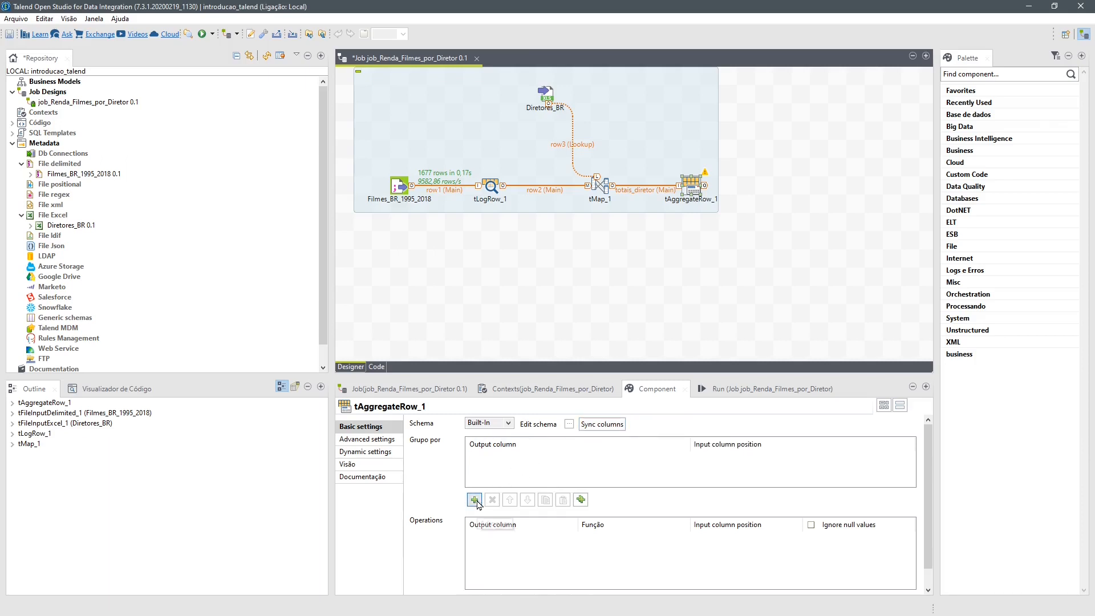
{"action": "left_click", "coordinate": [474, 500]}
{"action": "left_click", "coordinate": [476, 501]}
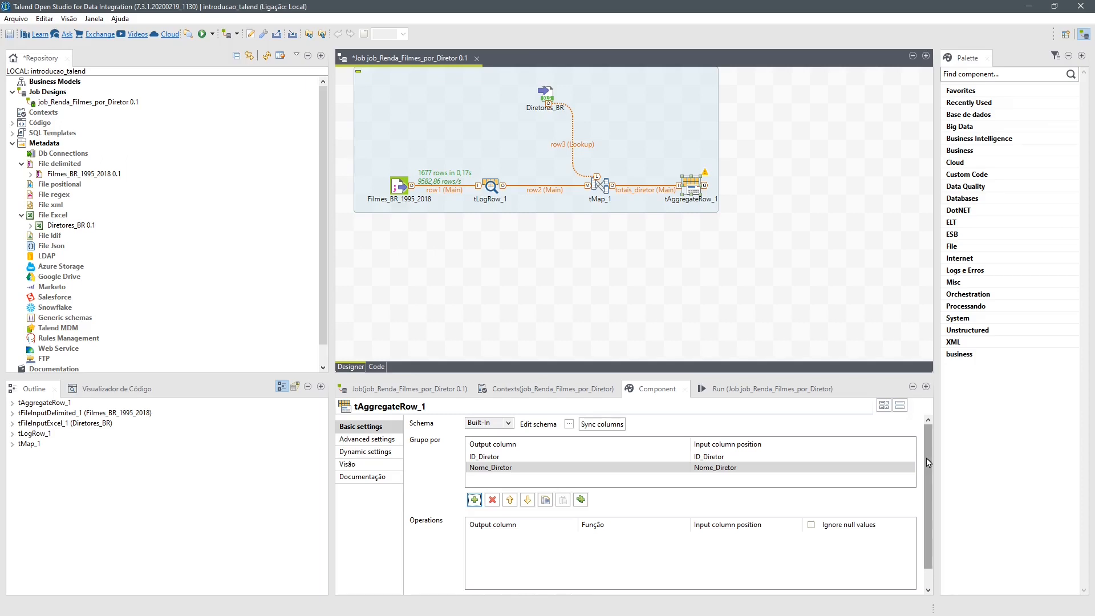
- Add aggregate operations for Renda__R__ and Publico, and set the Renda__R__ function to sum
{"action": "left_click_drag", "start_coordinate": [927, 463], "coordinate": [935, 490]}
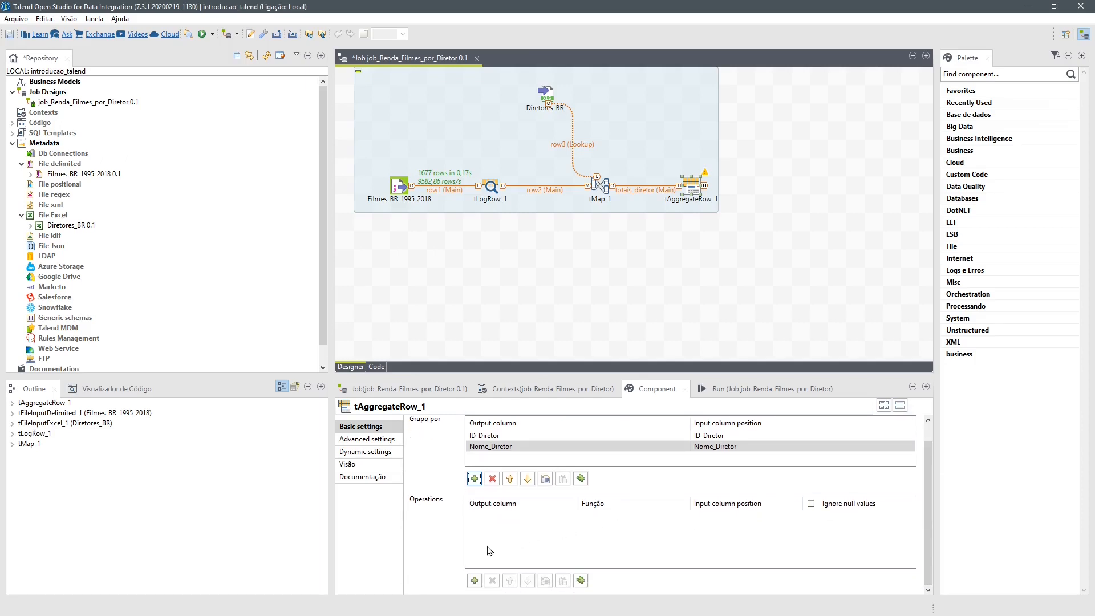
{"action": "left_click", "coordinate": [474, 581]}
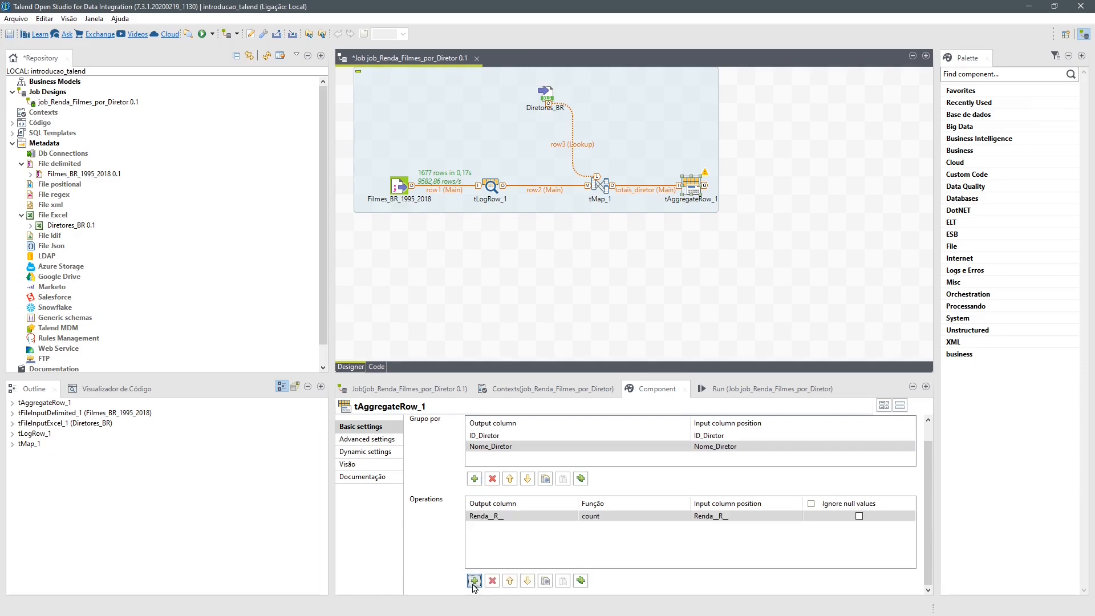
{"action": "left_click", "coordinate": [473, 583]}
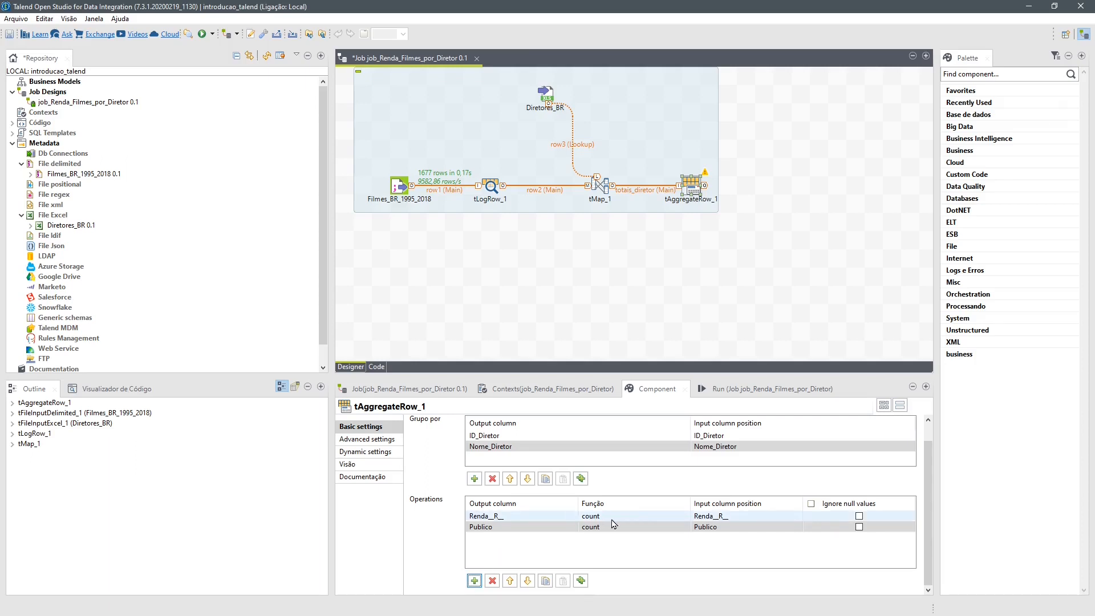
{"action": "left_click", "coordinate": [641, 520]}
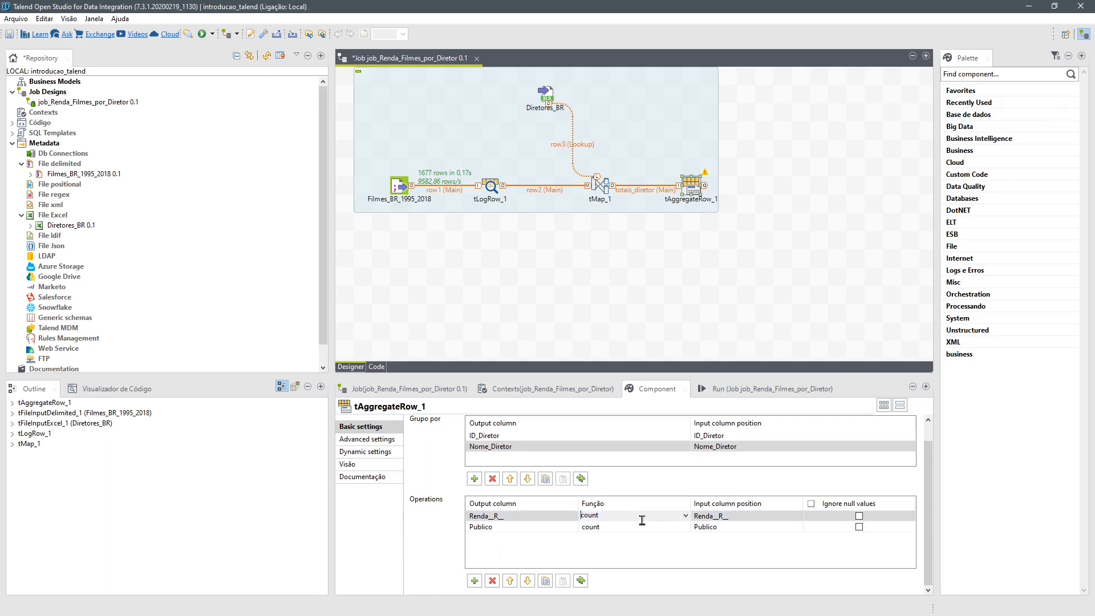
{"action": "left_click", "coordinate": [685, 516]}
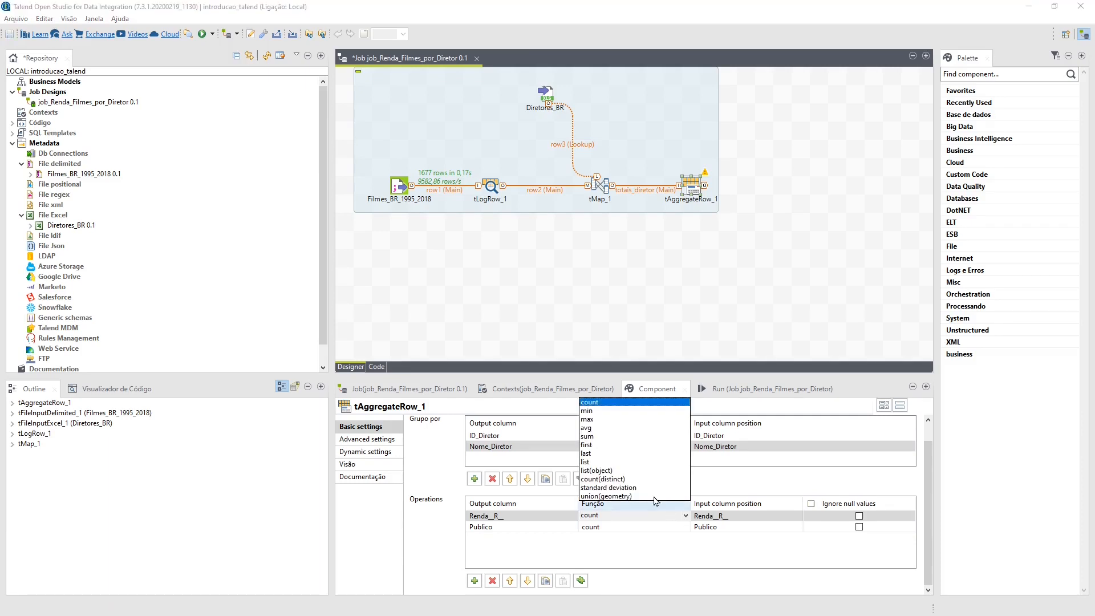
{"action": "left_click", "coordinate": [589, 437]}
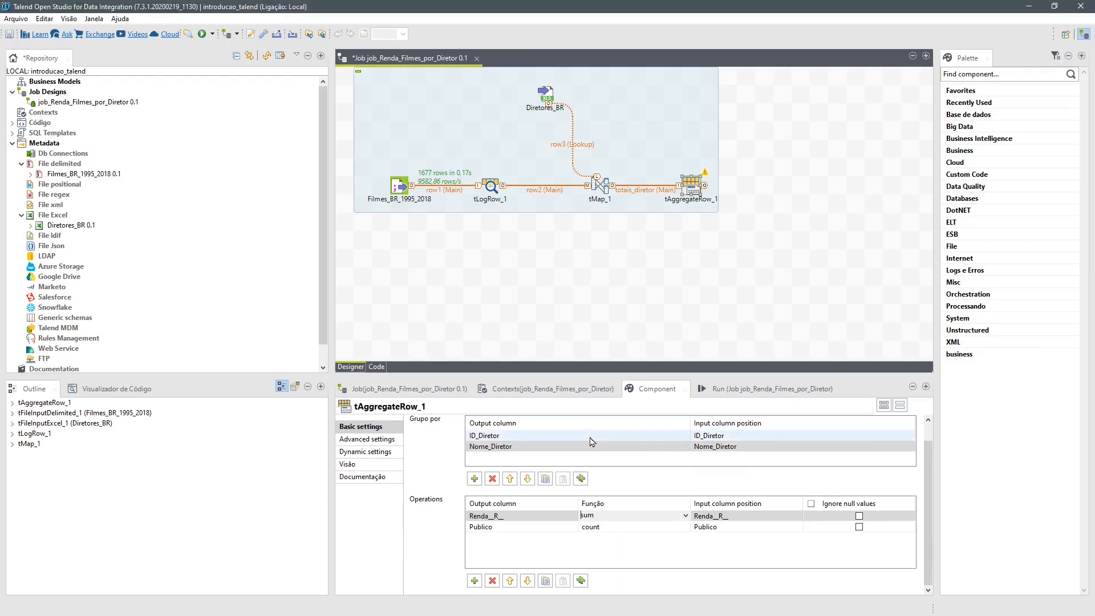
- Set the aggregate function of the Publico operation to avg
{"action": "left_click", "coordinate": [494, 532]}
{"action": "left_click", "coordinate": [676, 528]}
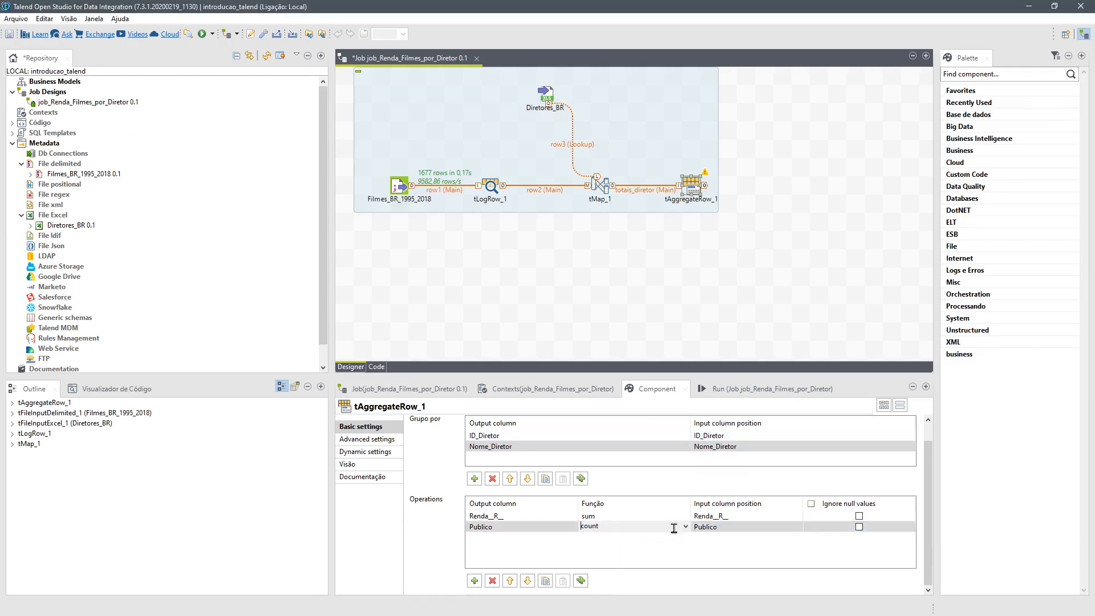
{"action": "left_click", "coordinate": [686, 528]}
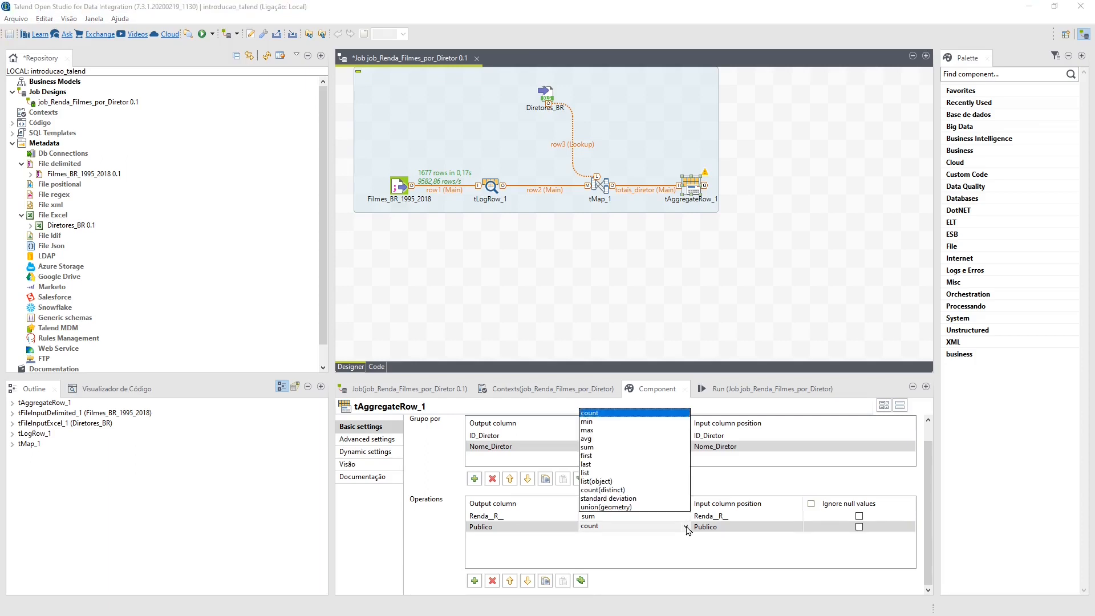
{"action": "left_click", "coordinate": [589, 438]}
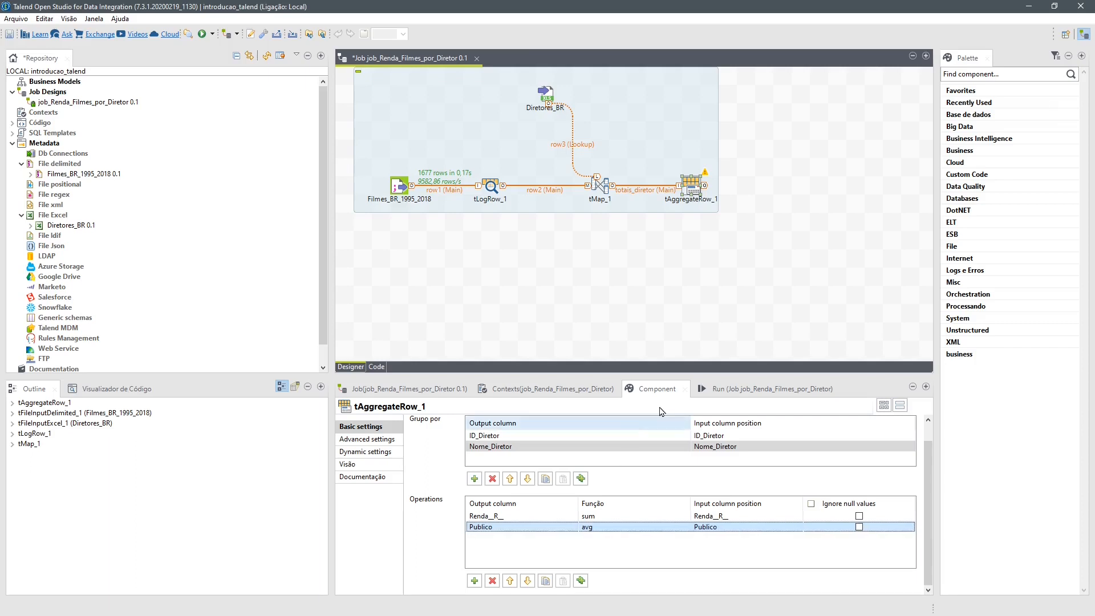
- Add a tLogRow component beside tAggregateRow_1 and connect tAggregateRow_1 to it with a Main row
{"action": "left_click", "coordinate": [806, 187]}
{"action": "type", "text": "t"}
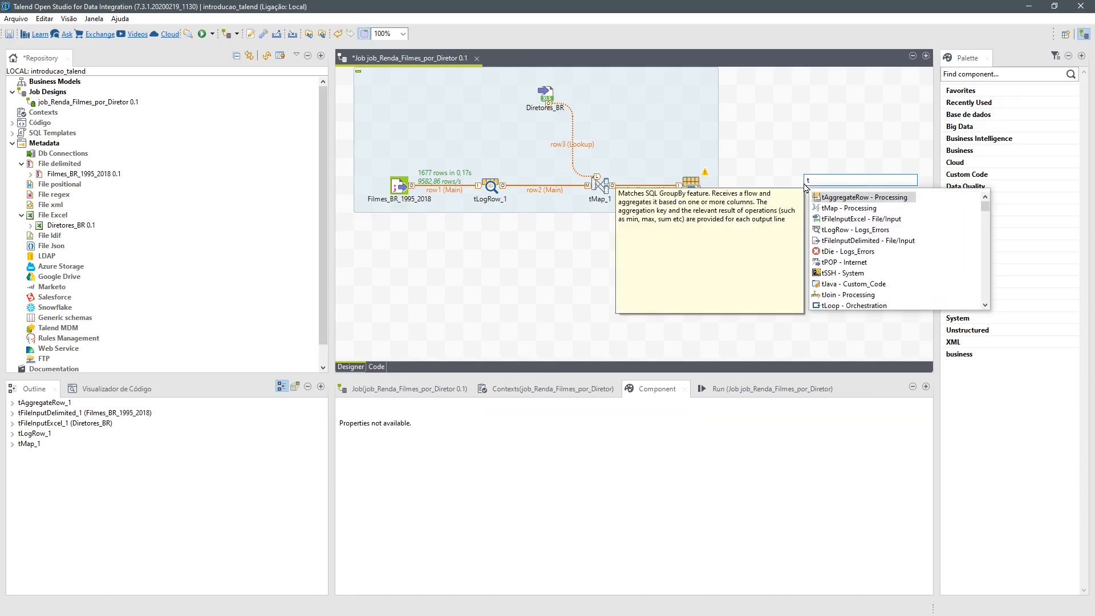
{"action": "type", "text": "log"}
{"action": "key", "text": "Return"}
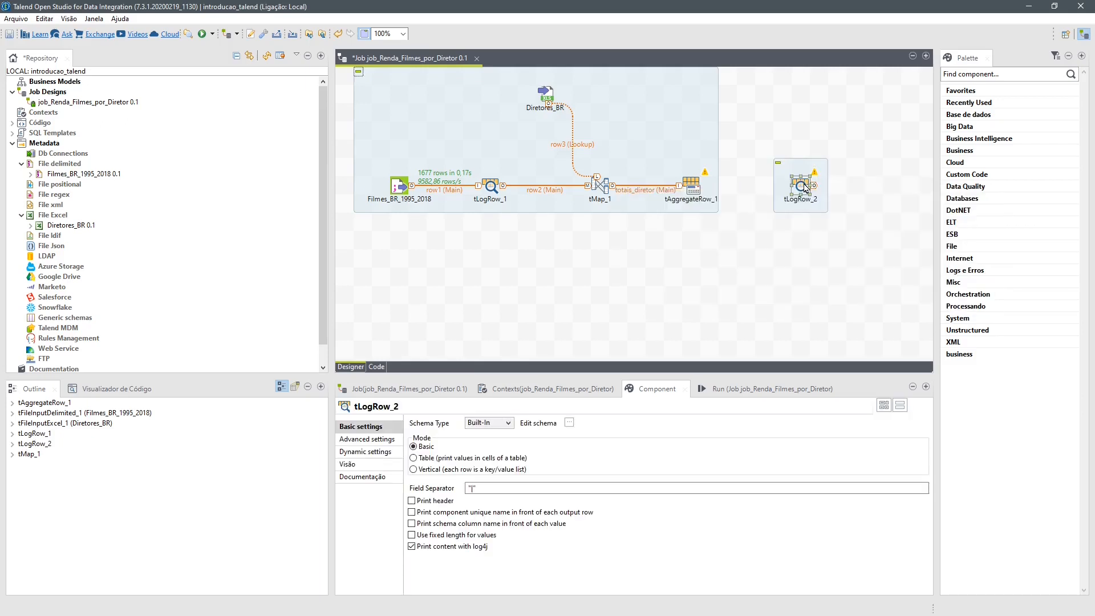
{"action": "right_click", "coordinate": [690, 185]}
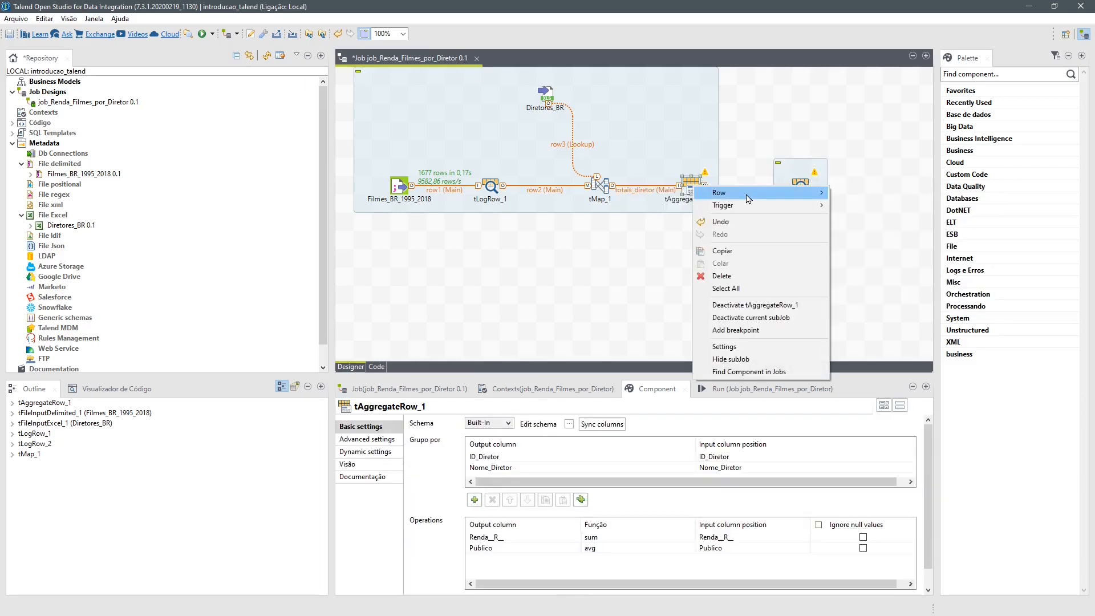
{"action": "mouse_move", "coordinate": [757, 198]}
{"action": "left_click", "coordinate": [854, 192]}
{"action": "left_click", "coordinate": [799, 186]}
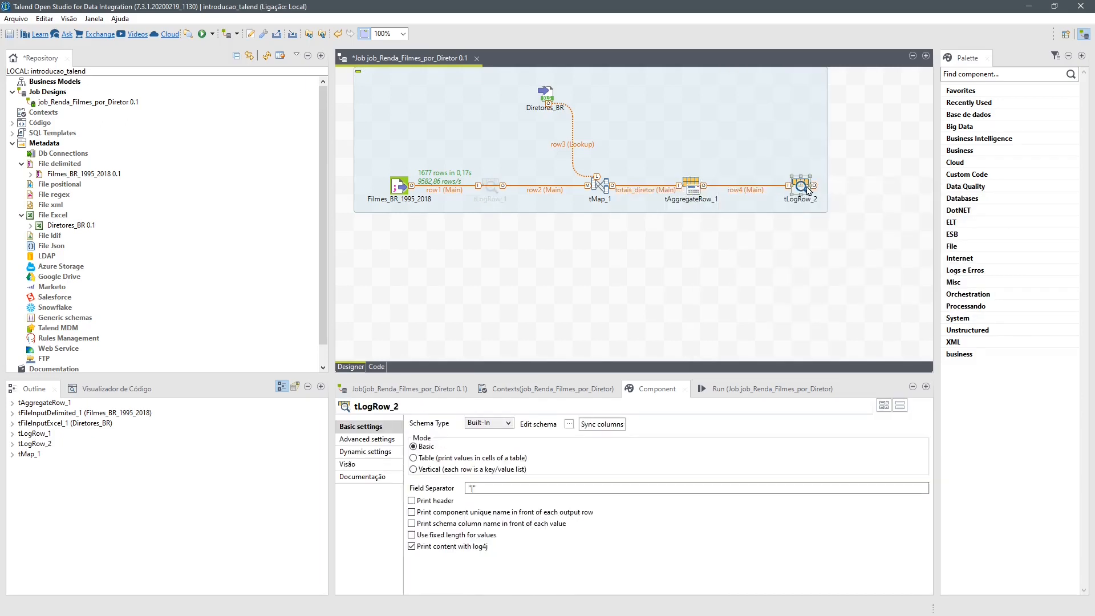
- Set the print mode of tLogRow_2 to Table and deactivate tLogRow_1
{"action": "left_click", "coordinate": [413, 458]}
{"action": "left_click", "coordinate": [691, 185]}
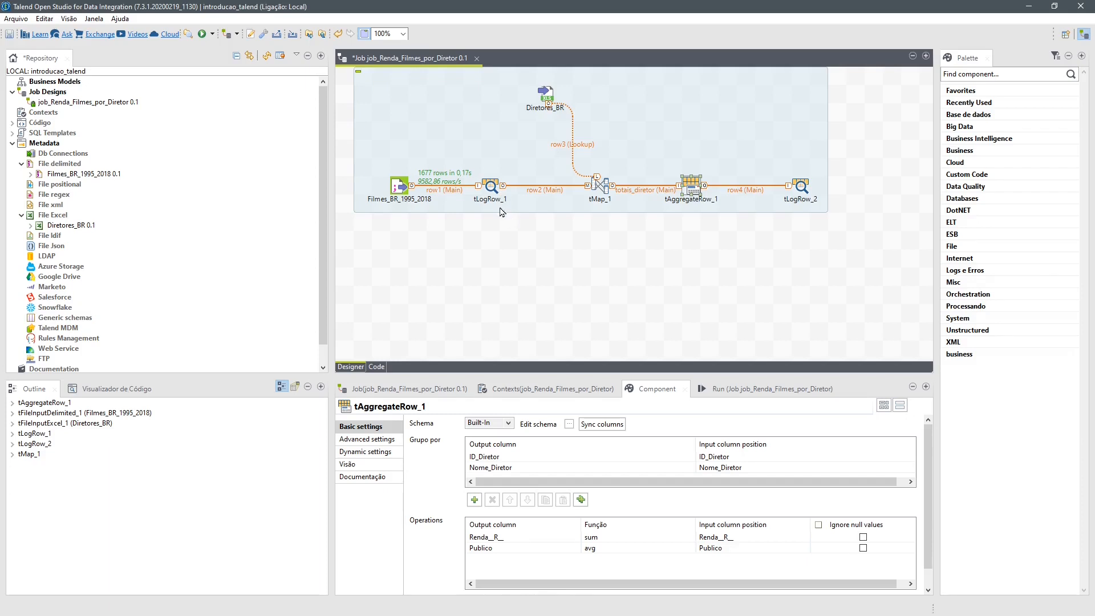
{"action": "left_click", "coordinate": [491, 189]}
{"action": "left_click", "coordinate": [793, 195]}
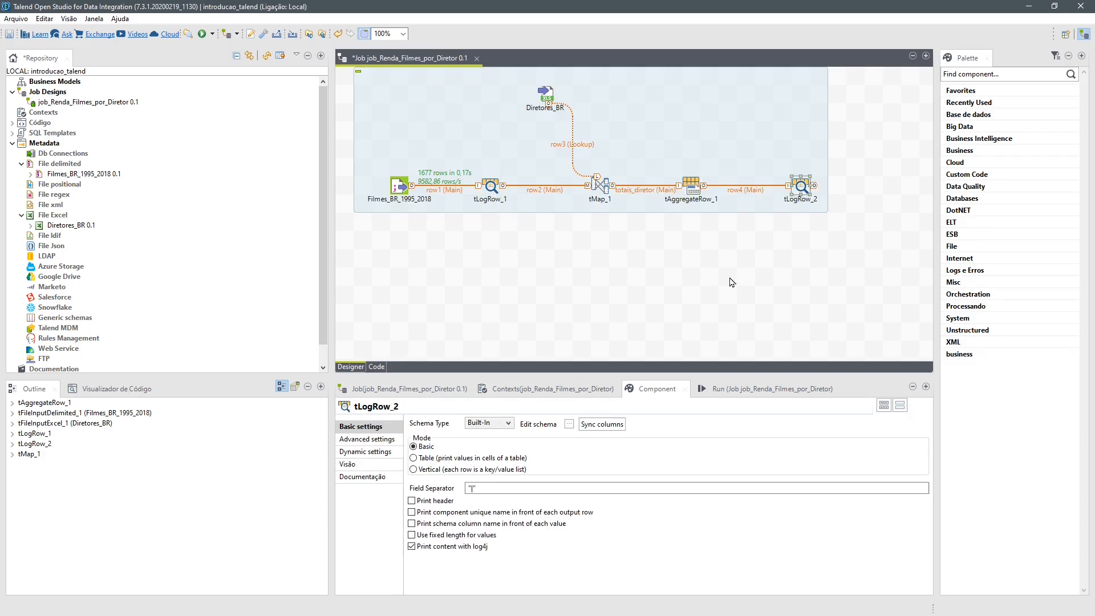
{"action": "right_click", "coordinate": [491, 189]}
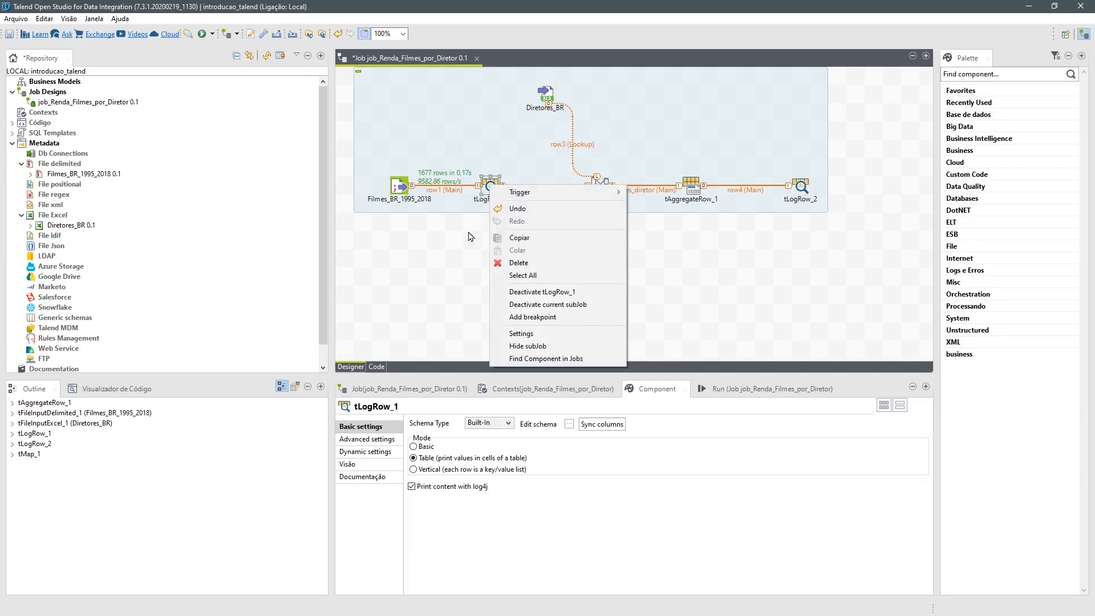
{"action": "left_click", "coordinate": [515, 292]}
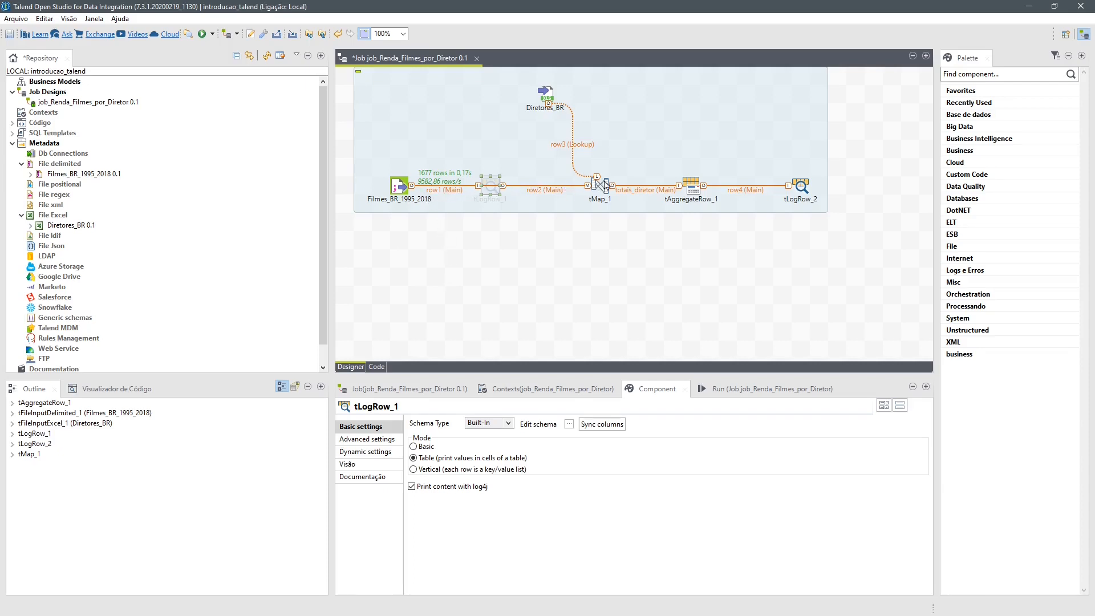
{"action": "left_click", "coordinate": [800, 185]}
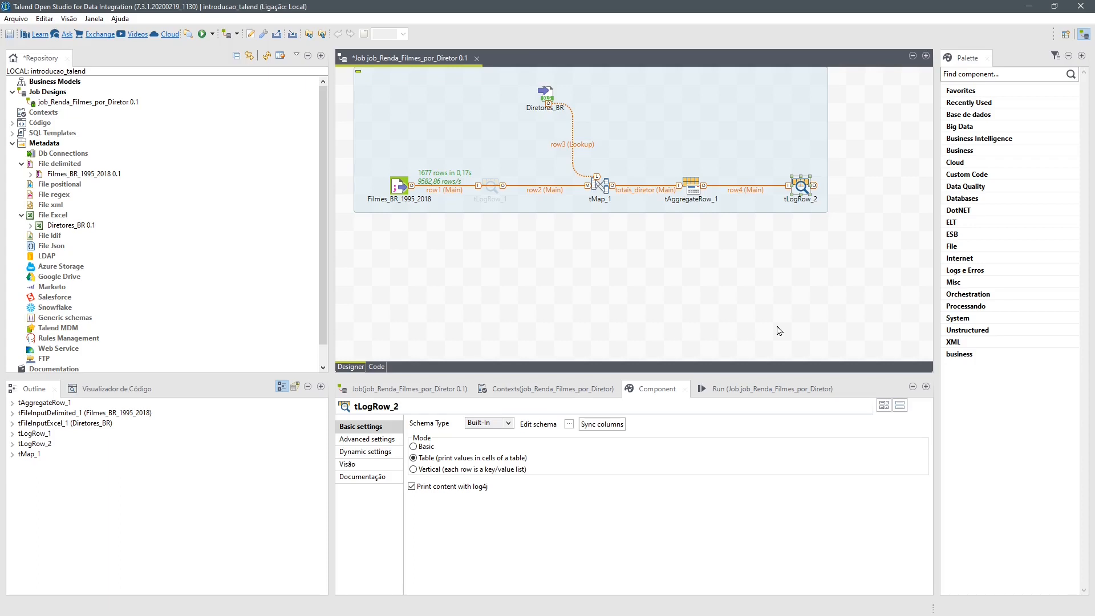
- Run the job and examine the aggregated director table in the enlarged execution console
{"action": "key", "text": "F6"}
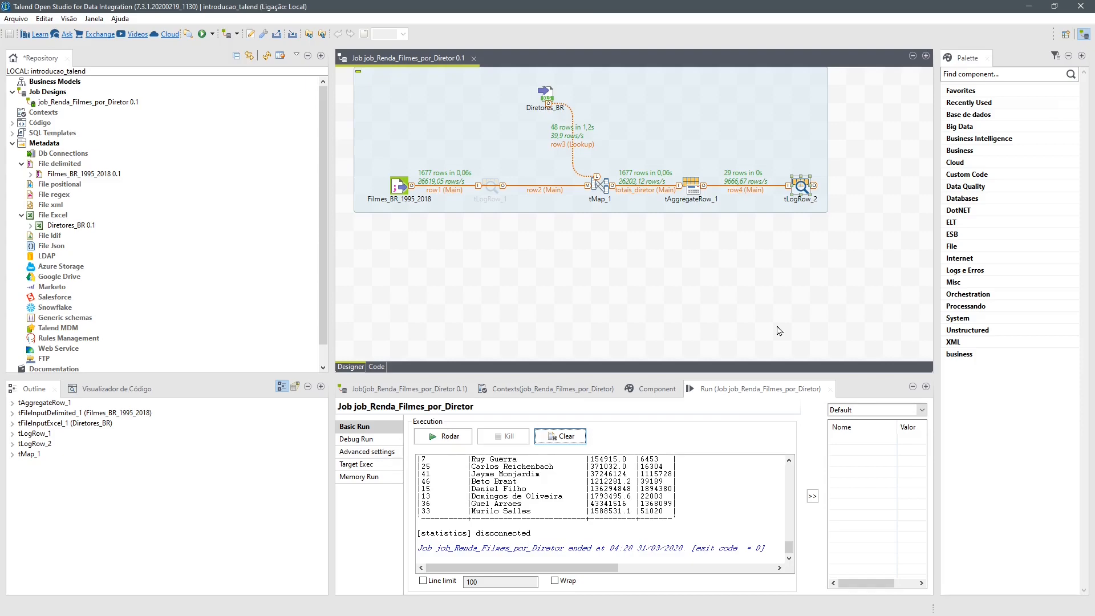
{"action": "double_click", "coordinate": [720, 389]}
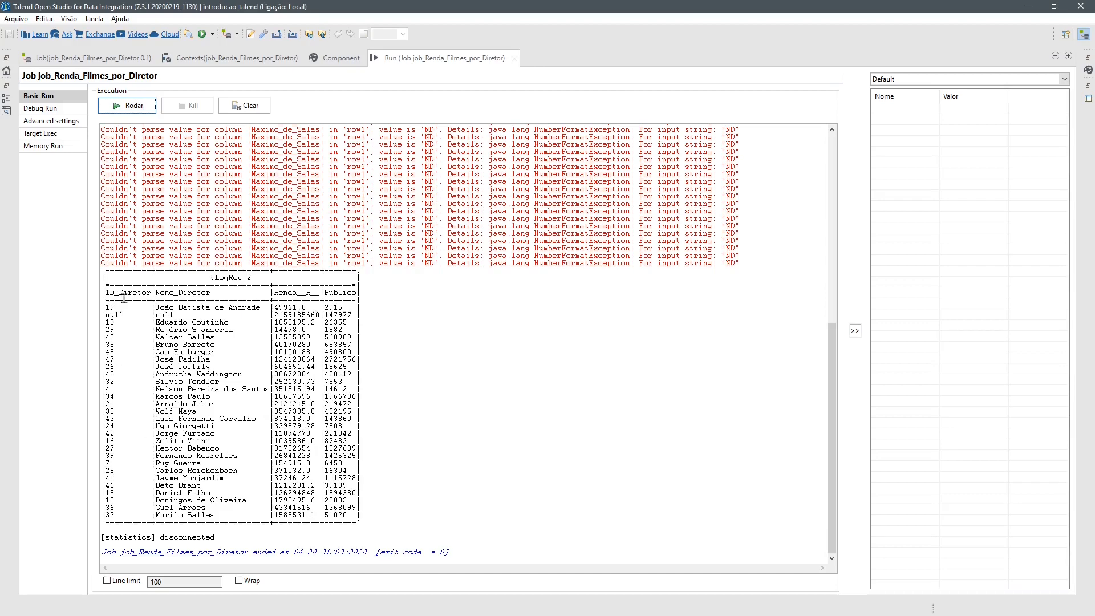
{"action": "double_click", "coordinate": [420, 59]}
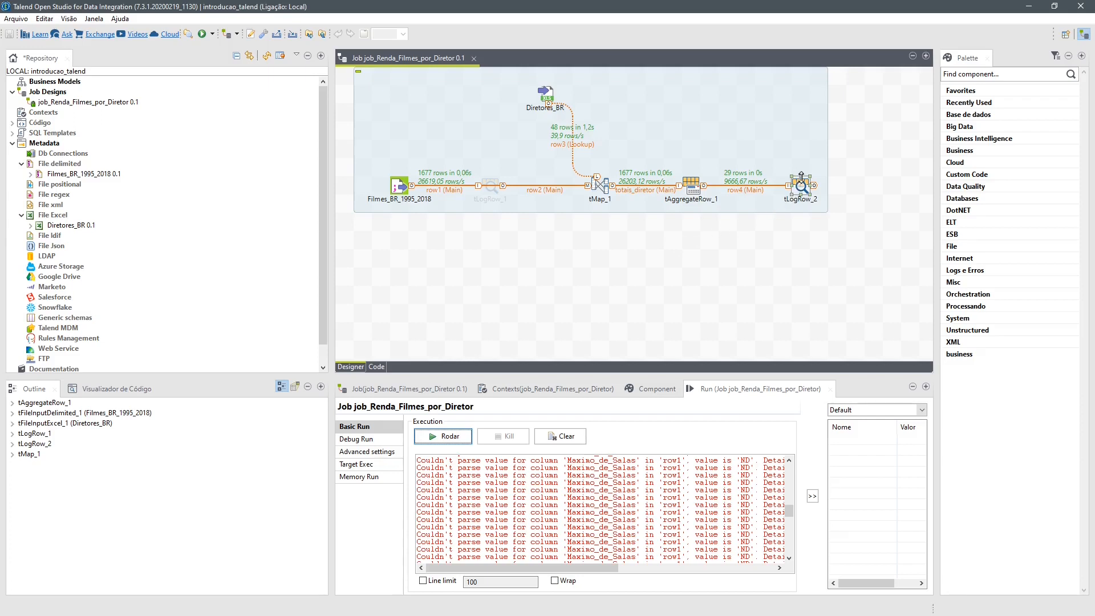
- Space out tLogRow_2, insert a tSortRow on the link from tAggregateRow_1, and add an ID_Diretor criterion with num and ascendente sorting
{"action": "left_click_drag", "start_coordinate": [801, 177], "coordinate": [880, 194]}
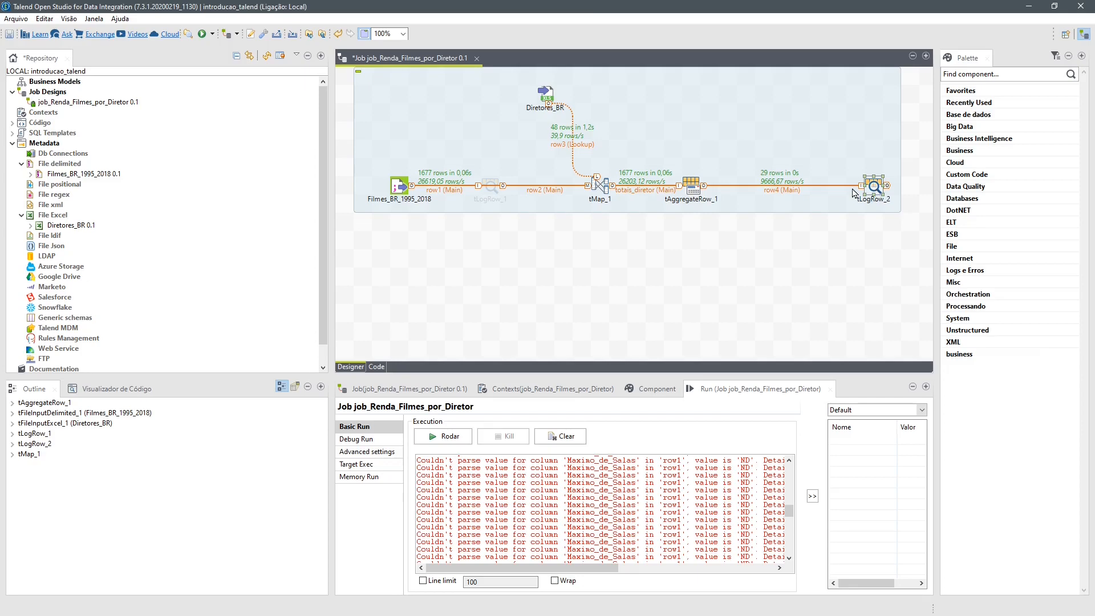
{"action": "left_click", "coordinate": [788, 186]}
{"action": "left_click", "coordinate": [757, 188]}
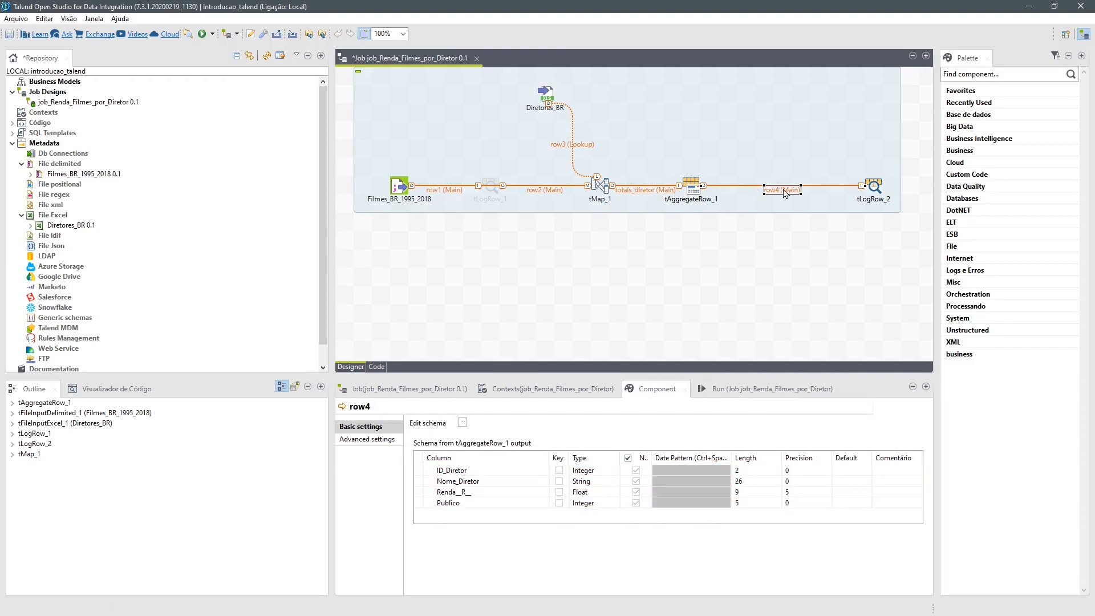
{"action": "type", "text": "sort"}
{"action": "key", "text": "Return"}
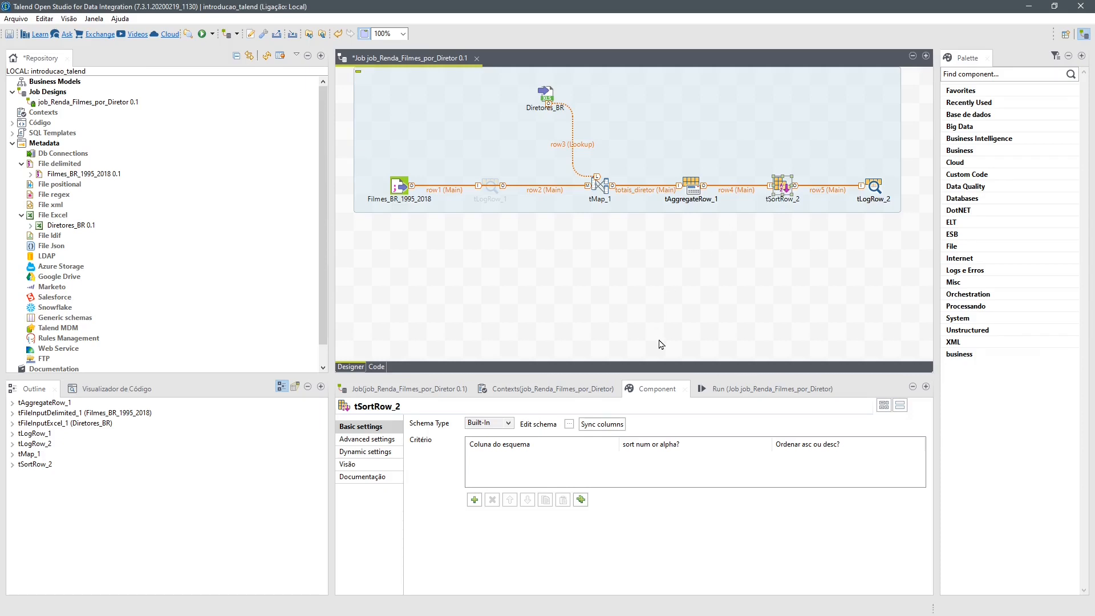
{"action": "left_click", "coordinate": [474, 500]}
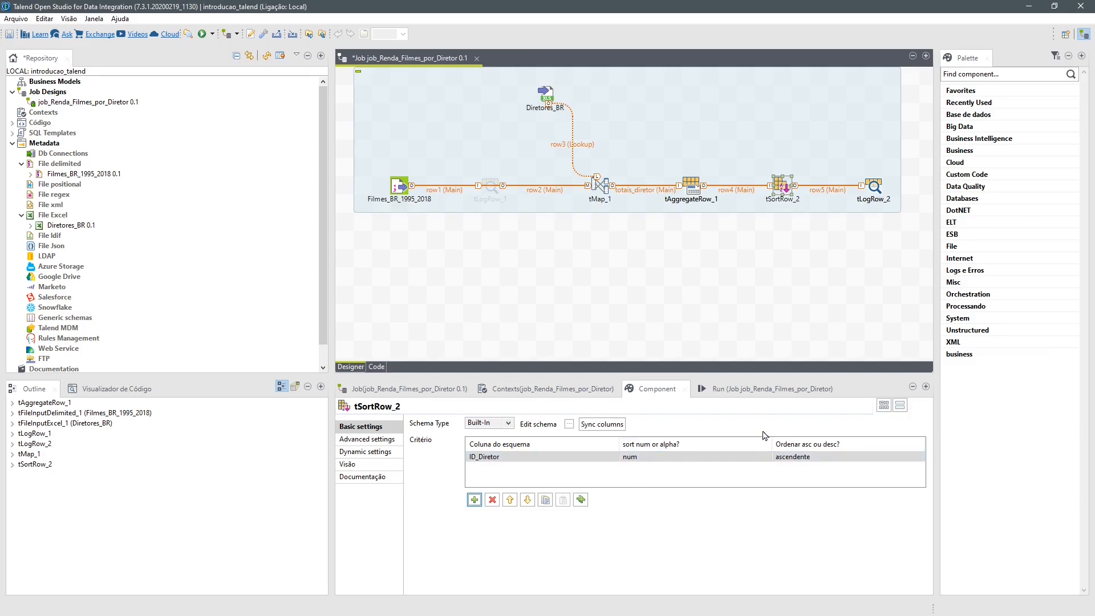
- Run the job again and check the order of the directors in the console output
{"action": "left_click", "coordinate": [700, 386]}
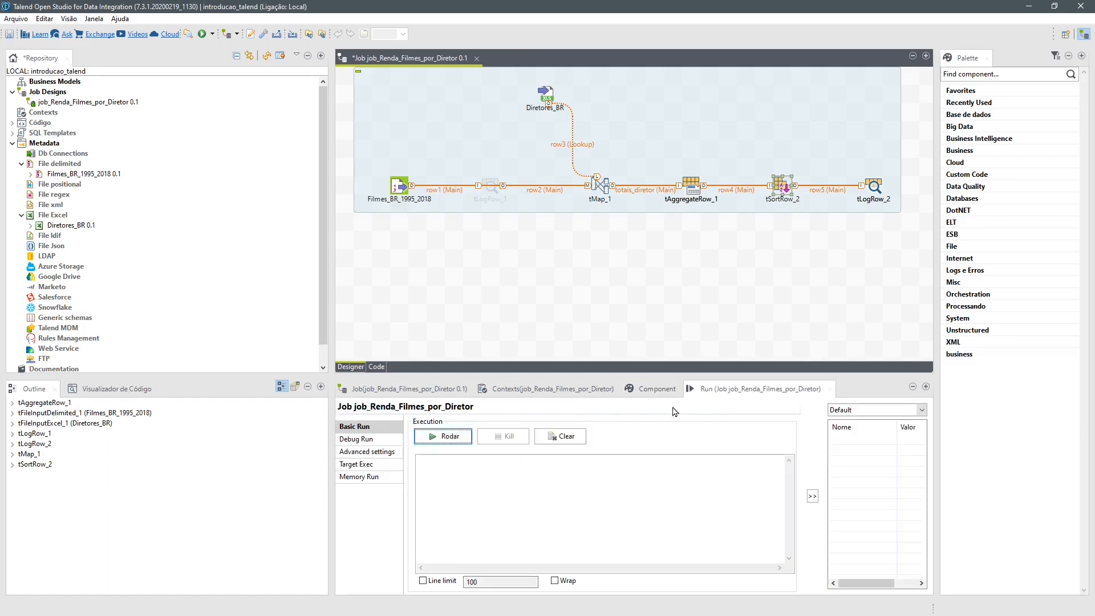
{"action": "left_click", "coordinate": [446, 436]}
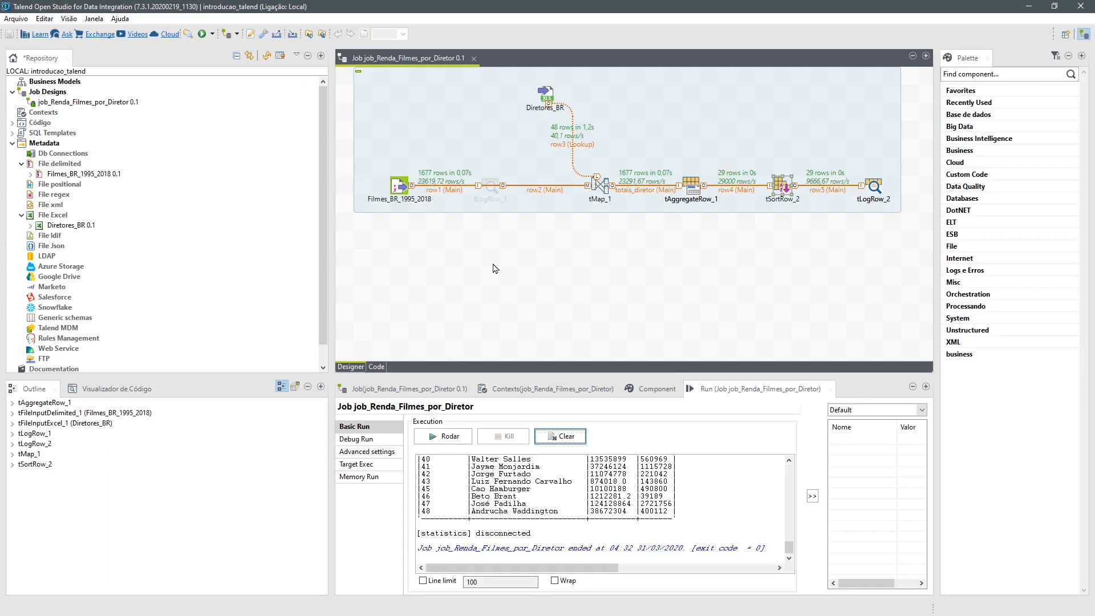
{"action": "left_click", "coordinate": [572, 496]}
{"action": "scroll", "coordinate": [575, 523], "scroll_direction": "up", "scroll_amount": 2}
{"action": "scroll", "coordinate": [576, 525], "scroll_direction": "up", "scroll_amount": 8}
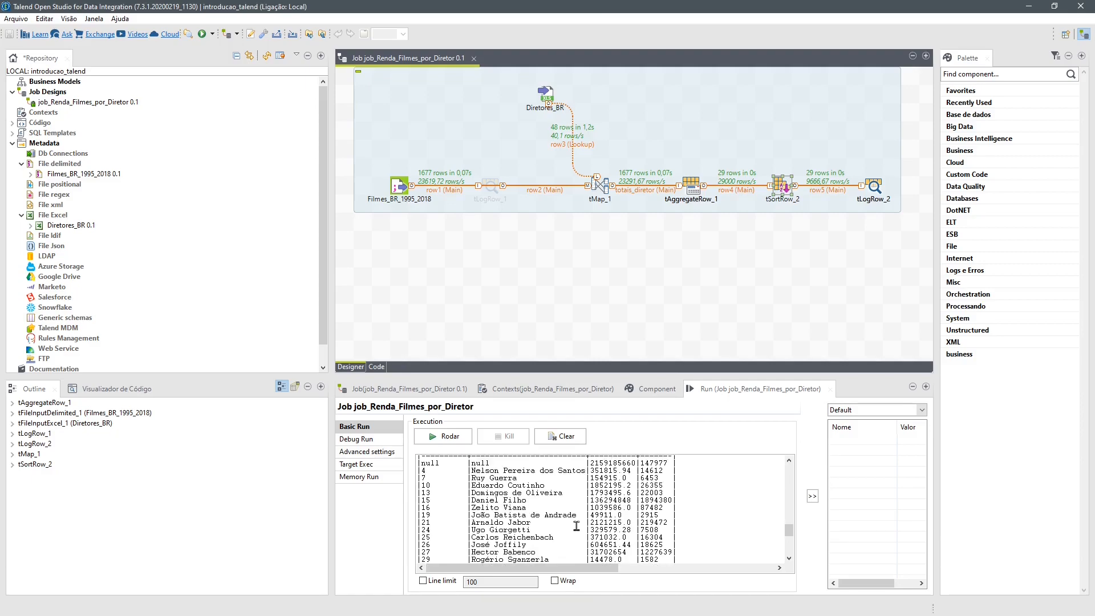